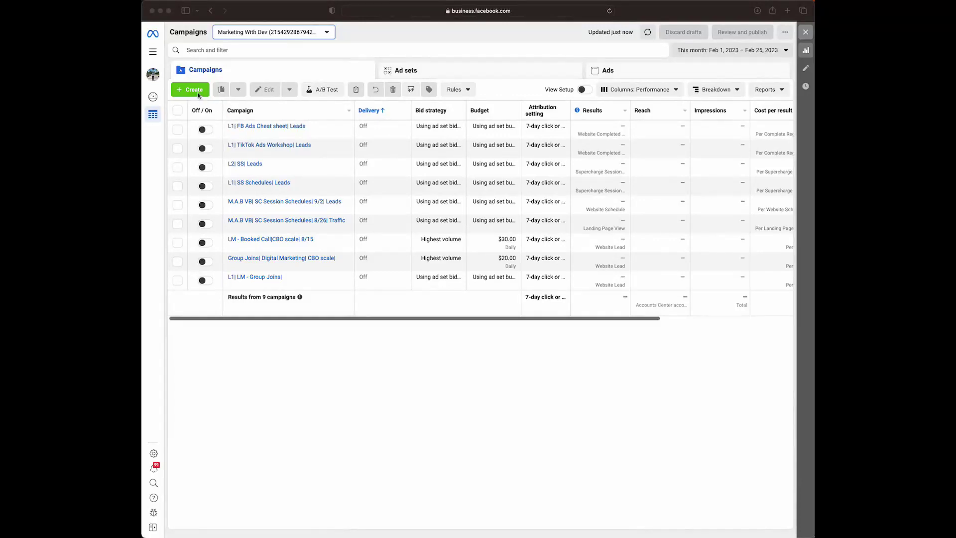
Create a new draft campaign with Engagement chosen as the objective
{"action": "left_click", "coordinate": [199, 93]}
{"action": "left_click", "coordinate": [188, 91]}
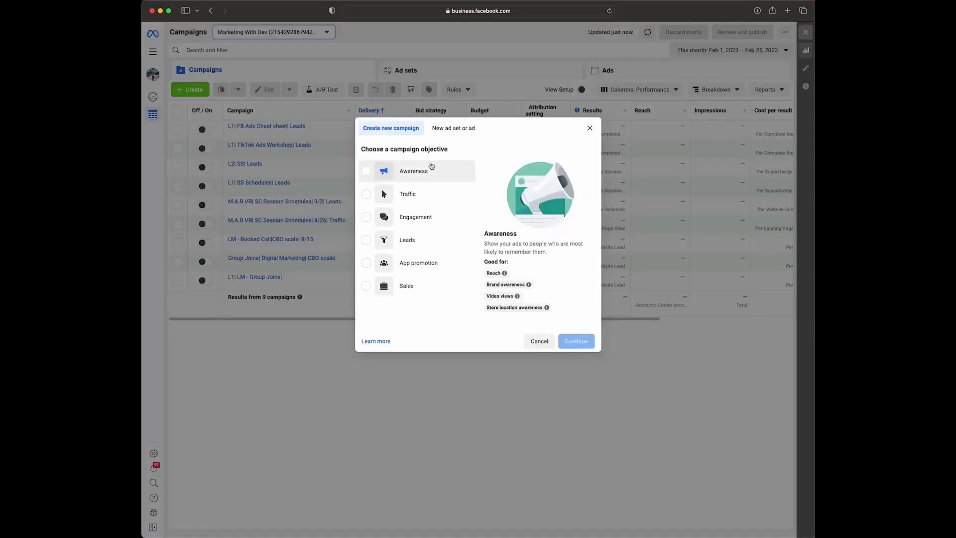
{"action": "mouse_move", "coordinate": [423, 172]}
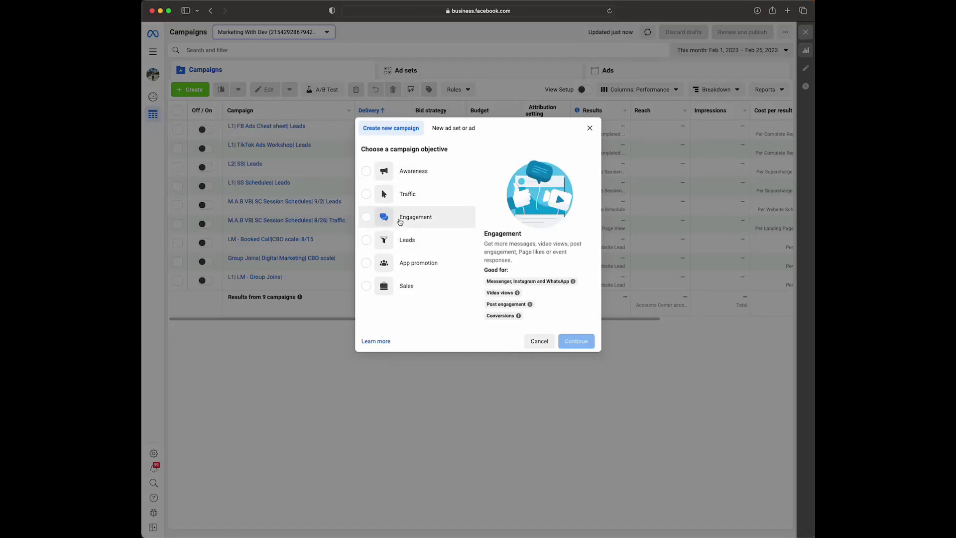
{"action": "left_click", "coordinate": [367, 216]}
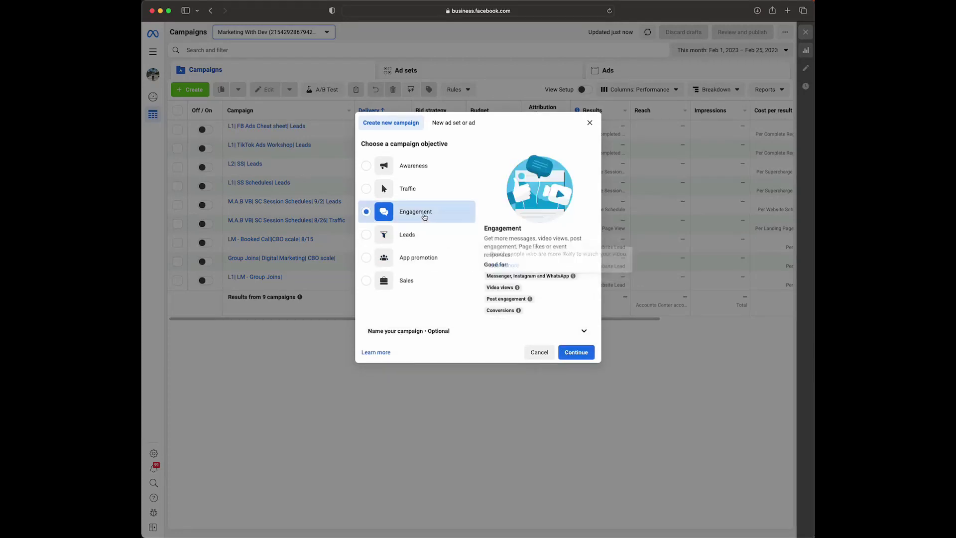
{"action": "left_click", "coordinate": [575, 353]}
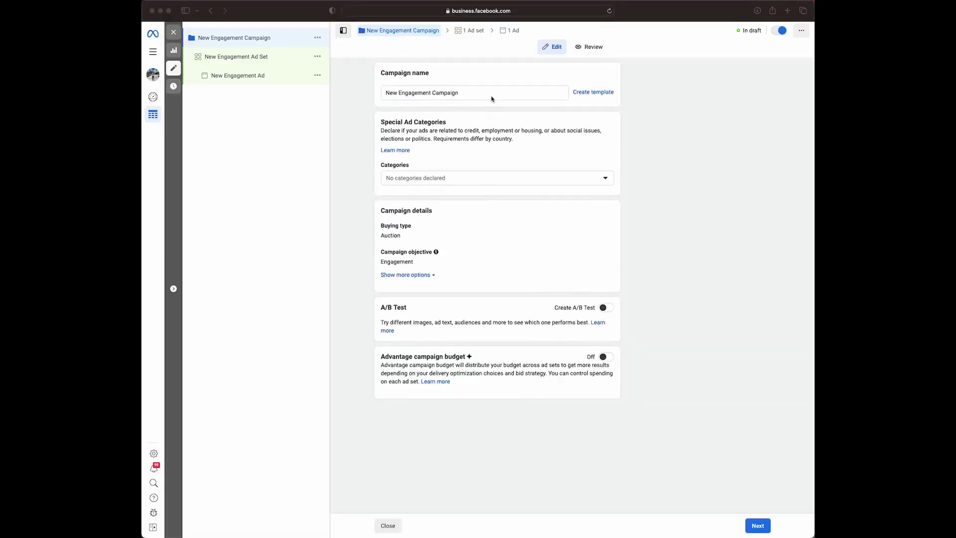
Rename the campaign to 'L1| Reels ads| Video views' and continue to the ad set
{"action": "left_click", "coordinate": [472, 95]}
{"action": "key", "text": "BackSpace"}
{"action": "key", "text": "BackSpace"}
{"action": "key", "text": "BackSpace"}
{"action": "key", "text": "BackSpace"}
{"action": "key", "text": "BackSpace"}
{"action": "key", "text": "BackSpace"}
{"action": "key", "text": "BackSpace"}
{"action": "key", "text": "BackSpace"}
{"action": "key", "text": "BackSpace"}
{"action": "key", "text": "BackSpace"}
{"action": "key", "text": "BackSpace"}
{"action": "key", "text": "BackSpace"}
{"action": "key", "text": "BackSpace"}
{"action": "key", "text": "BackSpace"}
{"action": "key", "text": "BackSpace"}
{"action": "key", "text": "BackSpace"}
{"action": "key", "text": "BackSpace"}
{"action": "key", "text": "BackSpace"}
{"action": "key", "text": "BackSpace"}
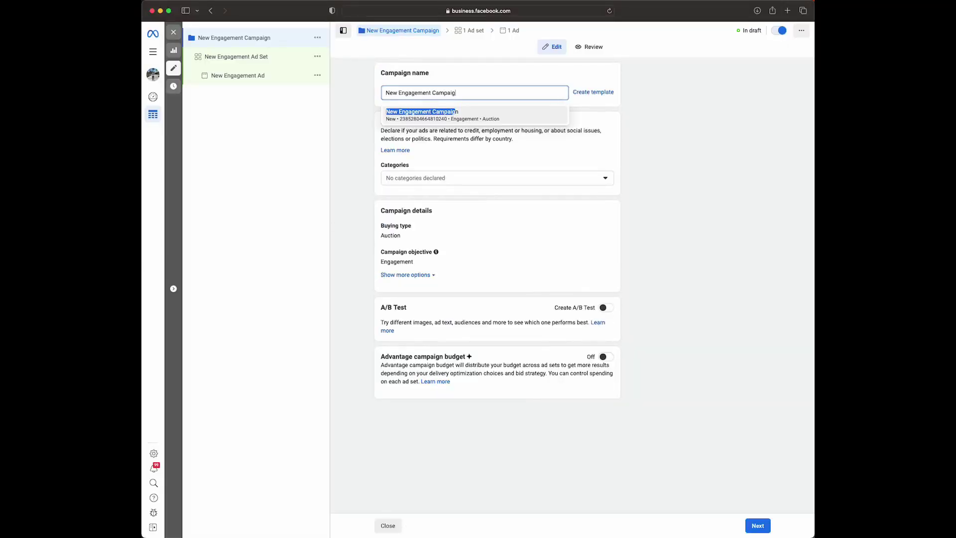
{"action": "key", "text": "BackSpace"}
{"action": "key", "text": "BackSpace"}
{"action": "key", "text": "BackSpace"}
{"action": "key", "text": "BackSpace"}
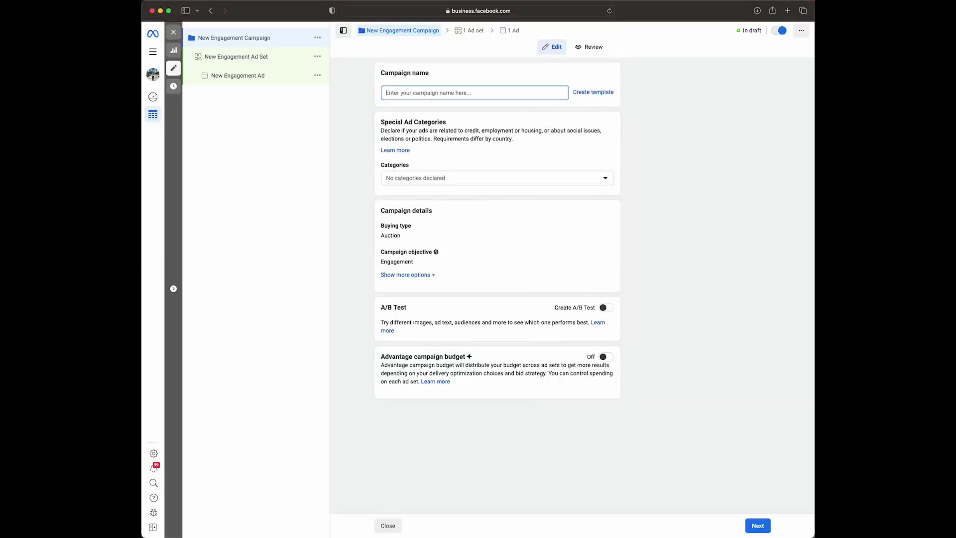
{"action": "type", "text": "L1"}
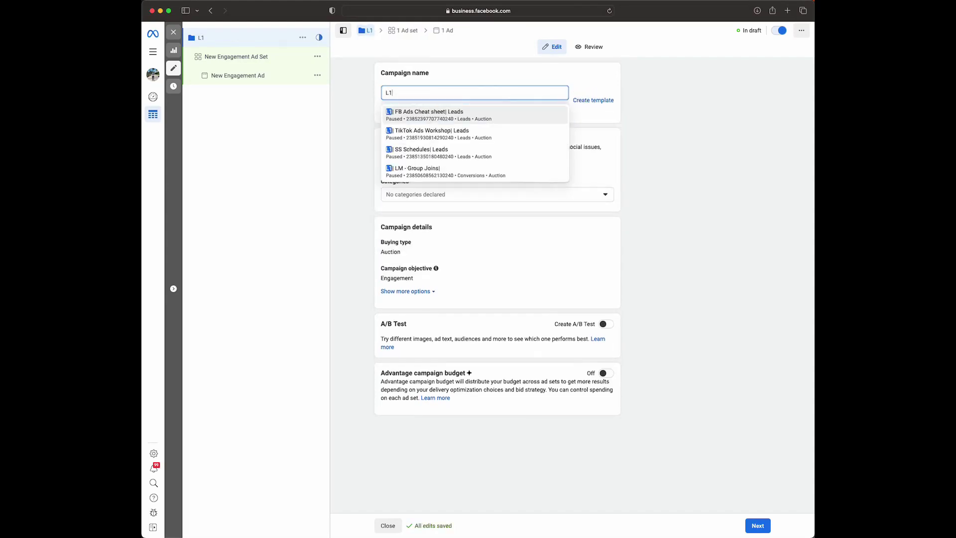
{"action": "type", "text": "| Ree"}
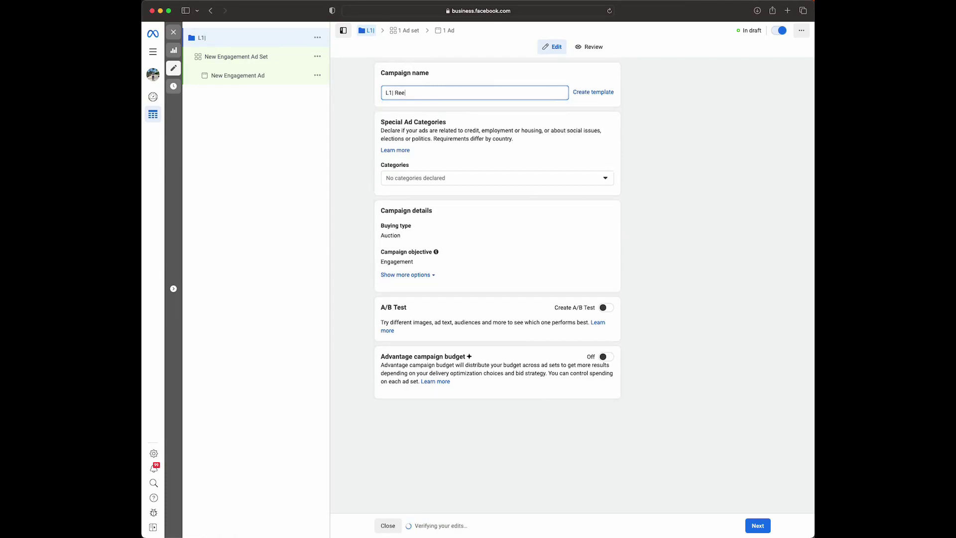
{"action": "key", "text": "BackSpace"}
{"action": "key", "text": "BackSpace"}
{"action": "type", "text": "ls ads"}
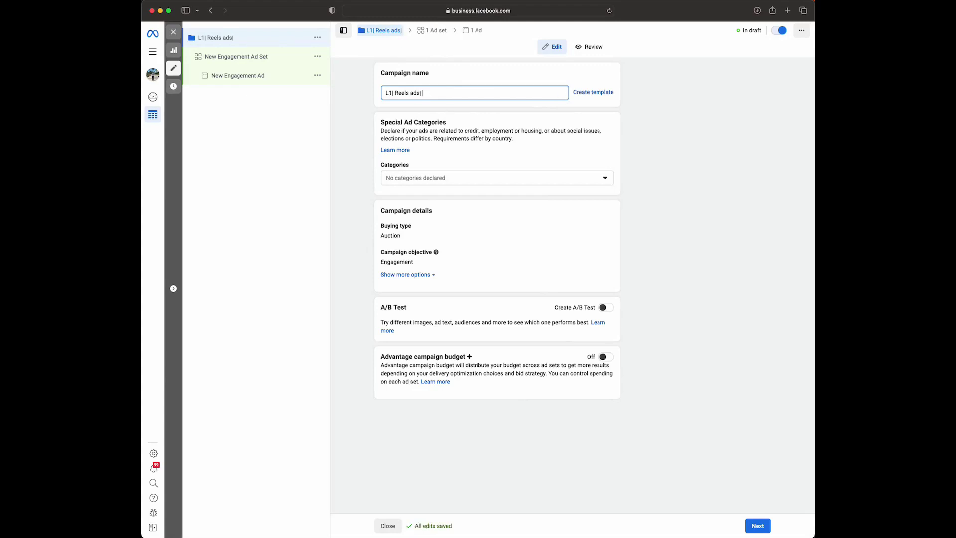
{"action": "type", "text": "| Video views"}
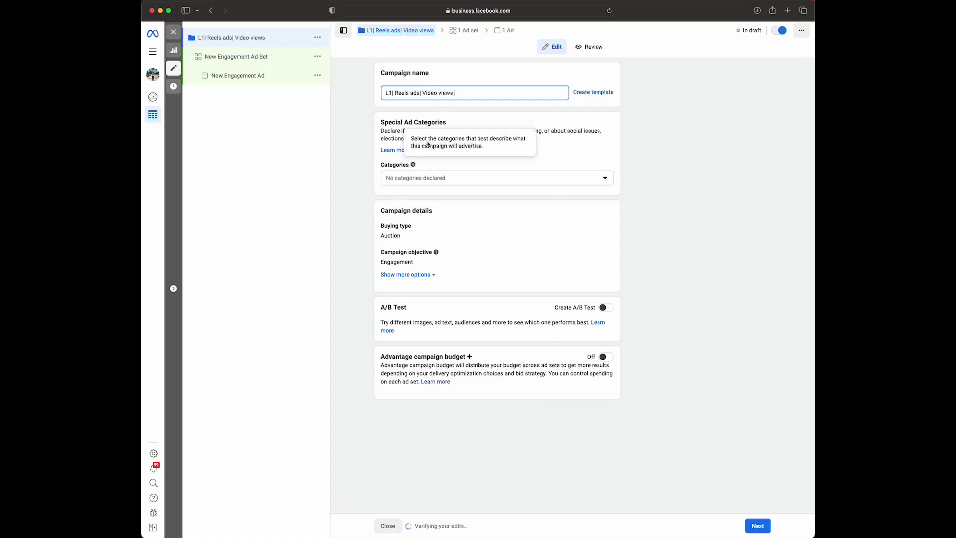
{"action": "left_click", "coordinate": [340, 117]}
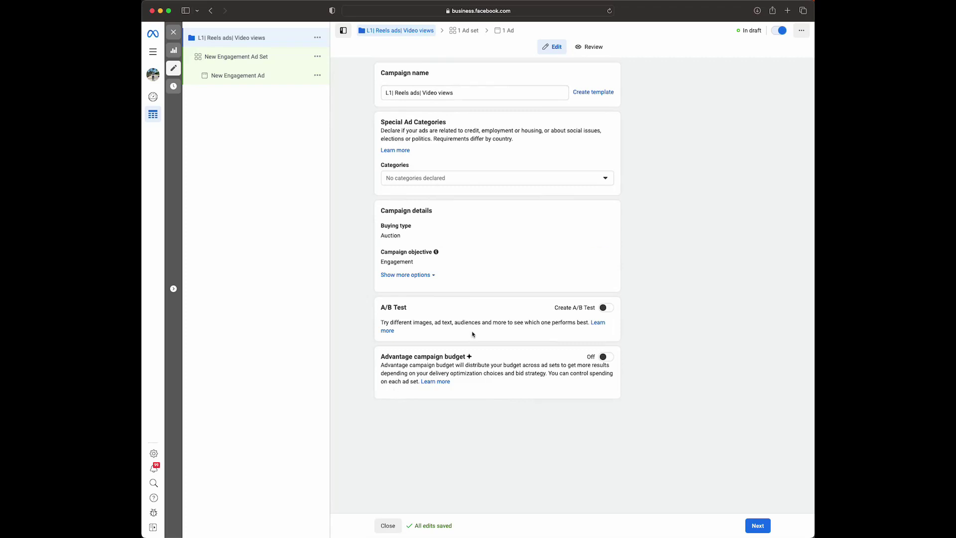
{"action": "left_click", "coordinate": [758, 526]}
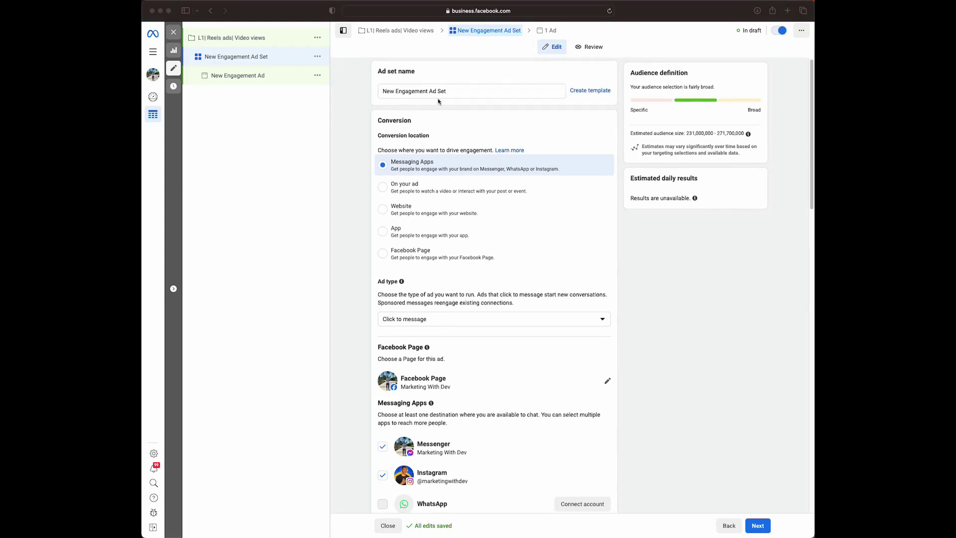
Set conversion location to On your ad, keeping Video views engagement and the $20.00 daily budget
{"action": "scroll", "coordinate": [448, 110], "scroll_direction": "down", "scroll_amount": 1}
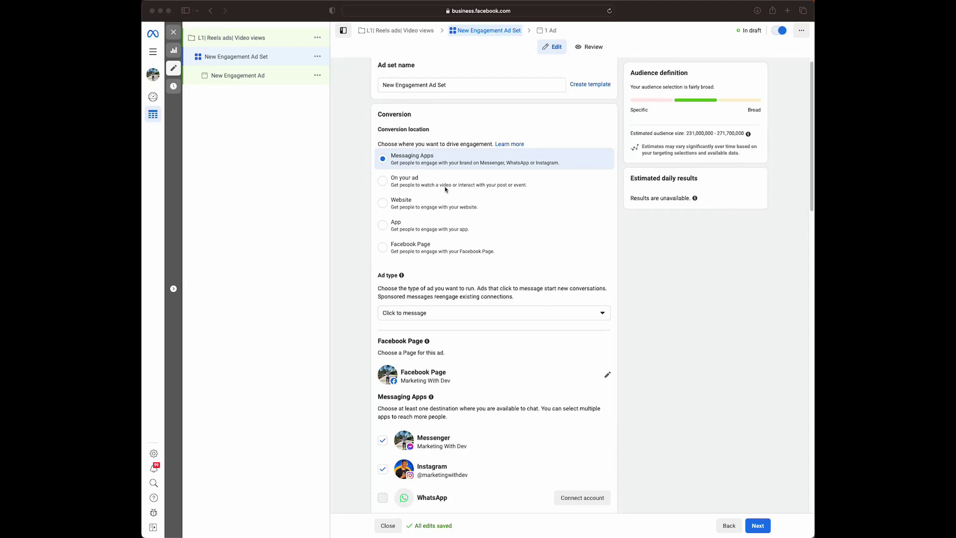
{"action": "left_click", "coordinate": [383, 185]}
{"action": "left_click", "coordinate": [384, 184]}
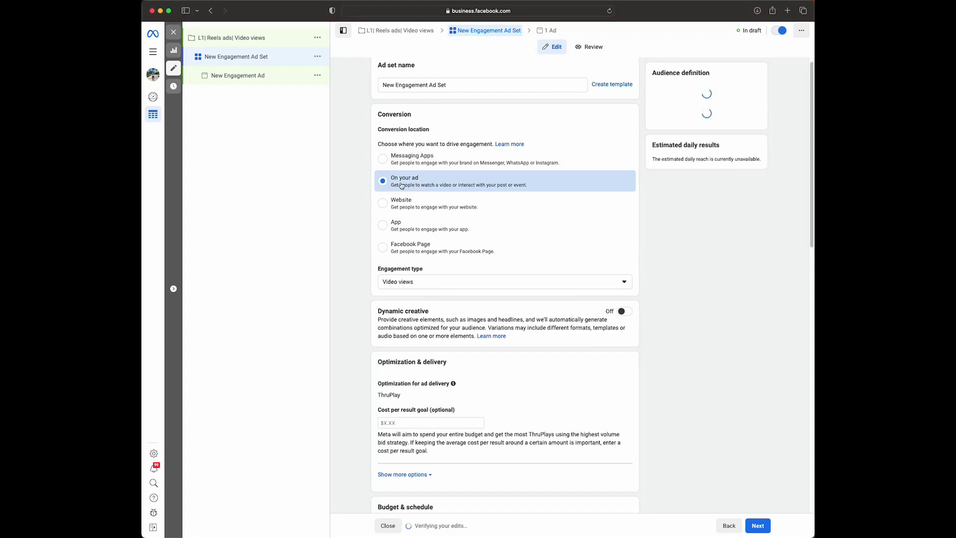
{"action": "scroll", "coordinate": [422, 192], "scroll_direction": "down", "scroll_amount": 1}
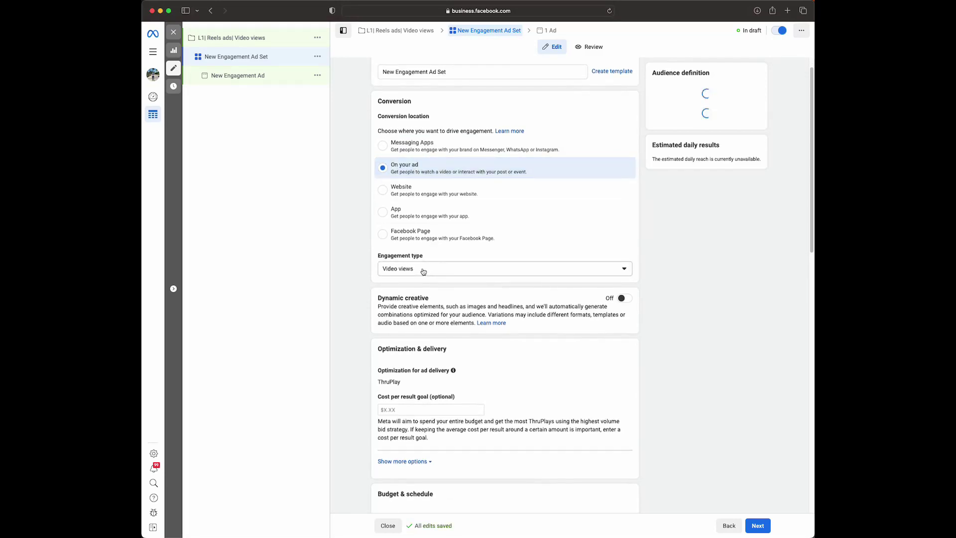
{"action": "scroll", "coordinate": [424, 271], "scroll_direction": "down", "scroll_amount": 3}
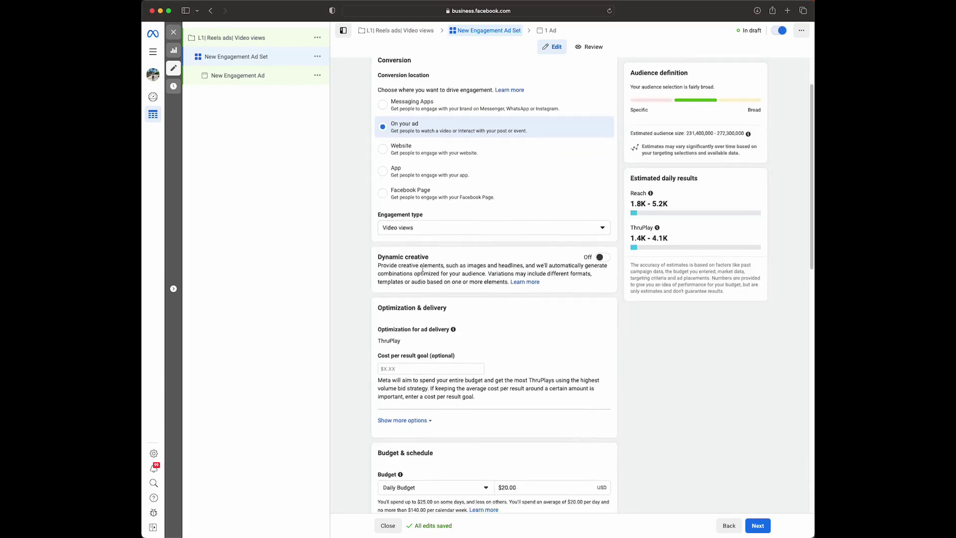
{"action": "scroll", "coordinate": [422, 269], "scroll_direction": "down", "scroll_amount": 6}
{"action": "scroll", "coordinate": [423, 269], "scroll_direction": "down", "scroll_amount": 2}
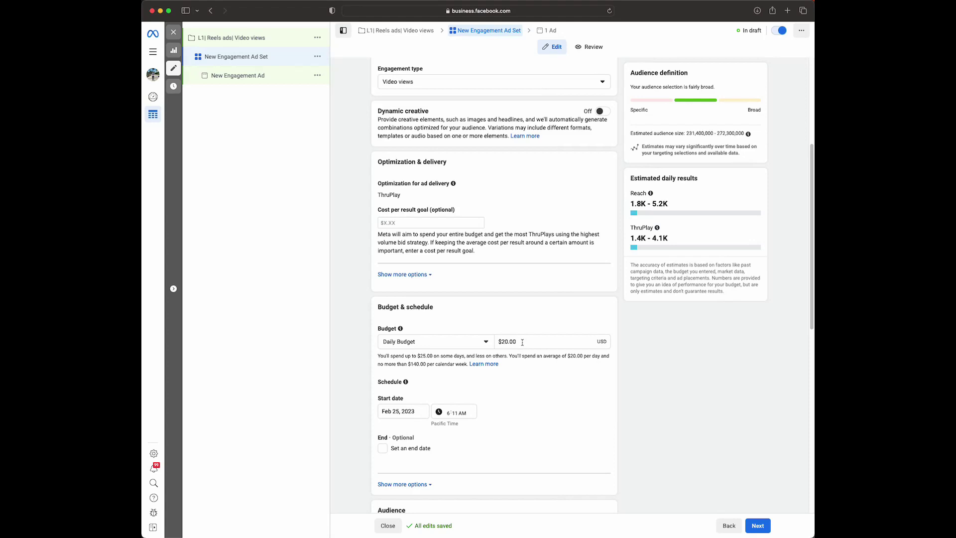
{"action": "scroll", "coordinate": [497, 339], "scroll_direction": "down", "scroll_amount": 2}
{"action": "scroll", "coordinate": [515, 341], "scroll_direction": "down", "scroll_amount": 5}
{"action": "scroll", "coordinate": [514, 341], "scroll_direction": "down", "scroll_amount": 2}
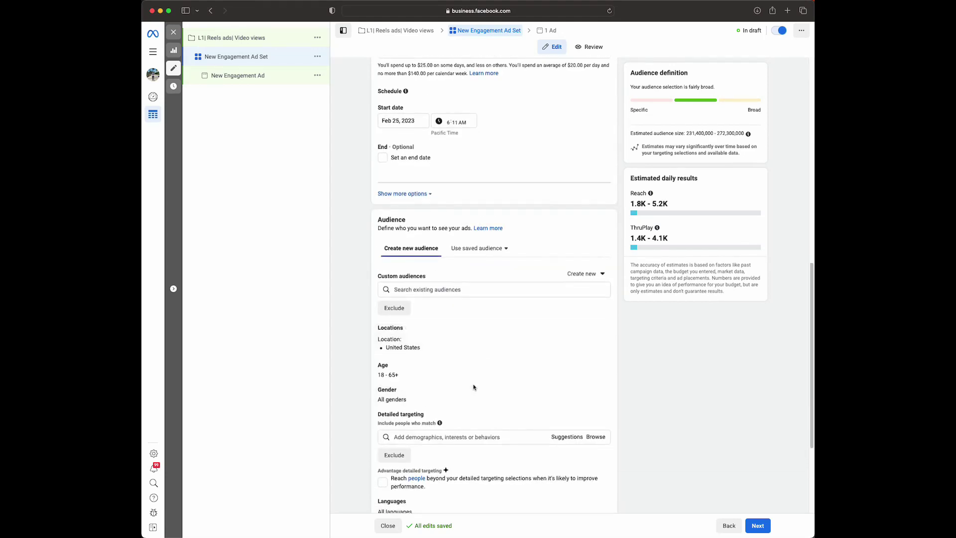
Add the Small business owners behavior to the ad set's detailed targeting
{"action": "scroll", "coordinate": [474, 387], "scroll_direction": "down", "scroll_amount": 2}
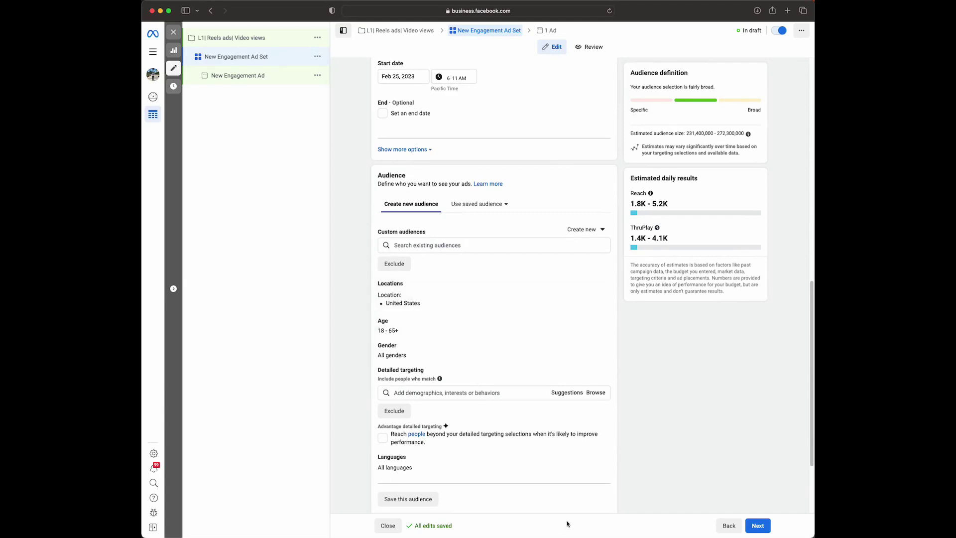
{"action": "left_click", "coordinate": [477, 392]}
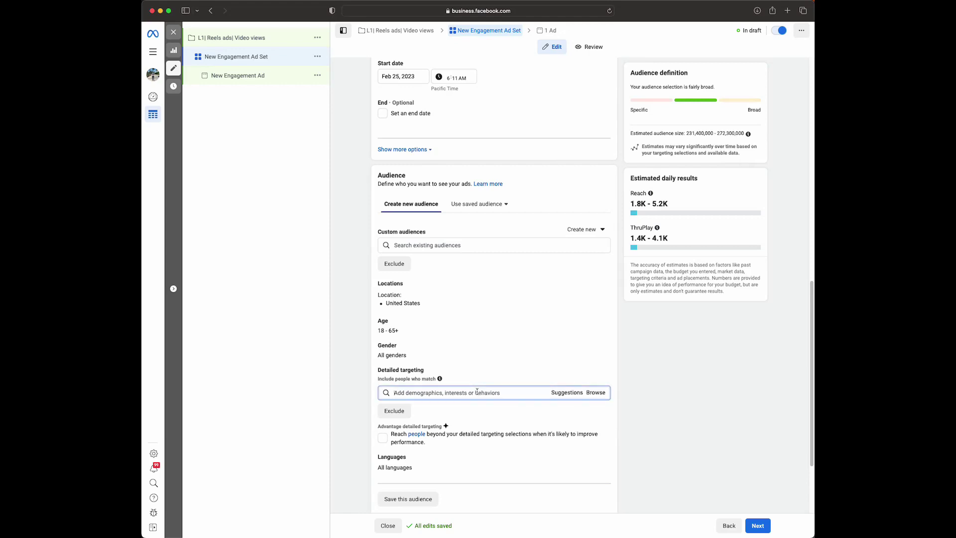
{"action": "type", "text": "small business owners"}
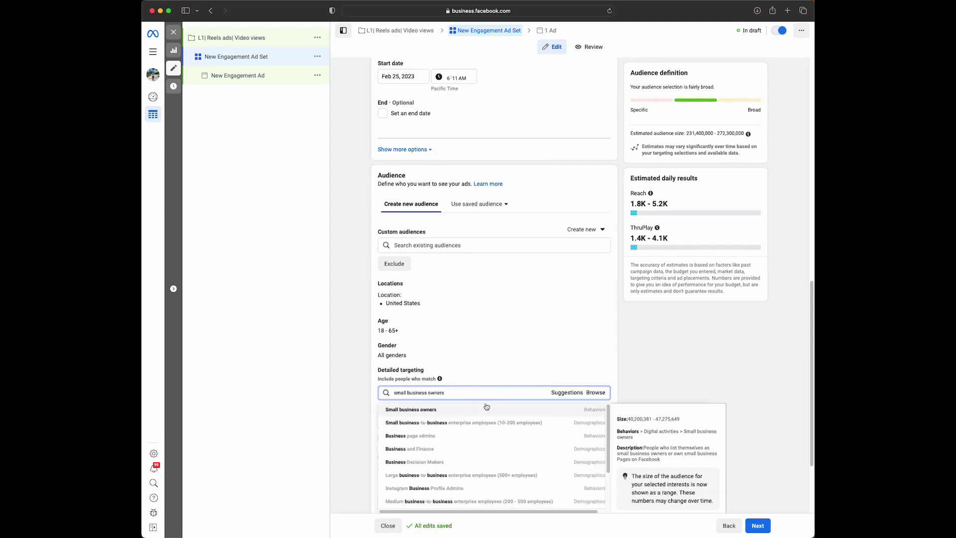
{"action": "left_click", "coordinate": [486, 407]}
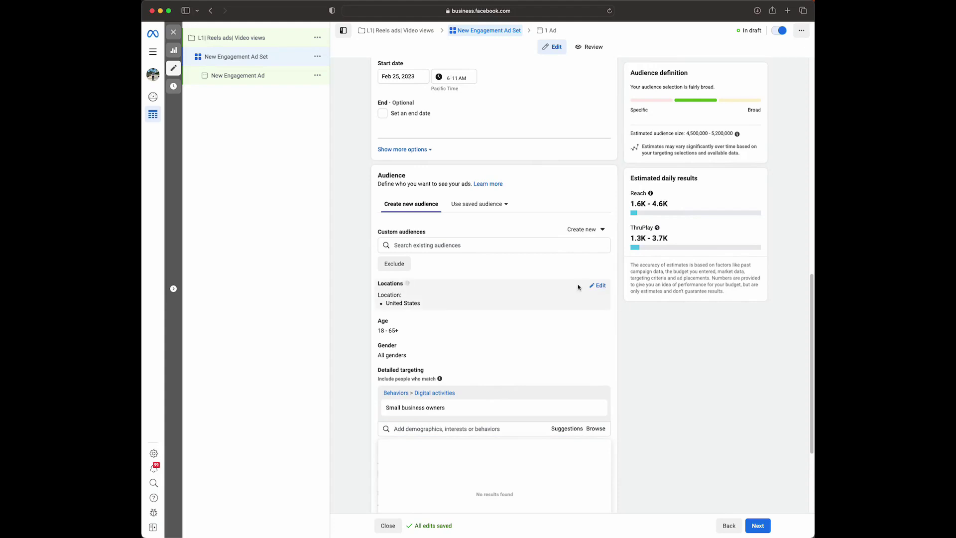
{"action": "scroll", "coordinate": [475, 264], "scroll_direction": "up", "scroll_amount": 15}
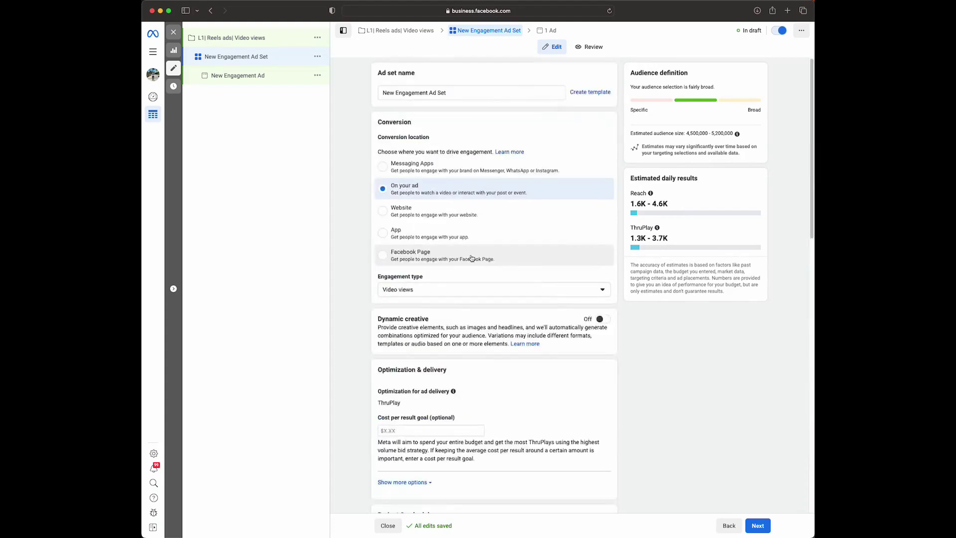
{"action": "left_click", "coordinate": [448, 92]}
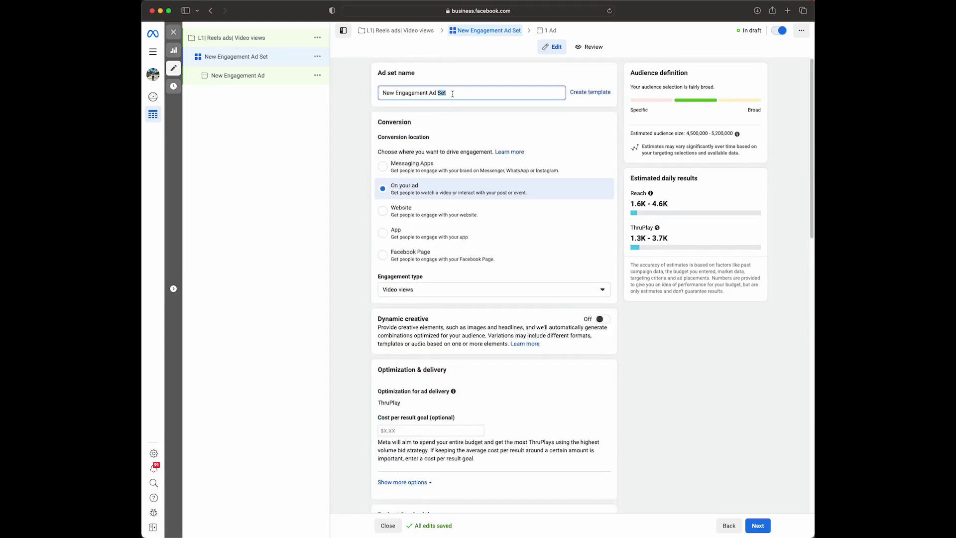
{"action": "left_click_drag", "start_coordinate": [437, 93], "coordinate": [429, 93]}
{"action": "left_click", "coordinate": [451, 93]}
{"action": "key", "text": "BackSpace"}
{"action": "key", "text": "BackSpace"}
{"action": "key", "text": "BackSpace"}
{"action": "key", "text": "BackSpace"}
{"action": "key", "text": "BackSpace"}
{"action": "key", "text": "BackSpace"}
{"action": "key", "text": "BackSpace"}
{"action": "key", "text": "BackSpace"}
{"action": "key", "text": "BackSpace"}
{"action": "key", "text": "BackSpace"}
{"action": "key", "text": "BackSpace"}
{"action": "key", "text": "BackSpace"}
{"action": "key", "text": "BackSpace"}
{"action": "key", "text": "BackSpace"}
{"action": "key", "text": "BackSpace"}
{"action": "key", "text": "BackSpace"}
{"action": "key", "text": "BackSpace"}
{"action": "key", "text": "BackSpace"}
{"action": "key", "text": "BackSpace"}
{"action": "key", "text": "BackSpace"}
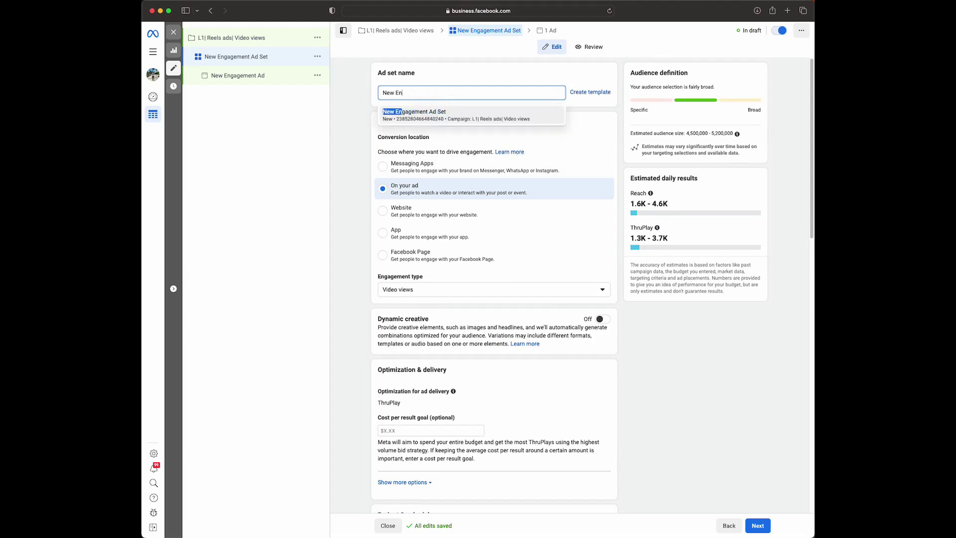
{"action": "key", "text": "BackSpace"}
{"action": "type", "text": "Small business owners"}
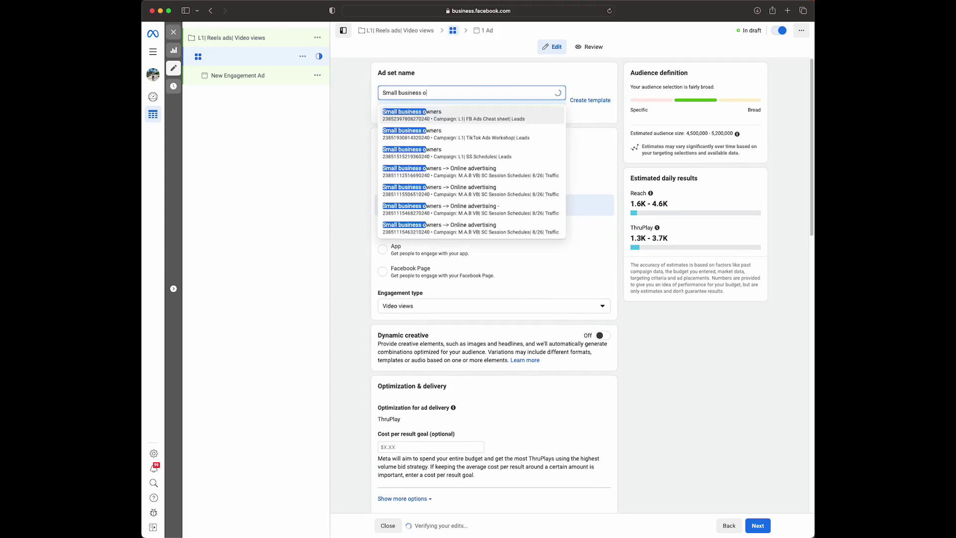
{"action": "left_click", "coordinate": [478, 68]}
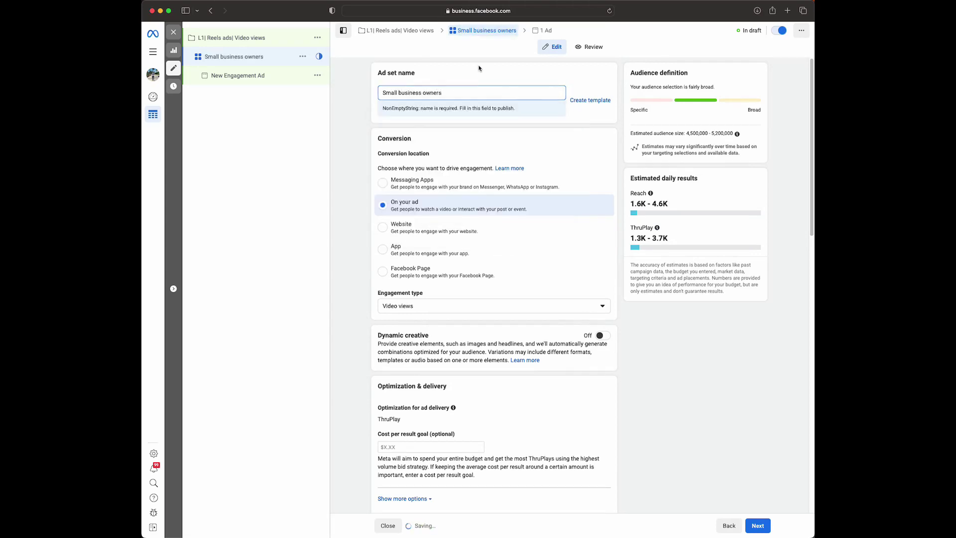
{"action": "scroll", "coordinate": [456, 103], "scroll_direction": "down", "scroll_amount": 1}
{"action": "scroll", "coordinate": [456, 104], "scroll_direction": "down", "scroll_amount": 1}
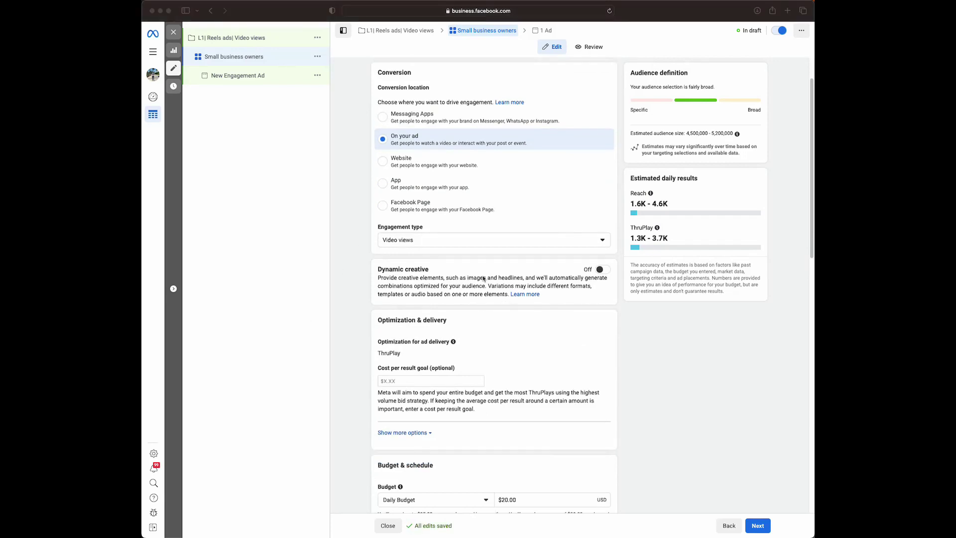
{"action": "scroll", "coordinate": [476, 275], "scroll_direction": "down", "scroll_amount": 3}
{"action": "scroll", "coordinate": [475, 275], "scroll_direction": "down", "scroll_amount": 10}
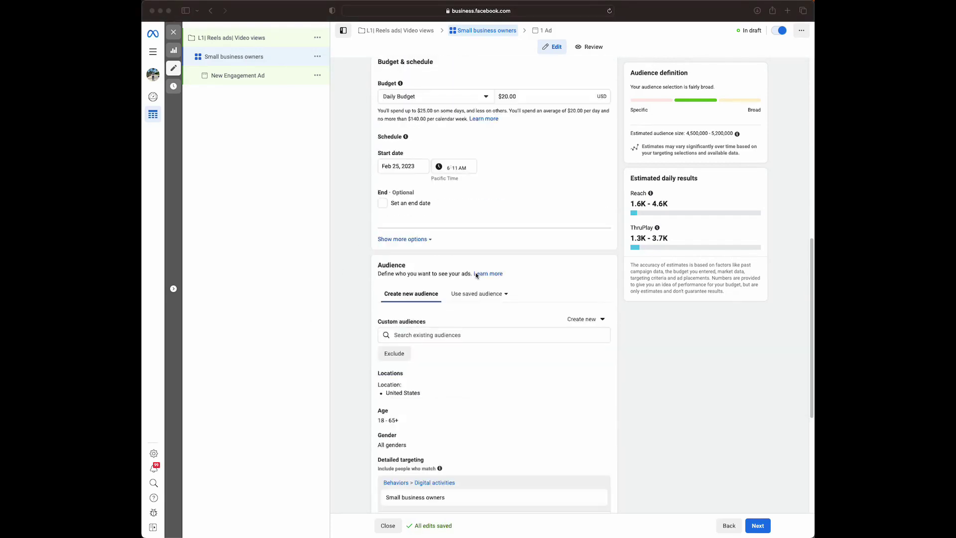
{"action": "scroll", "coordinate": [476, 276], "scroll_direction": "down", "scroll_amount": 3}
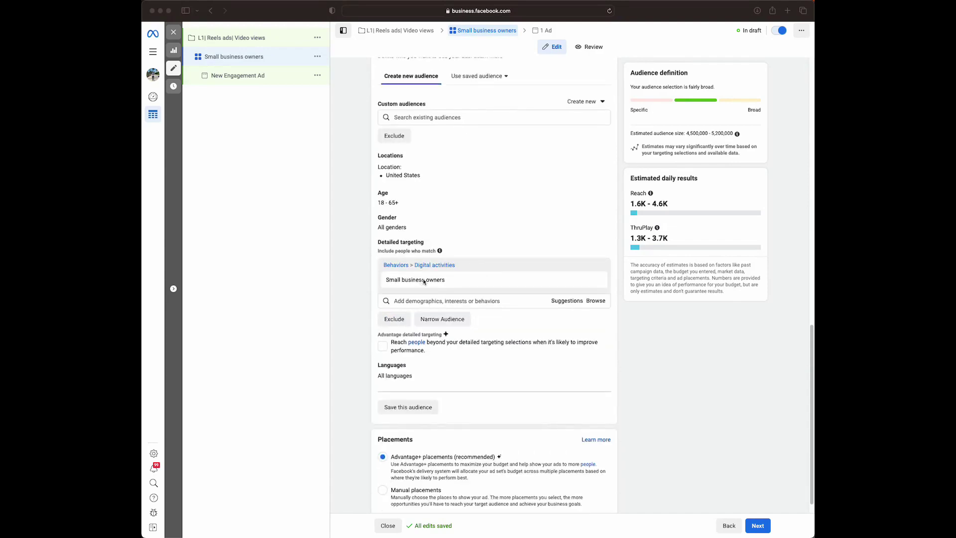
{"action": "scroll", "coordinate": [478, 326], "scroll_direction": "down", "scroll_amount": 1}
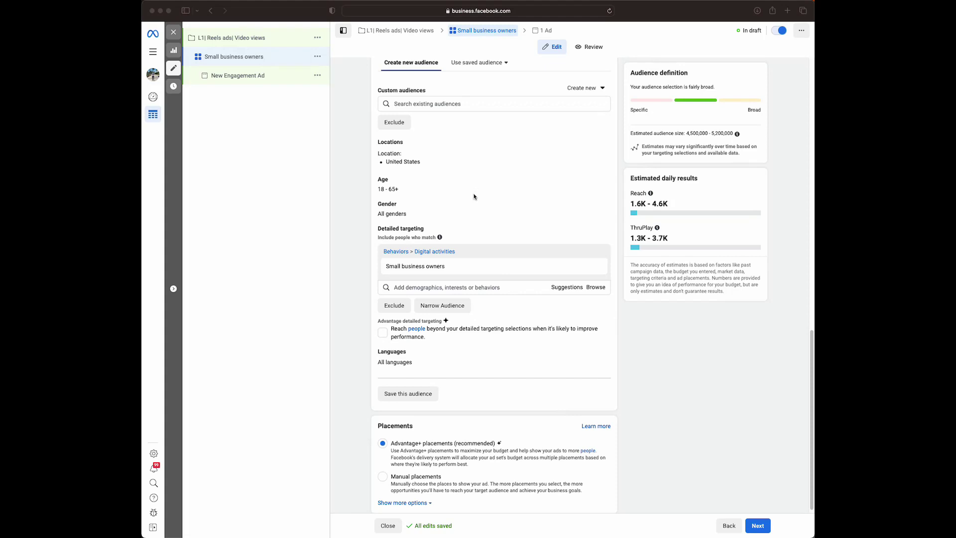
{"action": "scroll", "coordinate": [473, 198], "scroll_direction": "down", "scroll_amount": 1}
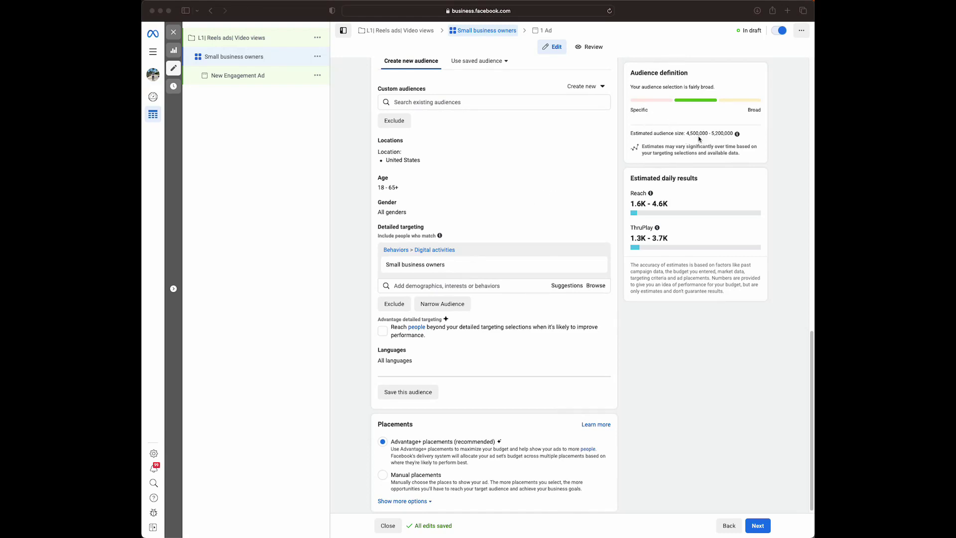
{"action": "scroll", "coordinate": [443, 202], "scroll_direction": "down", "scroll_amount": 1}
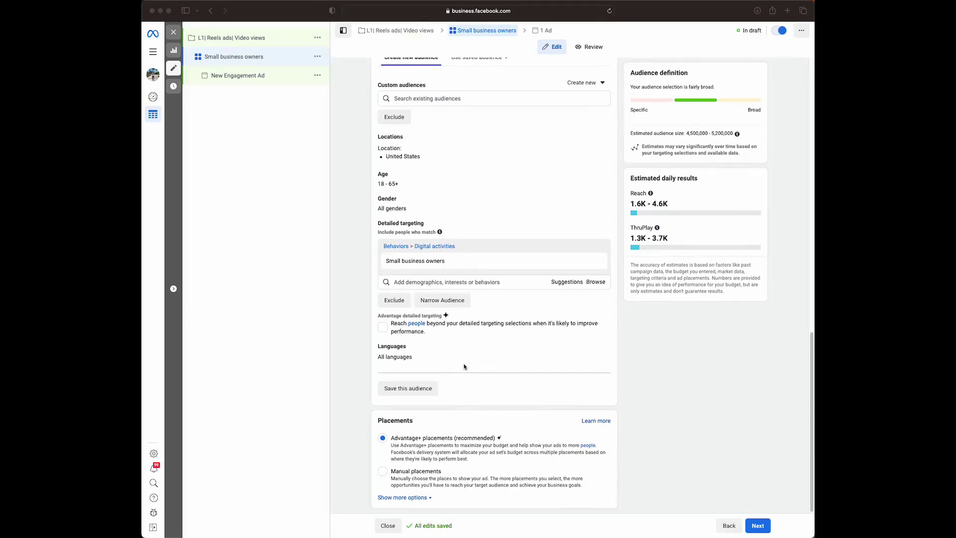
Switch to manual placements, removing Audience Network, Facebook and Messenger so only Instagram remains
{"action": "left_click", "coordinate": [383, 472]}
{"action": "scroll", "coordinate": [454, 423], "scroll_direction": "down", "scroll_amount": 3}
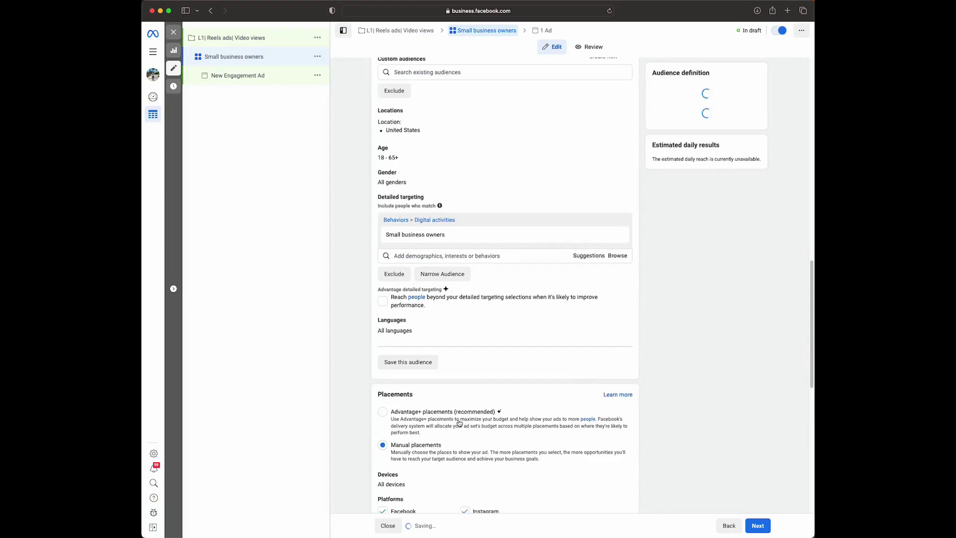
{"action": "scroll", "coordinate": [461, 418], "scroll_direction": "down", "scroll_amount": 2}
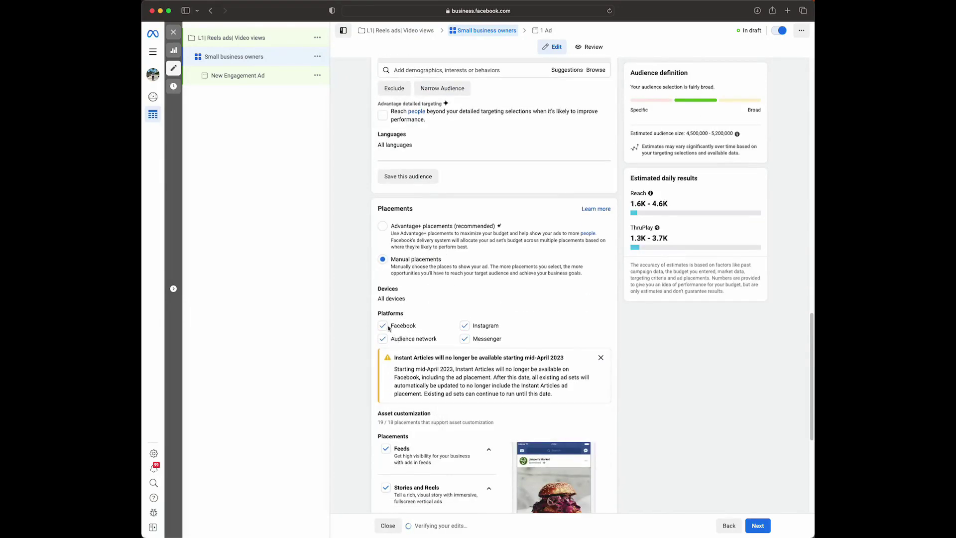
{"action": "left_click", "coordinate": [382, 339]}
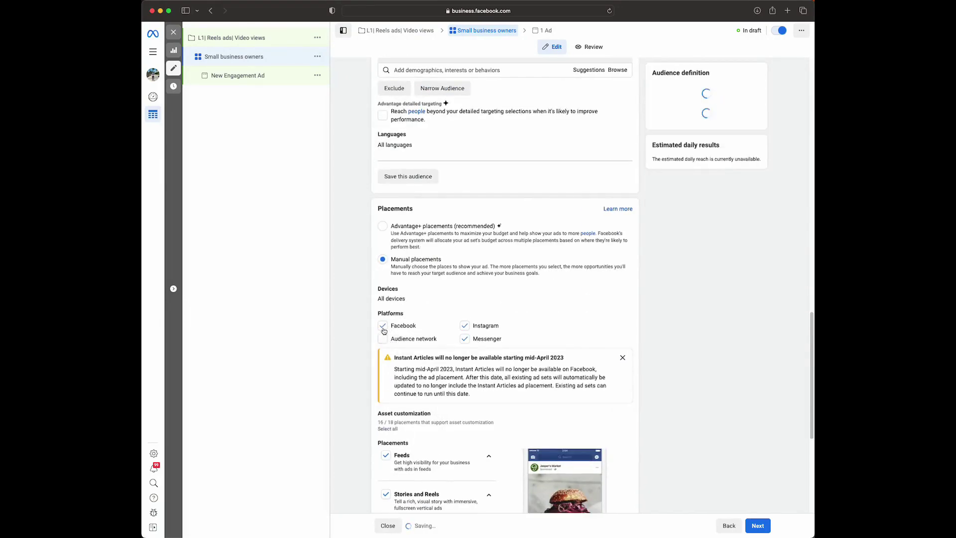
{"action": "left_click", "coordinate": [383, 326]}
{"action": "left_click", "coordinate": [464, 339]}
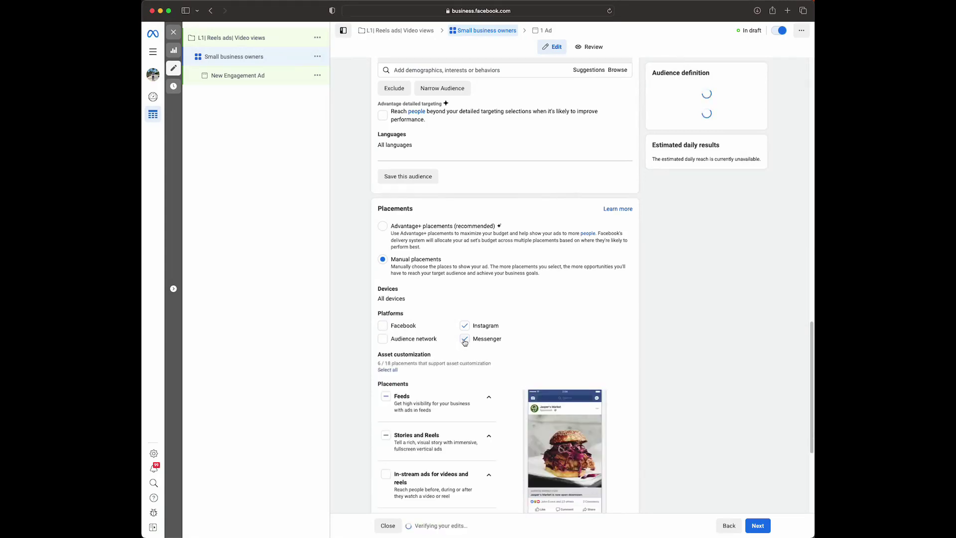
Review the rest of the ad set settings and continue to the ad editor
{"action": "scroll", "coordinate": [467, 340], "scroll_direction": "down", "scroll_amount": 2}
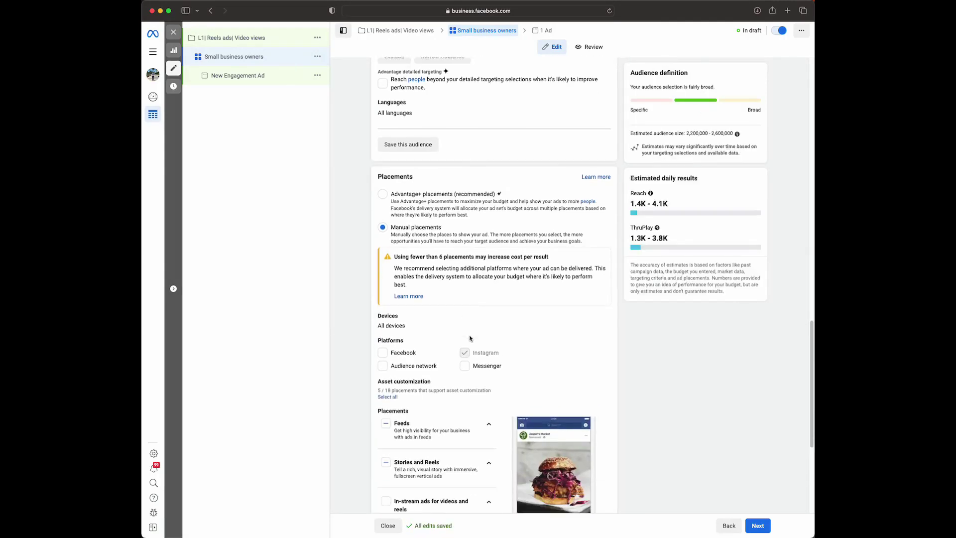
{"action": "scroll", "coordinate": [471, 339], "scroll_direction": "down", "scroll_amount": 4}
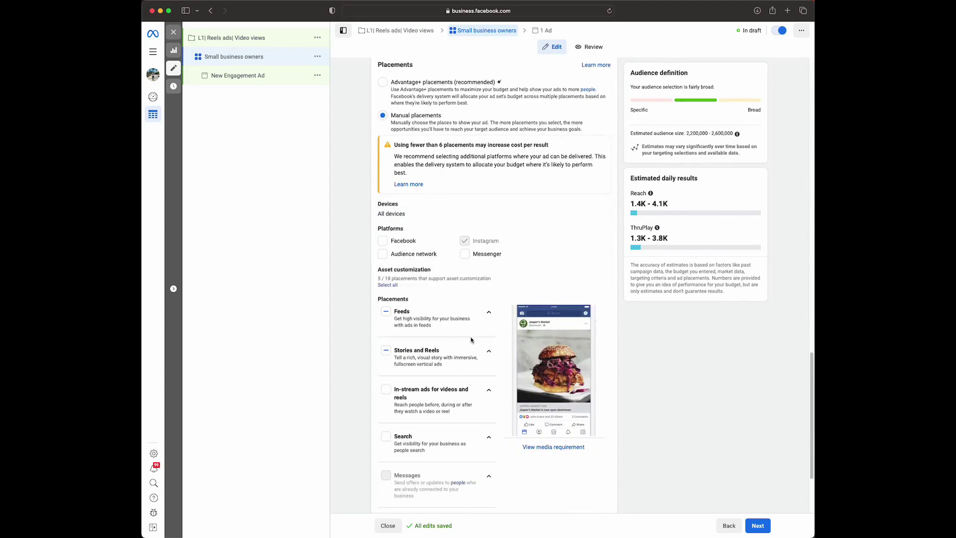
{"action": "scroll", "coordinate": [470, 341], "scroll_direction": "down", "scroll_amount": 2}
{"action": "scroll", "coordinate": [500, 430], "scroll_direction": "down", "scroll_amount": 1}
{"action": "scroll", "coordinate": [501, 430], "scroll_direction": "up", "scroll_amount": 1}
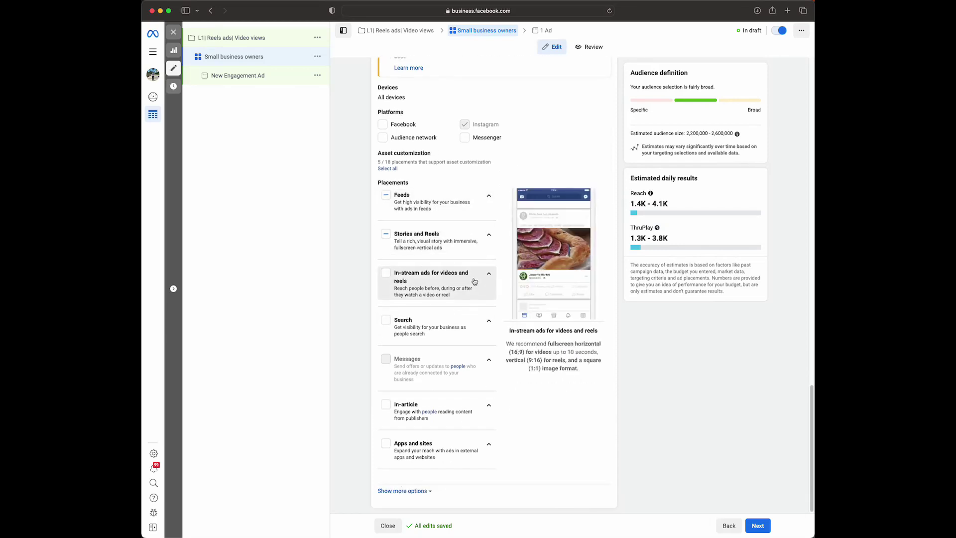
{"action": "scroll", "coordinate": [502, 283], "scroll_direction": "up", "scroll_amount": 3}
{"action": "scroll", "coordinate": [498, 304], "scroll_direction": "down", "scroll_amount": 4}
{"action": "left_click", "coordinate": [757, 527]}
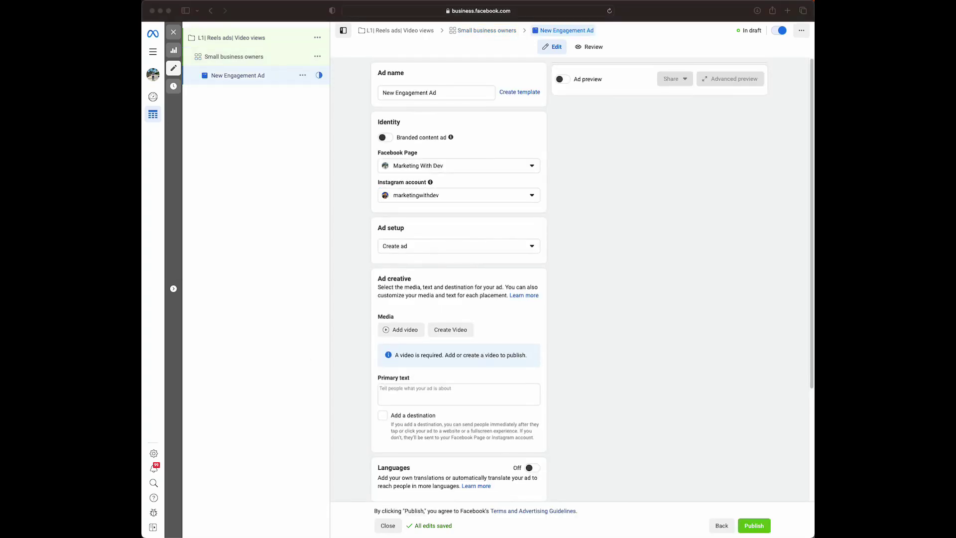
Change the ad name from New Engagement Ad to Video 1
{"action": "left_click", "coordinate": [444, 95]}
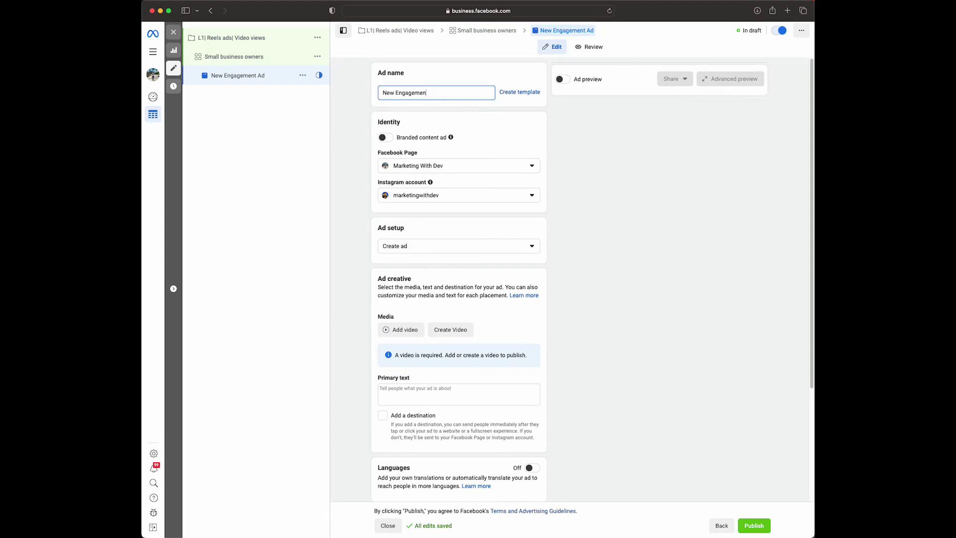
{"action": "key", "text": "BackSpace"}
{"action": "key", "text": "BackSpace"}
{"action": "key", "text": "BackSpace"}
{"action": "type", "text": "Video 1"}
{"action": "left_click", "coordinate": [450, 82]}
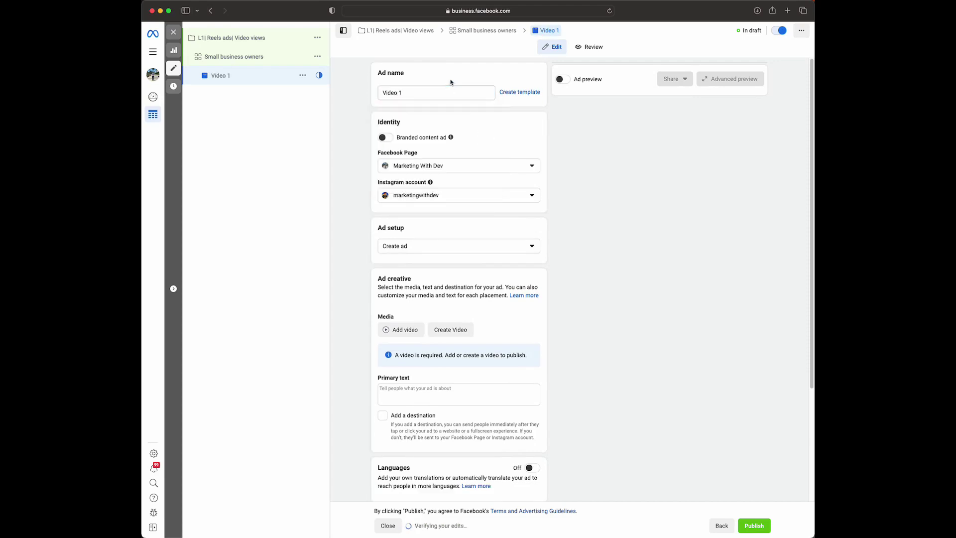
{"action": "scroll", "coordinate": [450, 130], "scroll_direction": "down", "scroll_amount": 1}
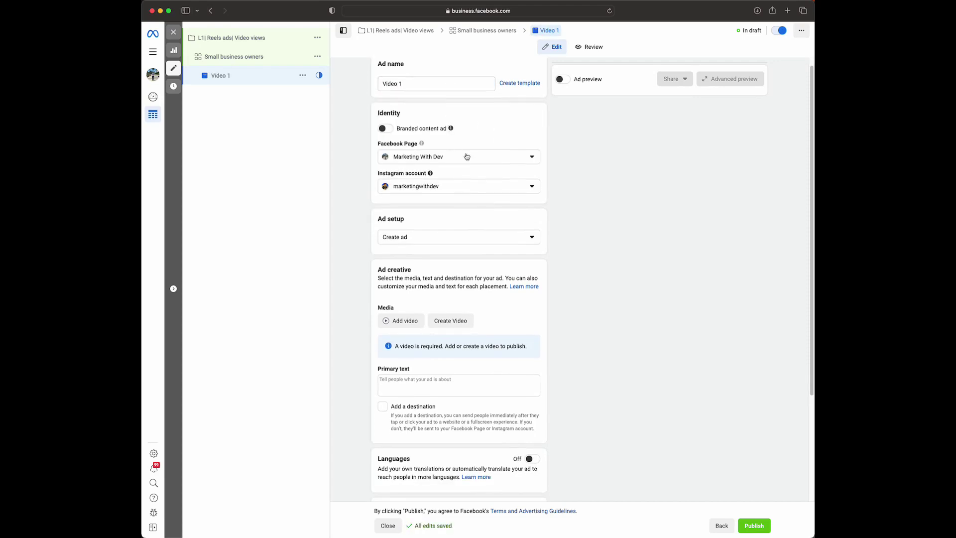
{"action": "scroll", "coordinate": [453, 164], "scroll_direction": "down", "scroll_amount": 3}
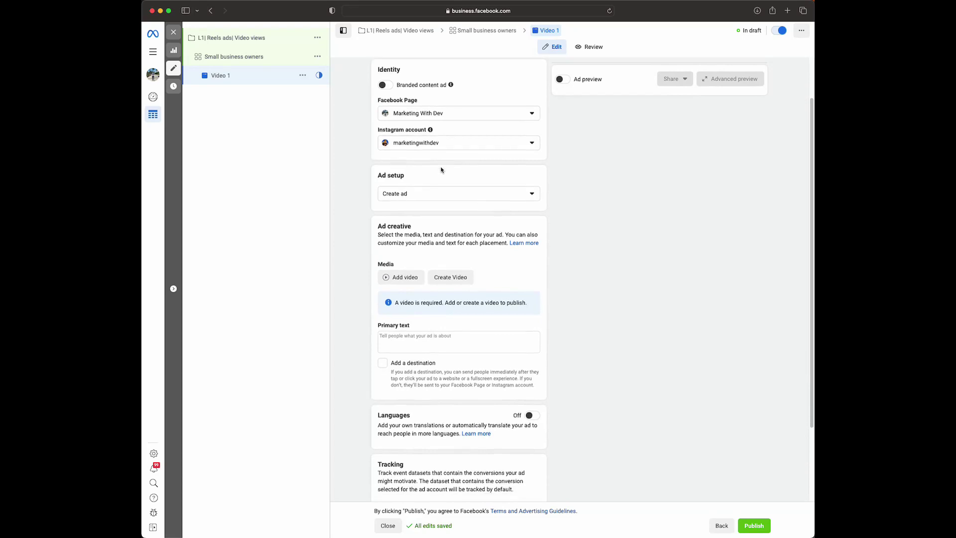
{"action": "scroll", "coordinate": [442, 223], "scroll_direction": "down", "scroll_amount": 2}
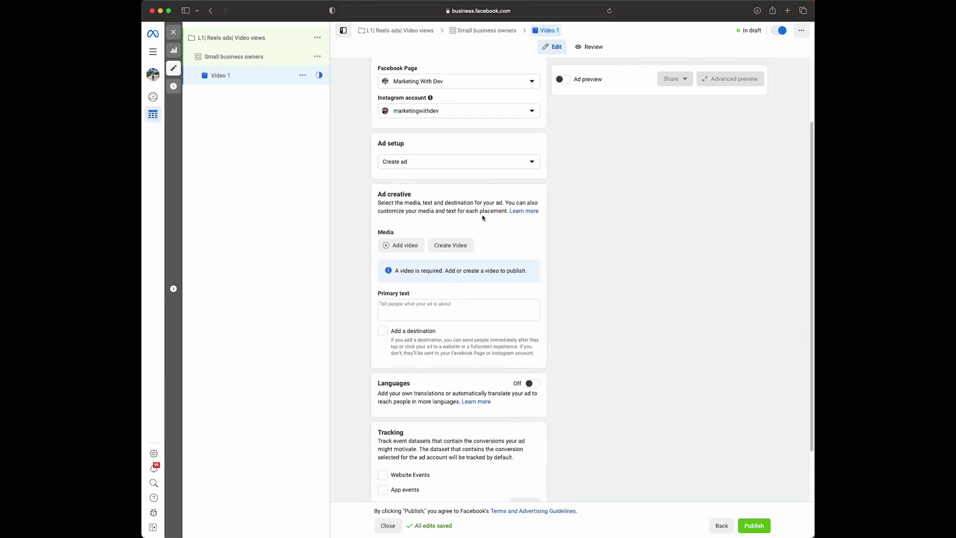
Attach the Project 935 account video to Video 1, keeping default crops and enhancements
{"action": "scroll", "coordinate": [458, 204], "scroll_direction": "down", "scroll_amount": 1}
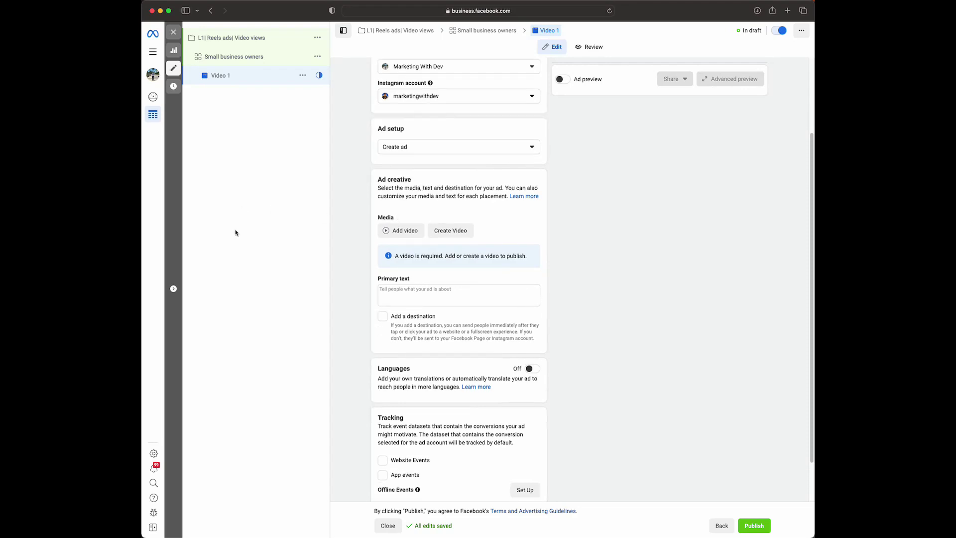
{"action": "left_click", "coordinate": [408, 232]}
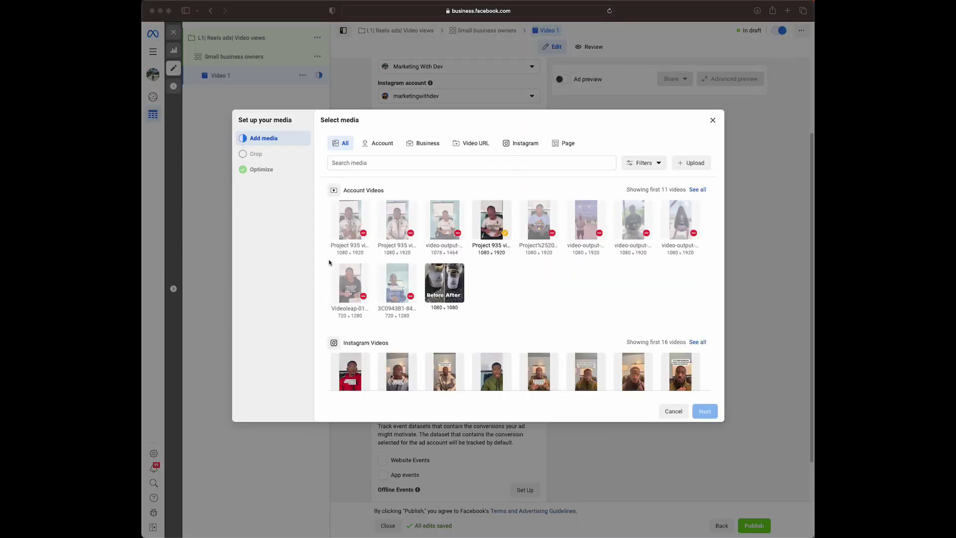
{"action": "left_click", "coordinate": [487, 224]}
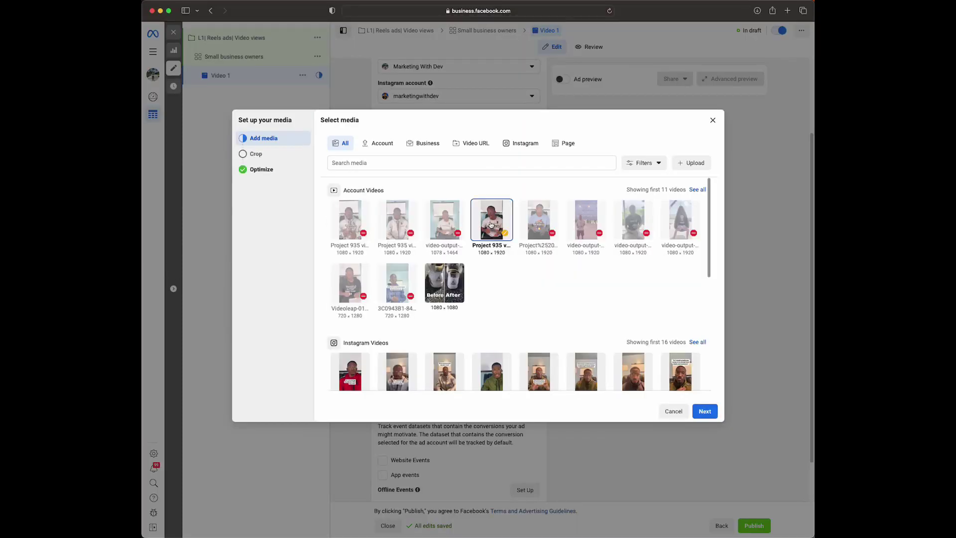
{"action": "left_click", "coordinate": [704, 411]}
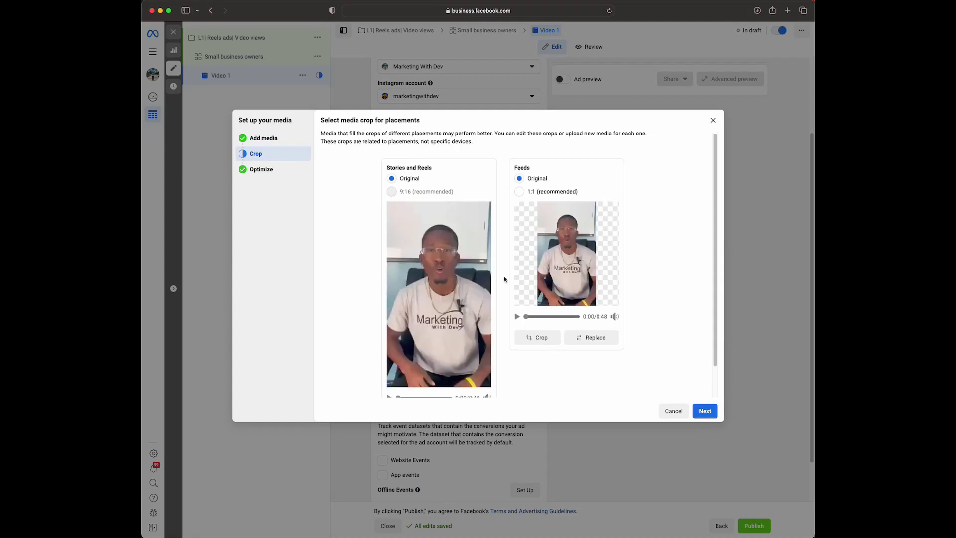
{"action": "scroll", "coordinate": [388, 271], "scroll_direction": "down", "scroll_amount": 1}
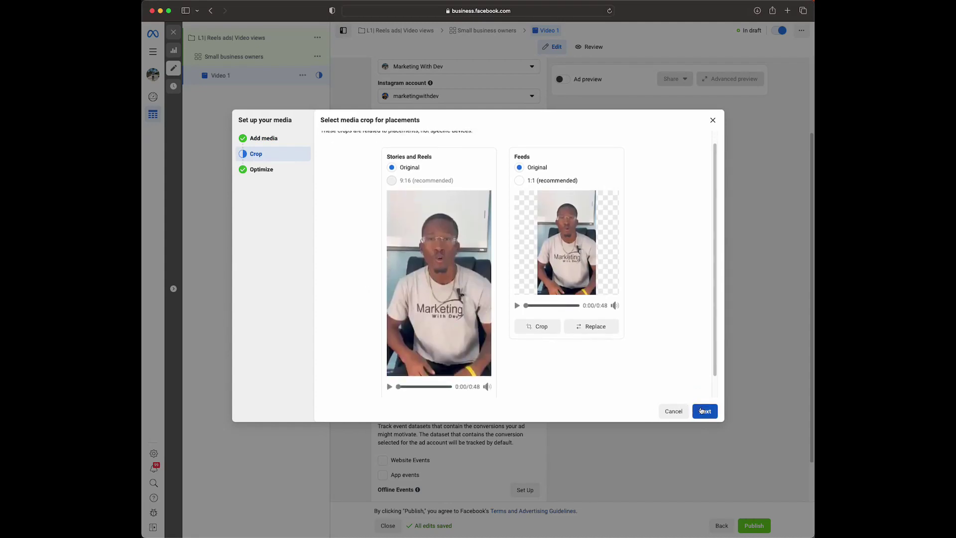
{"action": "left_click", "coordinate": [704, 411]}
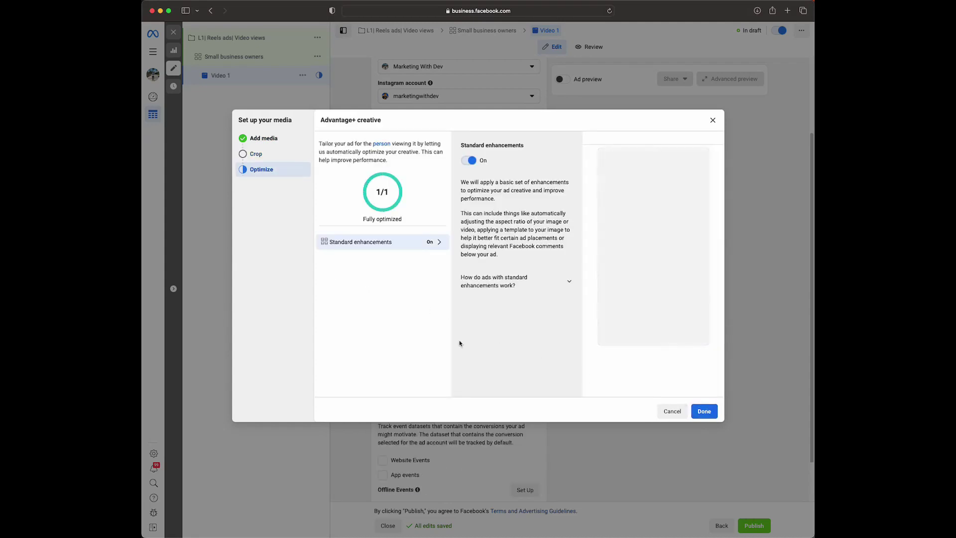
{"action": "left_click", "coordinate": [706, 412]}
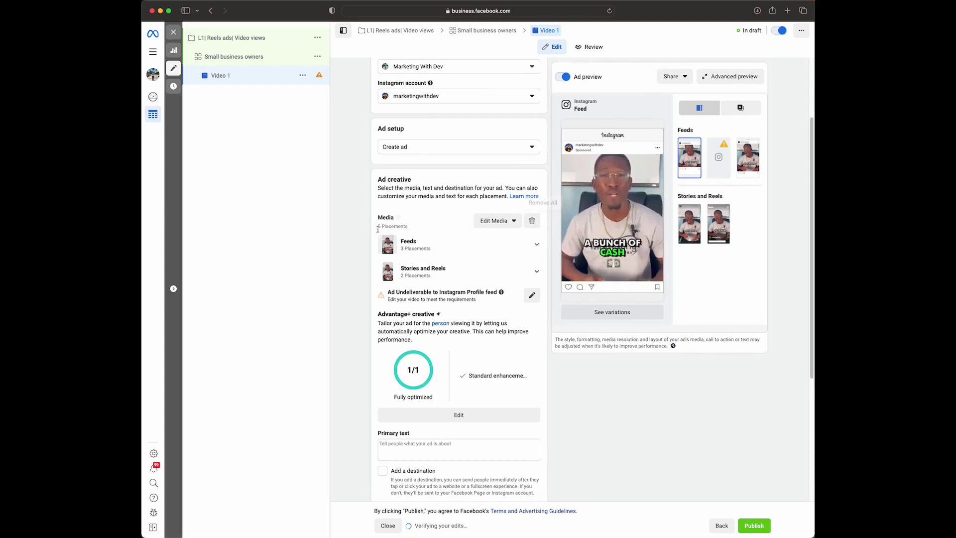
Review the Video 1 ad creative and primary text sections, then return to the editor's top
{"action": "scroll", "coordinate": [426, 233], "scroll_direction": "up", "scroll_amount": 1}
{"action": "scroll", "coordinate": [432, 242], "scroll_direction": "down", "scroll_amount": 3}
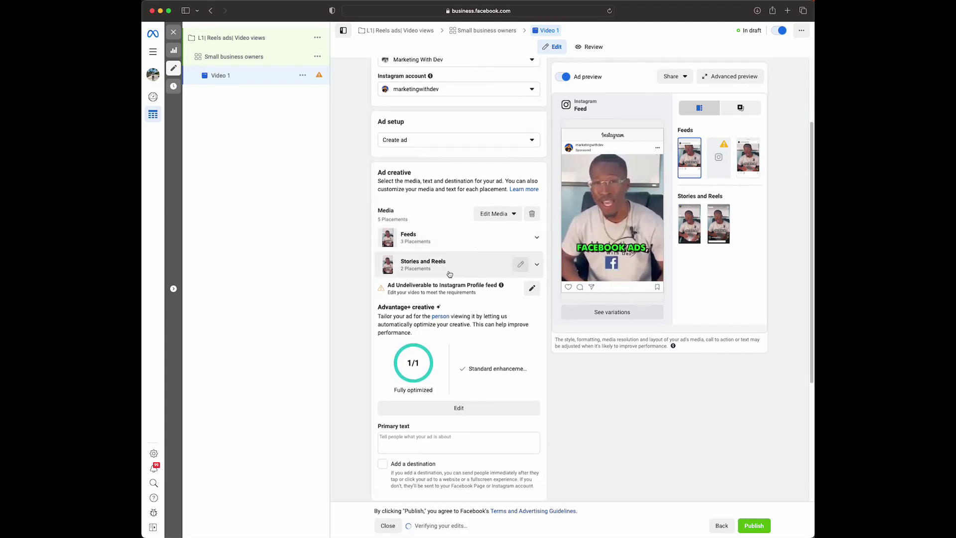
{"action": "left_click", "coordinate": [413, 433]}
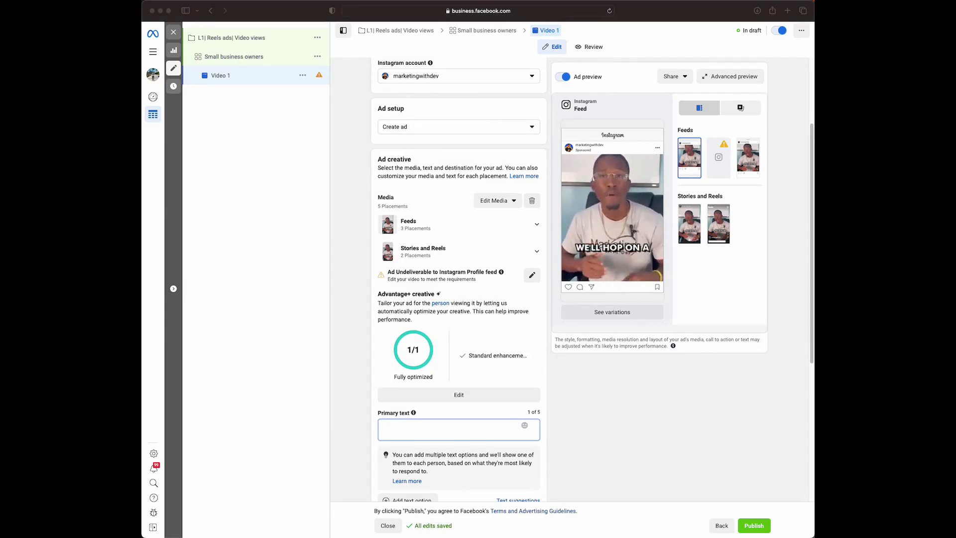
{"action": "scroll", "coordinate": [409, 437], "scroll_direction": "down", "scroll_amount": 1}
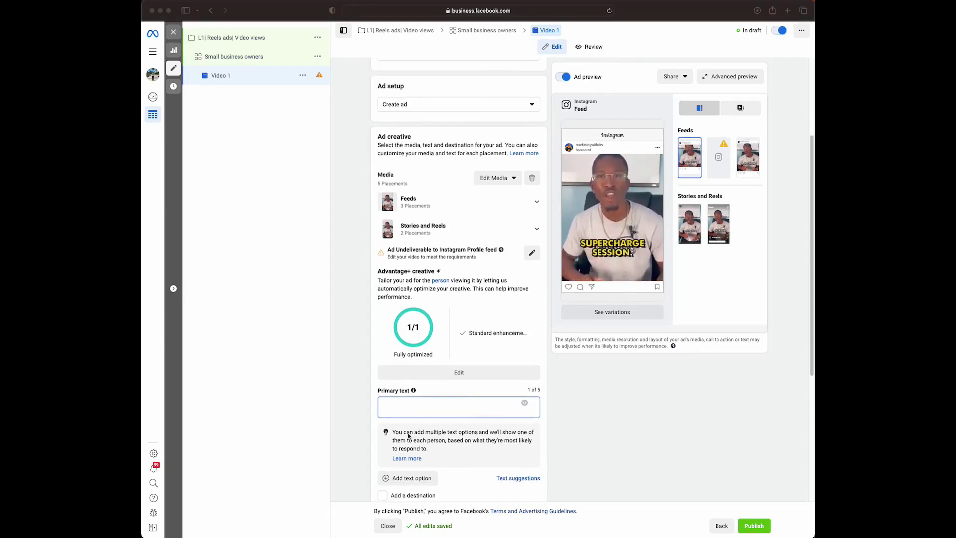
{"action": "scroll", "coordinate": [410, 430], "scroll_direction": "down", "scroll_amount": 1}
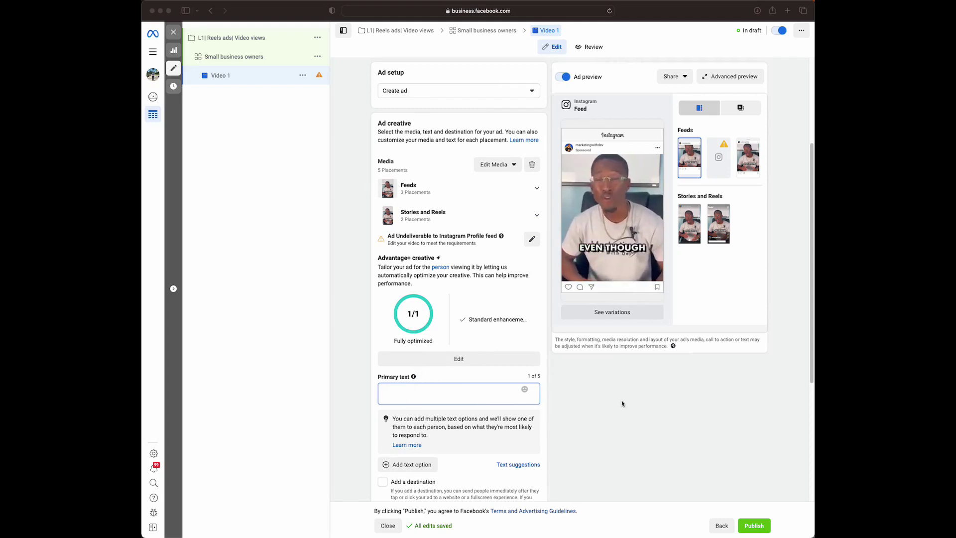
{"action": "scroll", "coordinate": [402, 335], "scroll_direction": "down", "scroll_amount": 1}
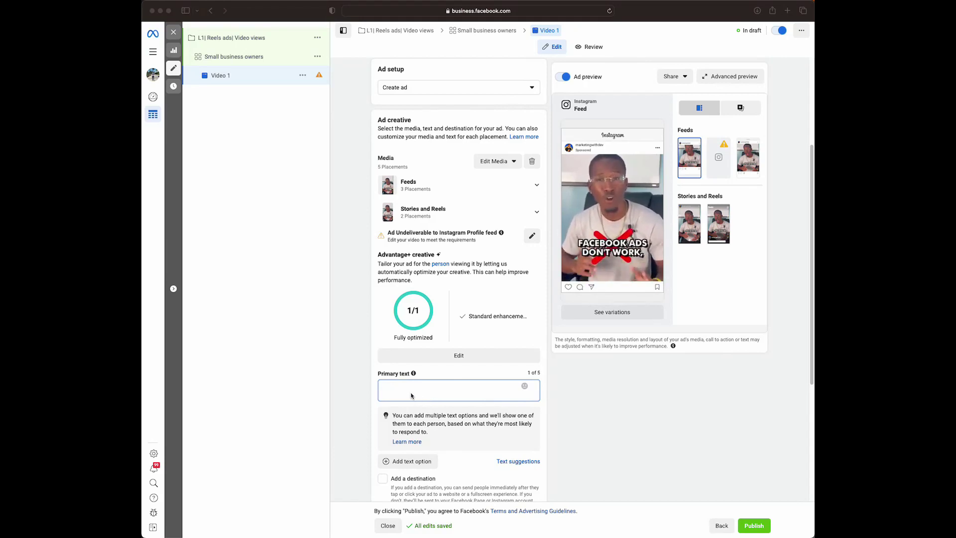
{"action": "scroll", "coordinate": [443, 374], "scroll_direction": "down", "scroll_amount": 5}
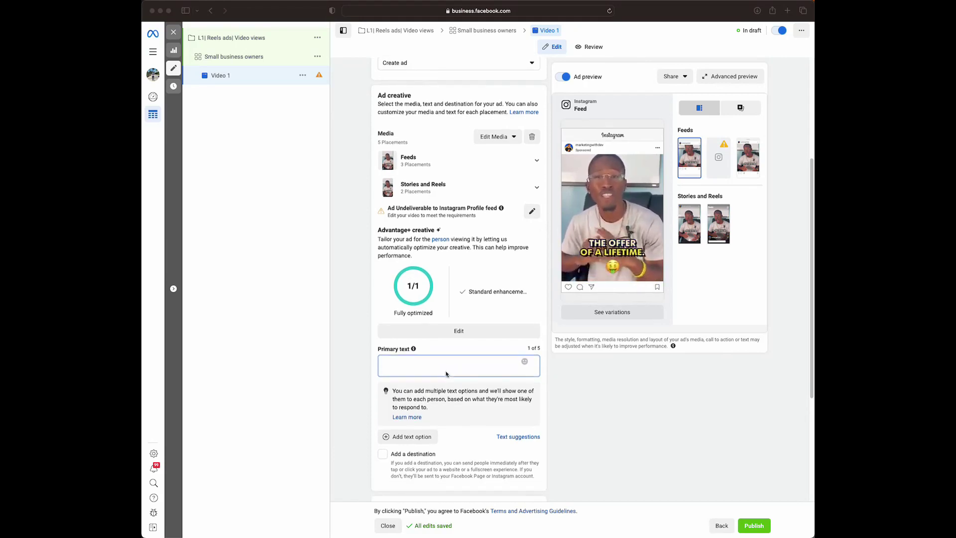
{"action": "scroll", "coordinate": [443, 374], "scroll_direction": "down", "scroll_amount": 2}
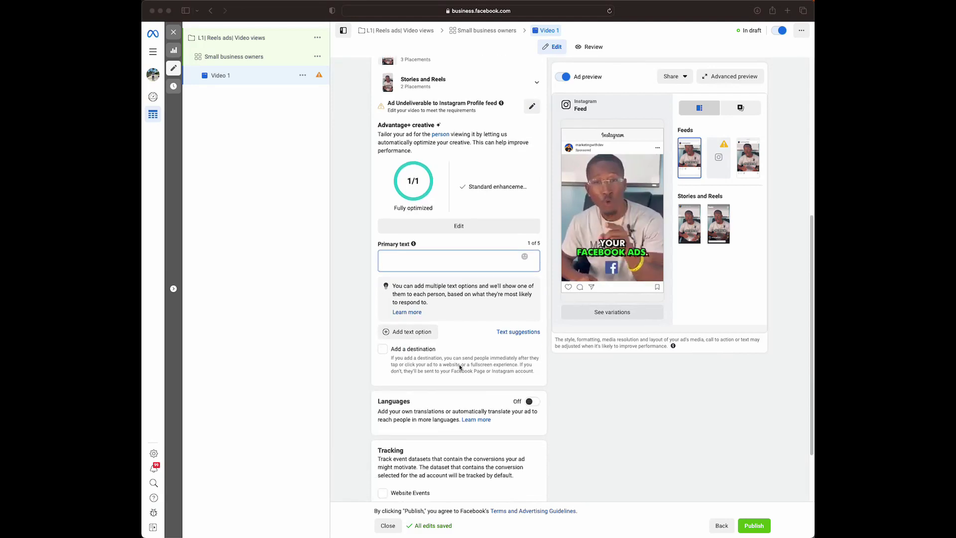
{"action": "scroll", "coordinate": [405, 264], "scroll_direction": "down", "scroll_amount": 1}
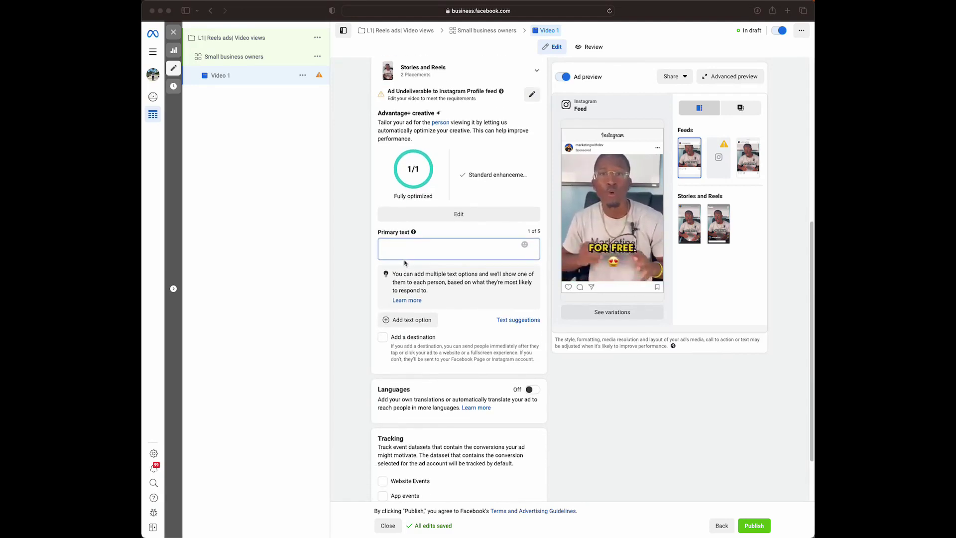
{"action": "scroll", "coordinate": [413, 264], "scroll_direction": "down", "scroll_amount": 3}
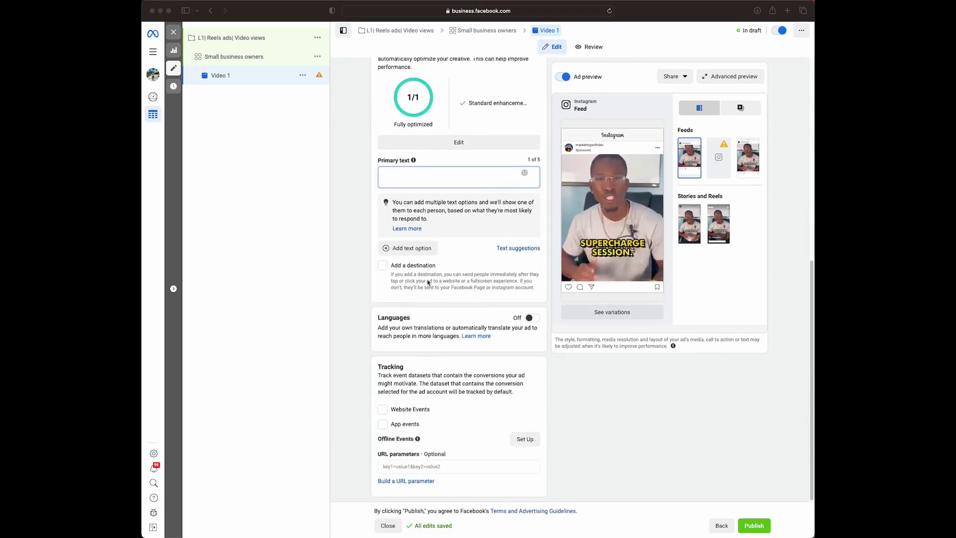
{"action": "scroll", "coordinate": [434, 309], "scroll_direction": "up", "scroll_amount": 15}
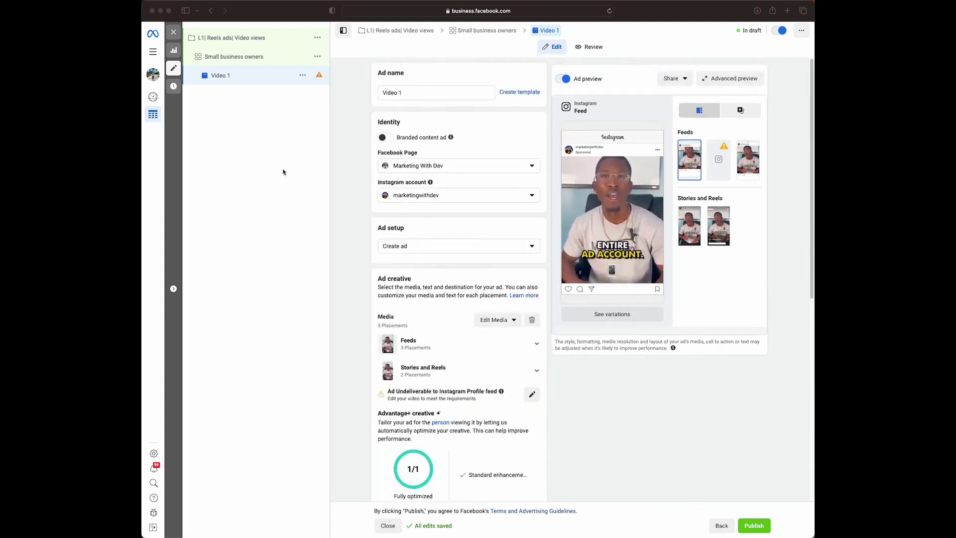
Quickly duplicate the Small business owners ad set from its actions menu
{"action": "left_click", "coordinate": [245, 59]}
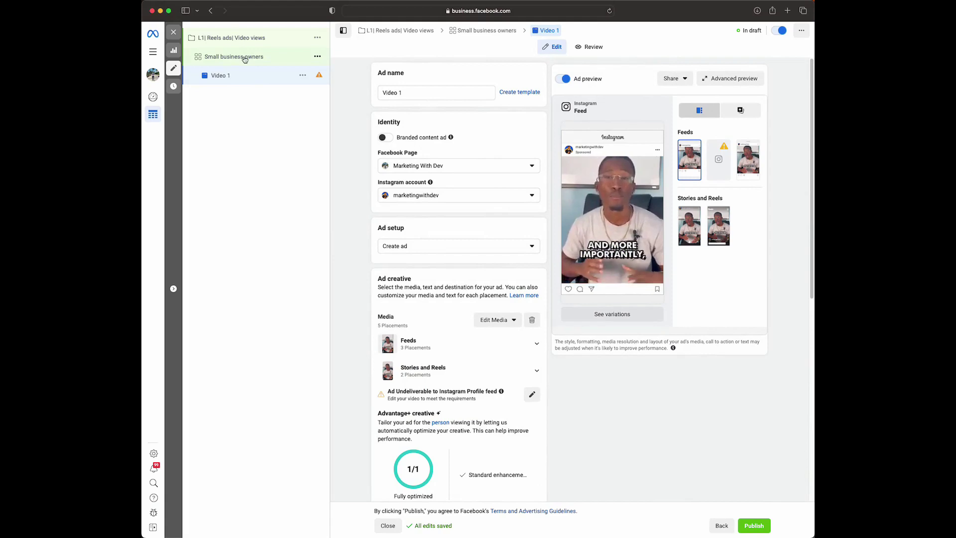
{"action": "left_click", "coordinate": [252, 58]}
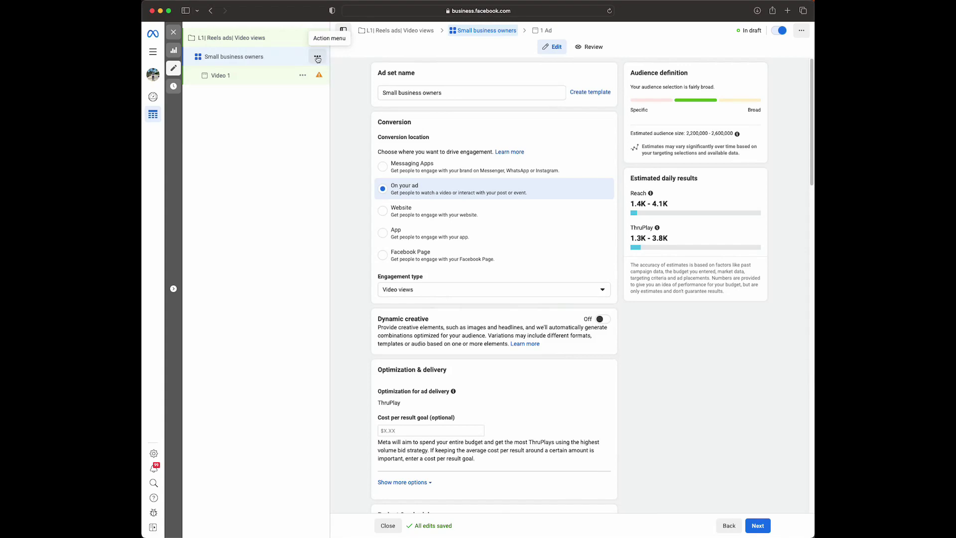
{"action": "left_click", "coordinate": [317, 58]}
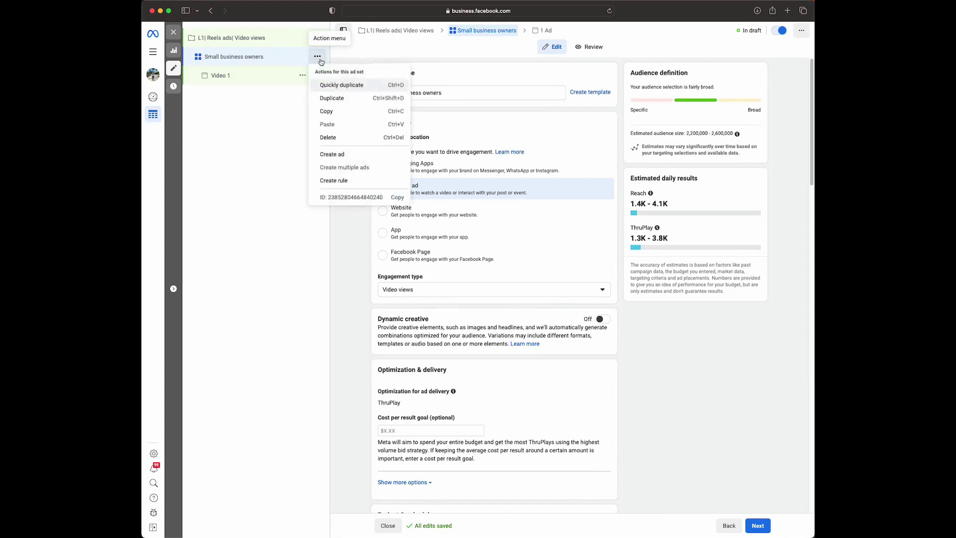
{"action": "left_click", "coordinate": [371, 86]}
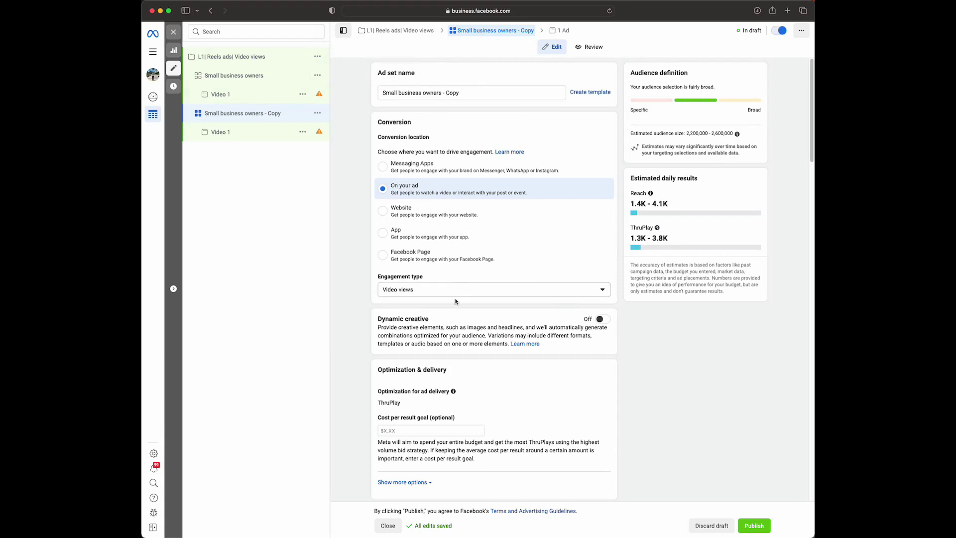
Look through the settings of the copied Small business owners ad set
{"action": "scroll", "coordinate": [457, 299], "scroll_direction": "down", "scroll_amount": 10}
{"action": "scroll", "coordinate": [460, 319], "scroll_direction": "down", "scroll_amount": 6}
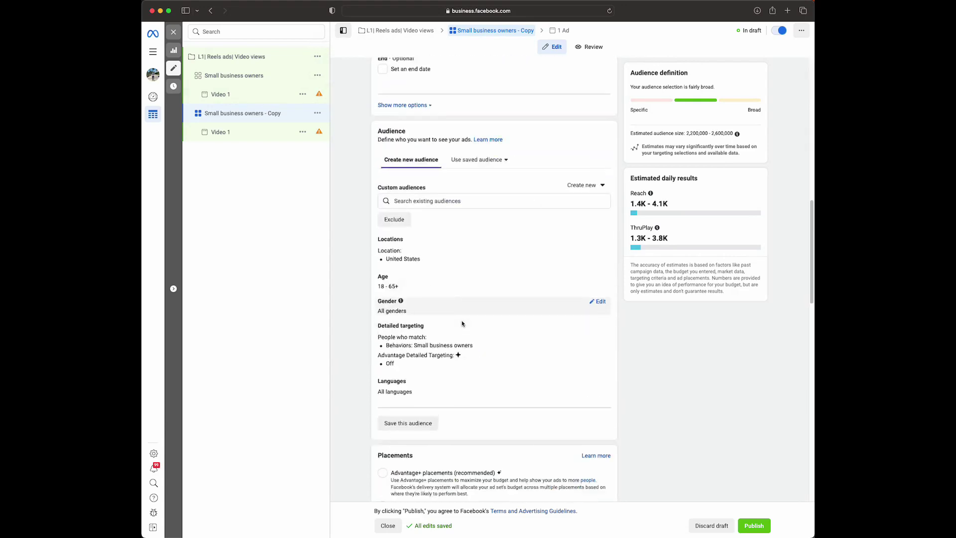
{"action": "scroll", "coordinate": [457, 317], "scroll_direction": "up", "scroll_amount": 6}
{"action": "scroll", "coordinate": [458, 318], "scroll_direction": "up", "scroll_amount": 2}
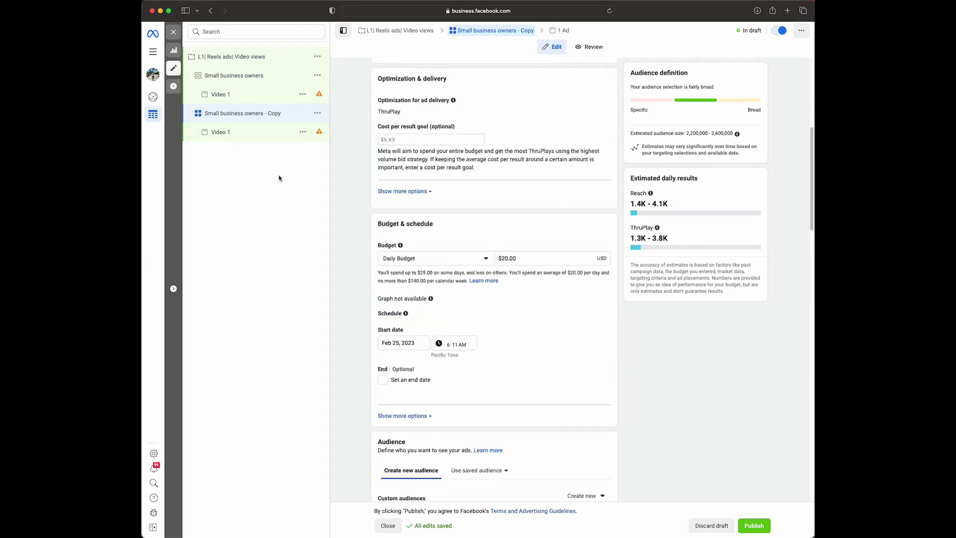
{"action": "scroll", "coordinate": [438, 273], "scroll_direction": "up", "scroll_amount": 5}
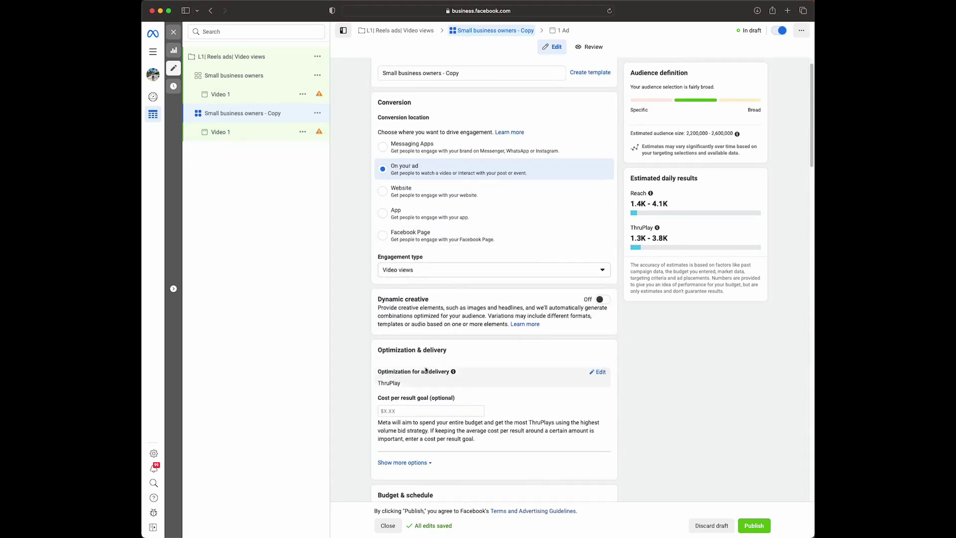
{"action": "scroll", "coordinate": [443, 398], "scroll_direction": "down", "scroll_amount": 5}
{"action": "scroll", "coordinate": [438, 448], "scroll_direction": "down", "scroll_amount": 4}
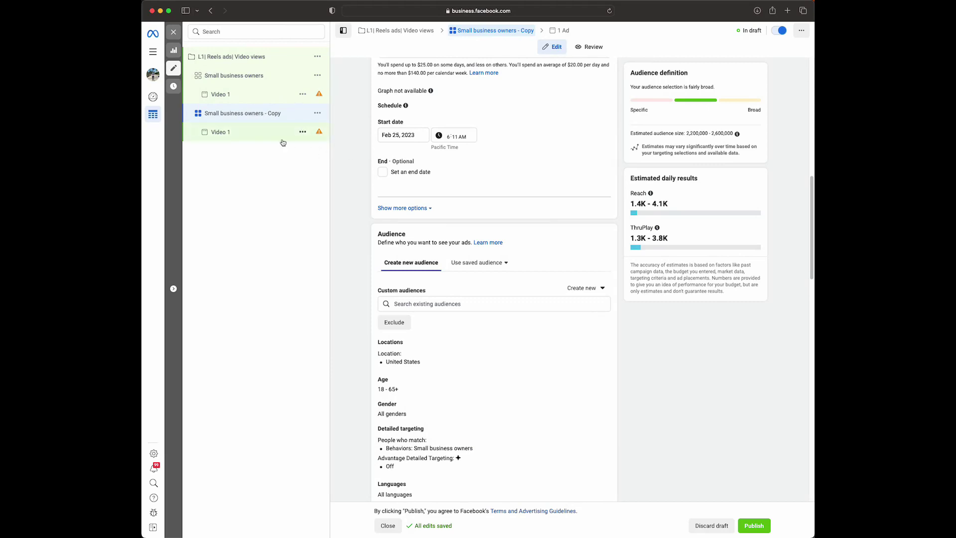
In the copy's Video 1 ad, swap the video for the first Instagram video, keeping default crops
{"action": "left_click", "coordinate": [236, 136]}
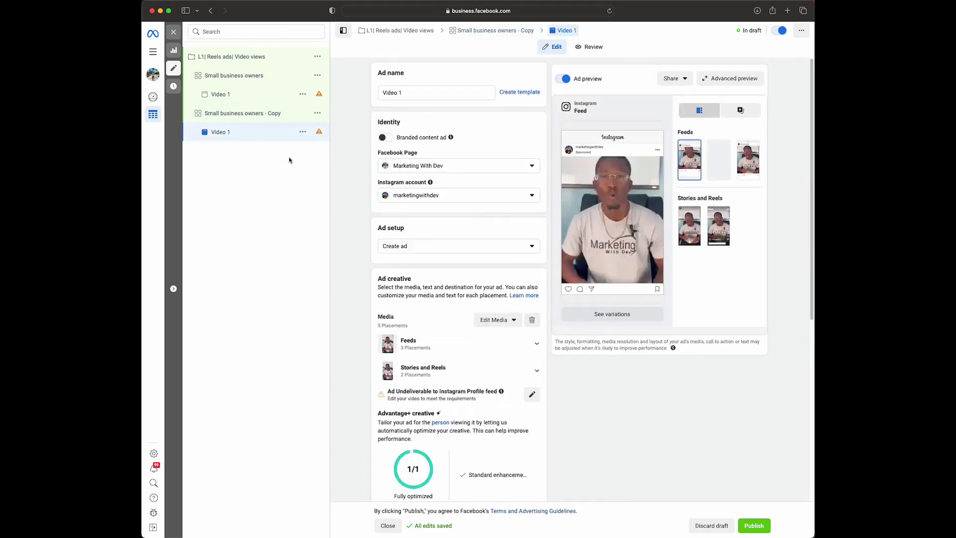
{"action": "scroll", "coordinate": [463, 266], "scroll_direction": "down", "scroll_amount": 6}
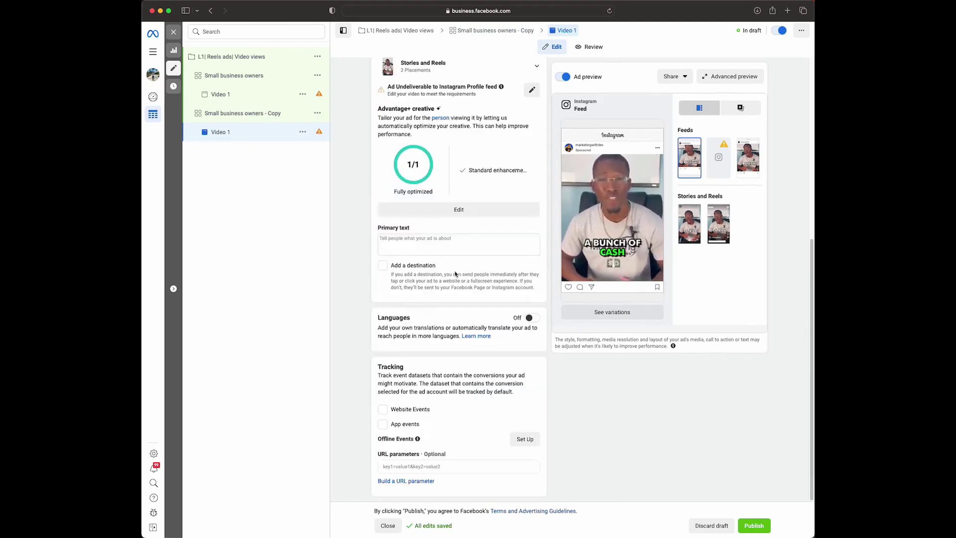
{"action": "scroll", "coordinate": [422, 290], "scroll_direction": "up", "scroll_amount": 3}
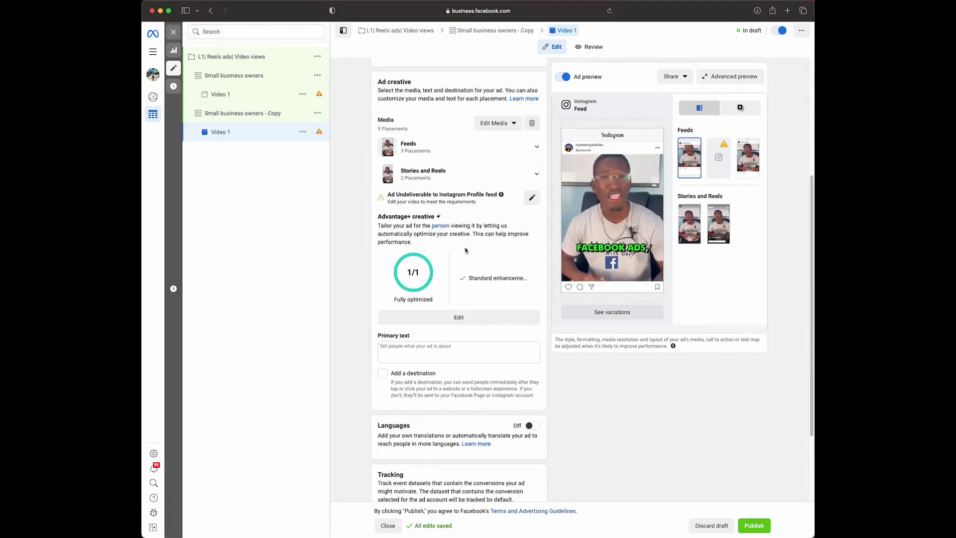
{"action": "left_click", "coordinate": [493, 126]}
{"action": "left_click", "coordinate": [487, 159]}
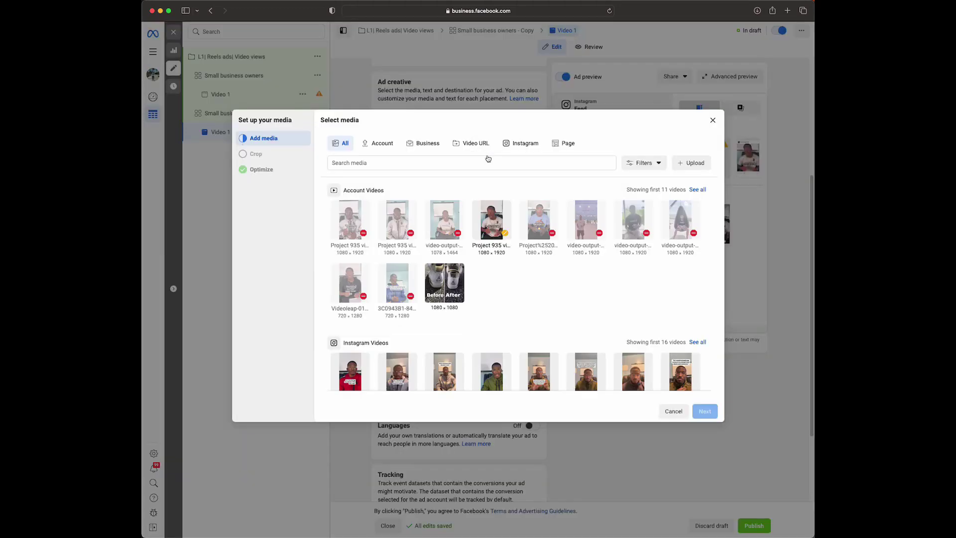
{"action": "left_click", "coordinate": [350, 374]}
{"action": "left_click", "coordinate": [704, 411]}
{"action": "left_click", "coordinate": [704, 411]}
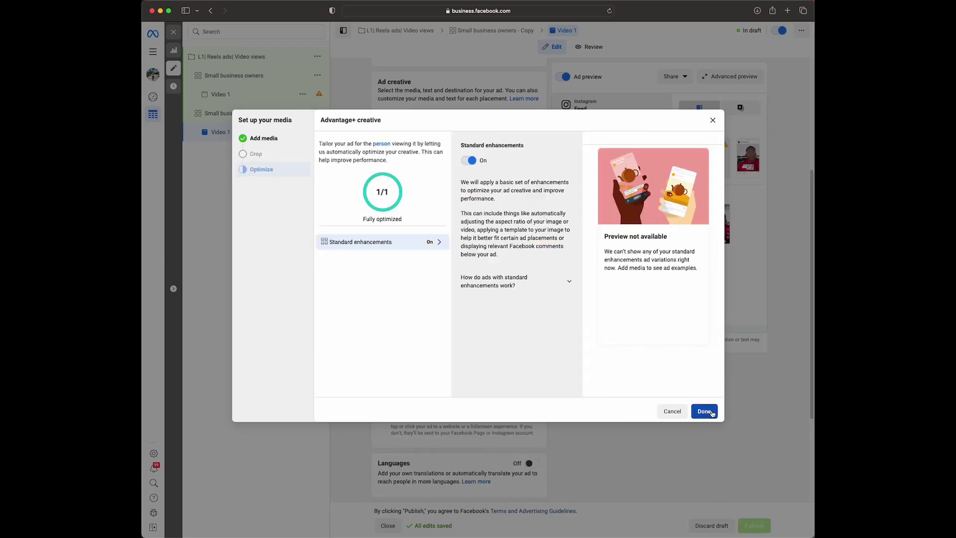
{"action": "left_click", "coordinate": [704, 411]}
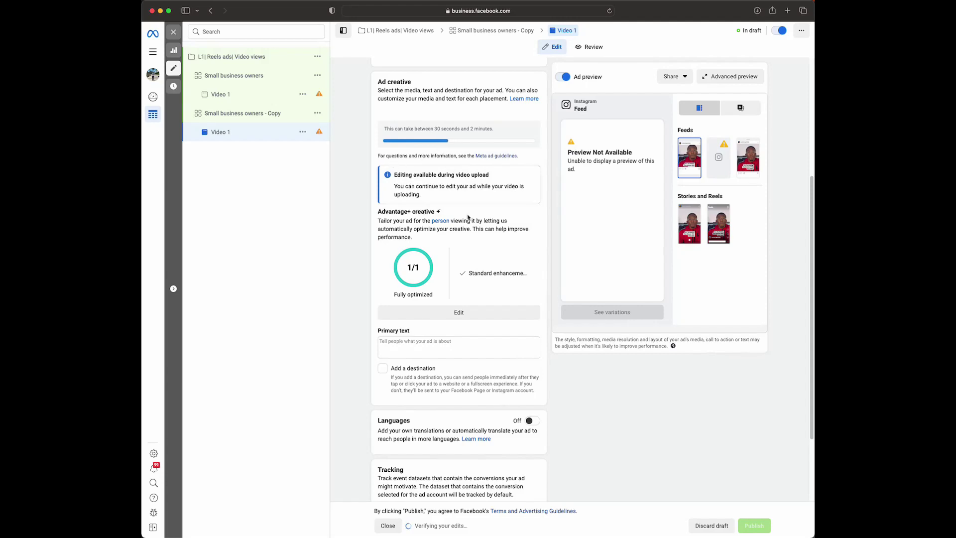
{"action": "scroll", "coordinate": [464, 245], "scroll_direction": "up", "scroll_amount": 2}
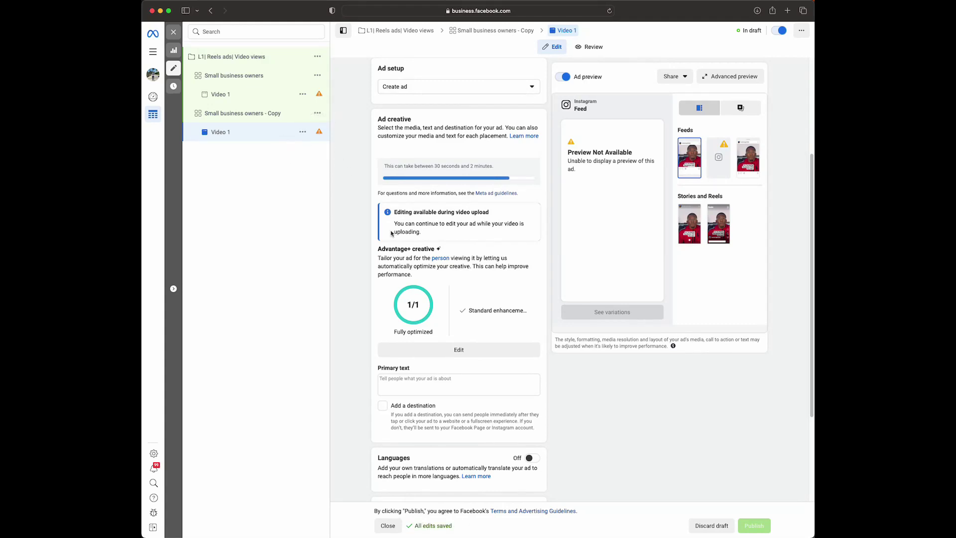
{"action": "scroll", "coordinate": [421, 149], "scroll_direction": "up", "scroll_amount": 4}
Change the copied ad's name from Video 1 to Video 2, then review the ad form
{"action": "left_click", "coordinate": [421, 92]}
{"action": "key", "text": "BackSpace"}
{"action": "key", "text": "BackSpace"}
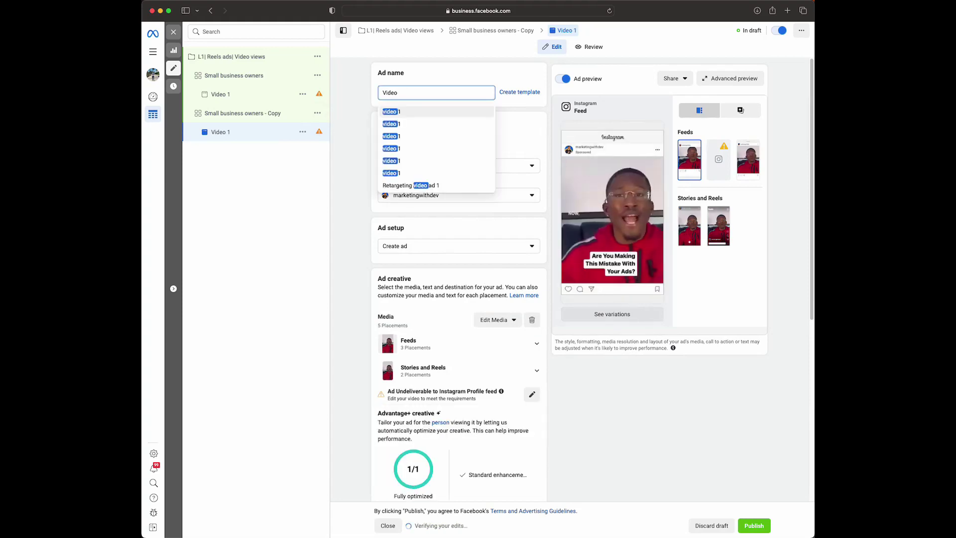
{"action": "type", "text": "2"}
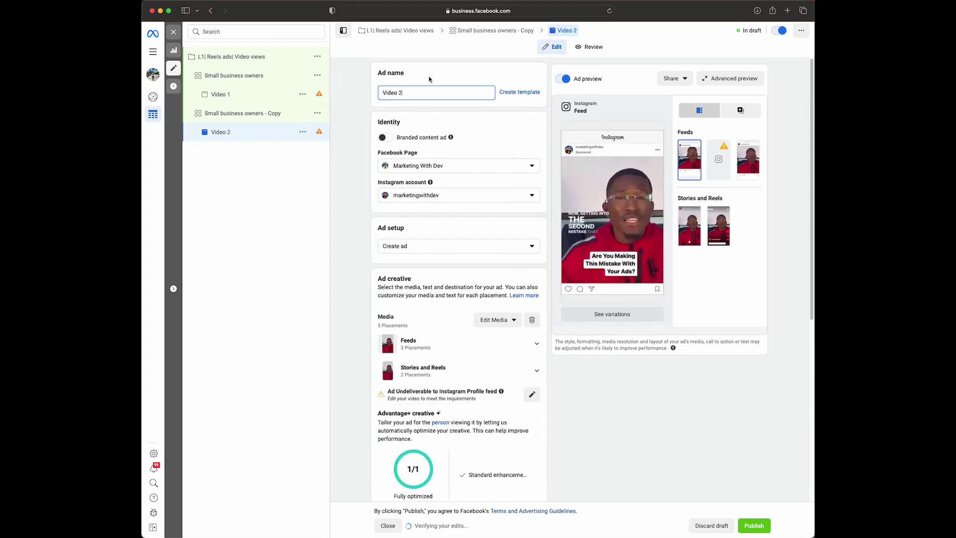
{"action": "scroll", "coordinate": [455, 129], "scroll_direction": "down", "scroll_amount": 3}
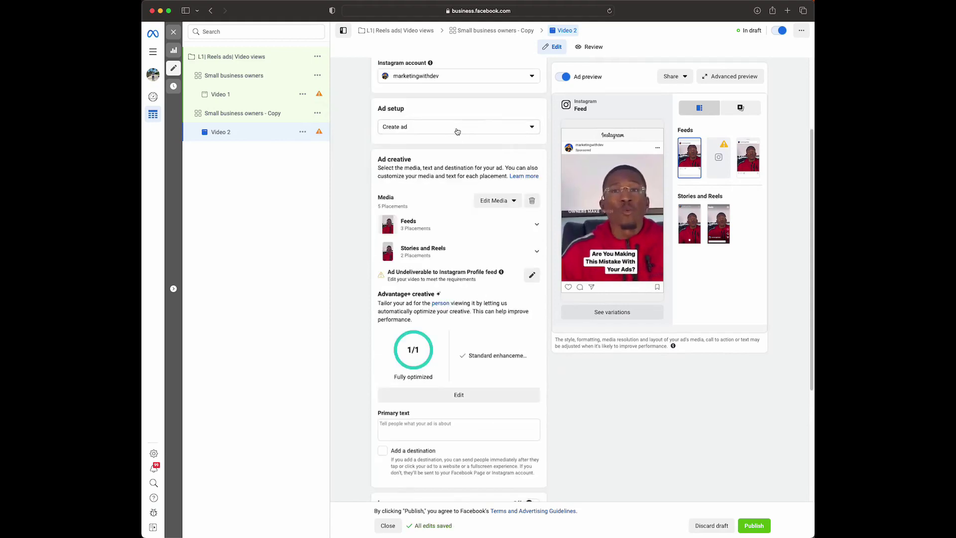
{"action": "scroll", "coordinate": [457, 131], "scroll_direction": "down", "scroll_amount": 5}
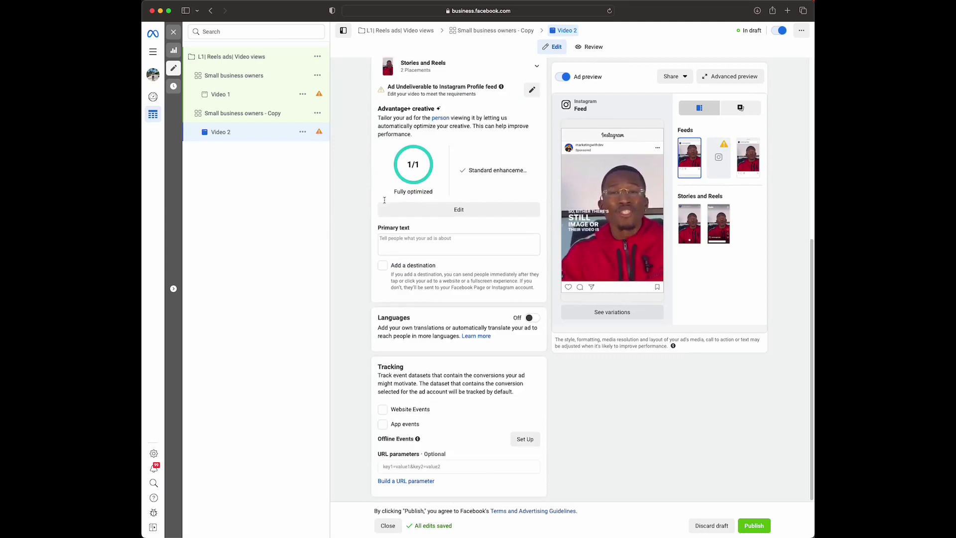
{"action": "scroll", "coordinate": [455, 420], "scroll_direction": "up", "scroll_amount": 6}
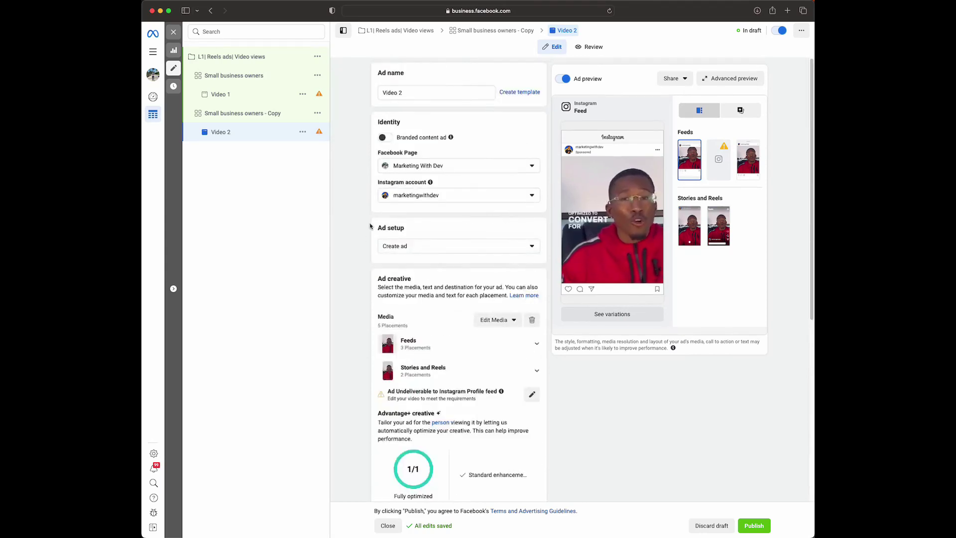
Select the L1| Reels ads| Video views campaign and close the editor to return to the Campaigns list
{"action": "left_click", "coordinate": [239, 63]}
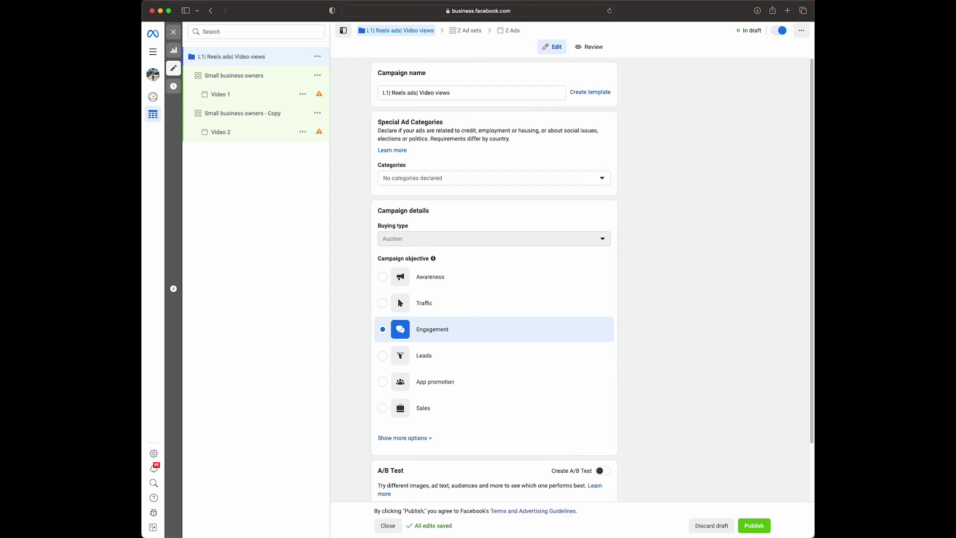
{"action": "left_click", "coordinate": [173, 31]}
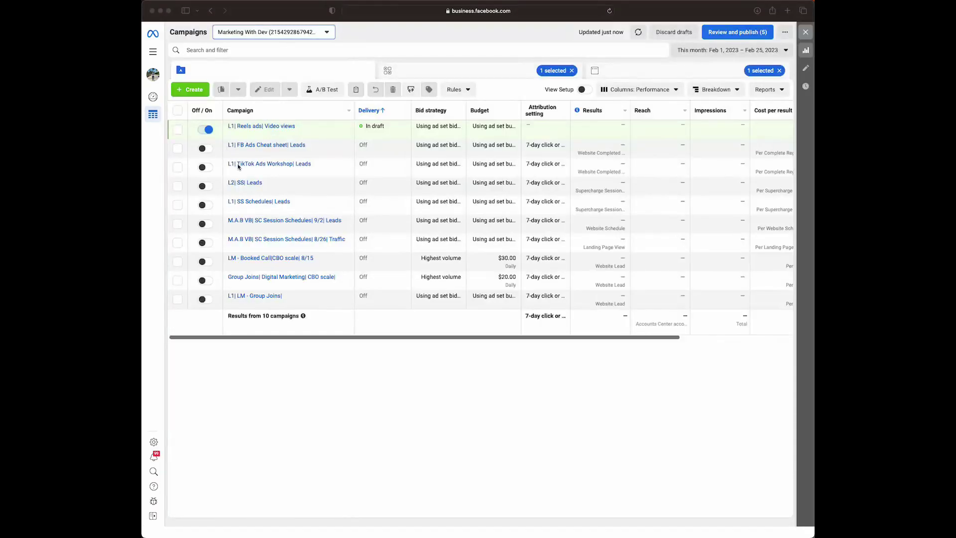
Create a new campaign draft with Sales as its objective
{"action": "left_click", "coordinate": [193, 91]}
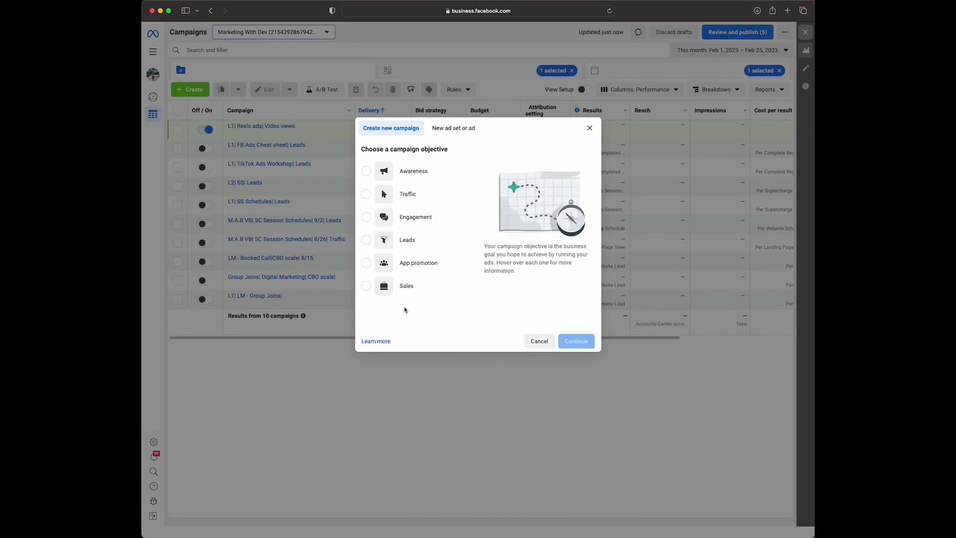
{"action": "mouse_move", "coordinate": [384, 292]}
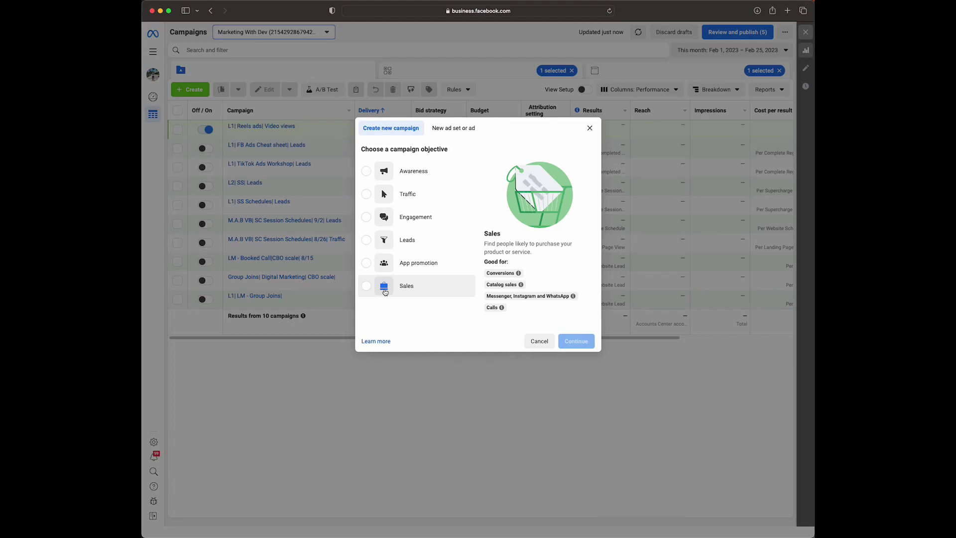
{"action": "left_click", "coordinate": [384, 293]}
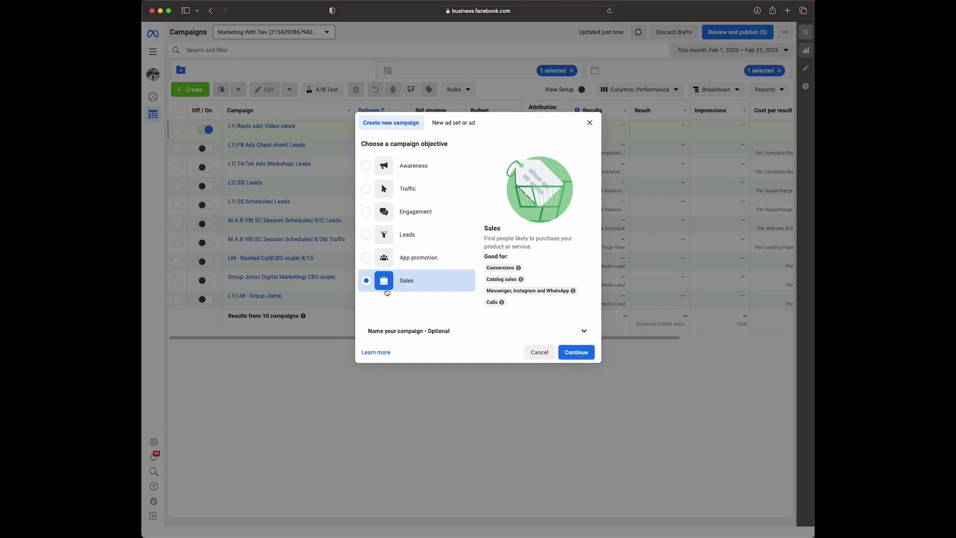
{"action": "left_click", "coordinate": [580, 353]}
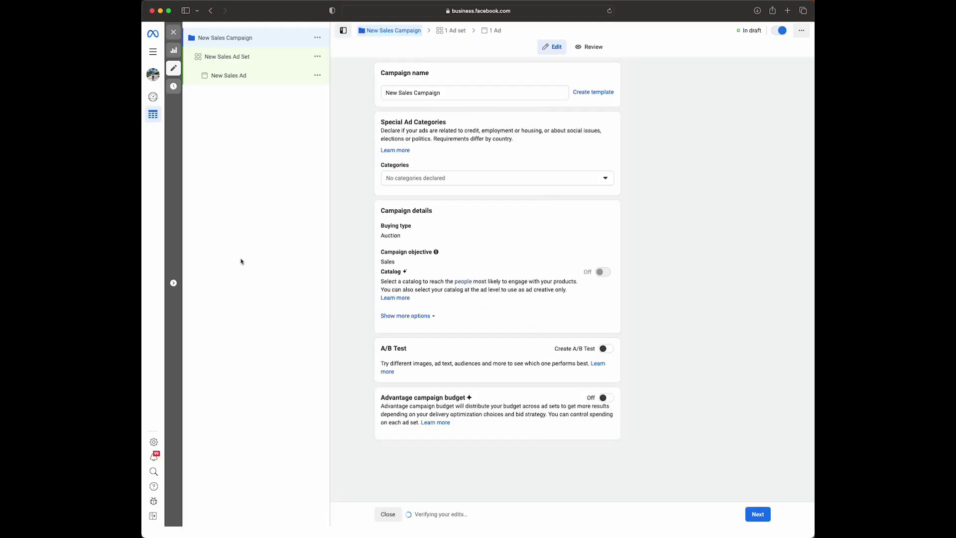
Replace the default campaign name with 'L2| Reels ad| Conversions'
{"action": "left_click_drag", "start_coordinate": [450, 95], "coordinate": [391, 94]}
{"action": "key", "text": "BackSpace"}
{"action": "key", "text": "BackSpace"}
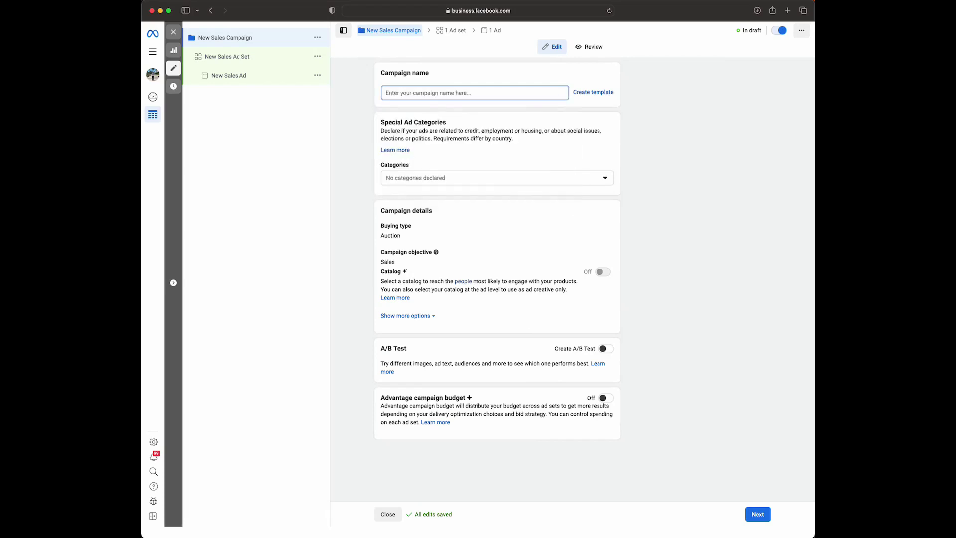
{"action": "type", "text": "L2"}
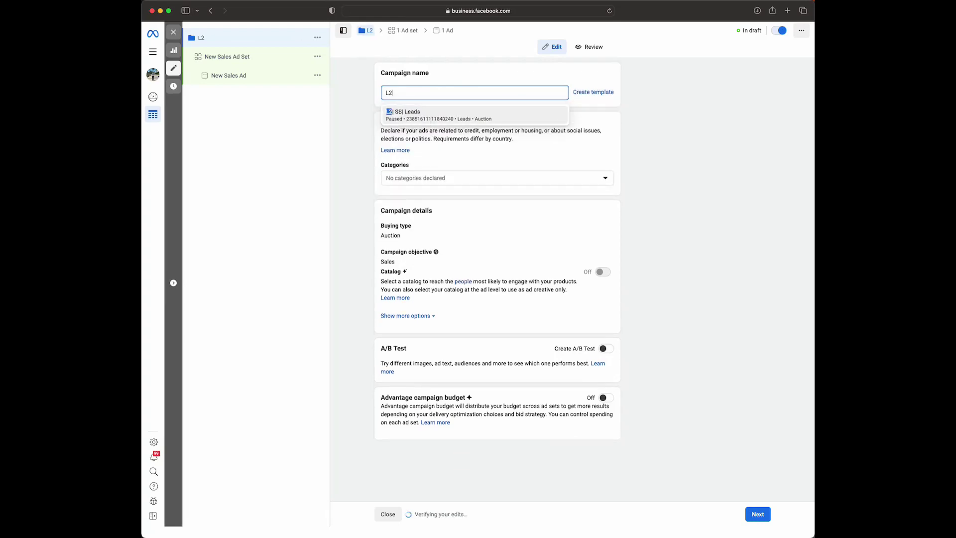
{"action": "type", "text": "| Ree"}
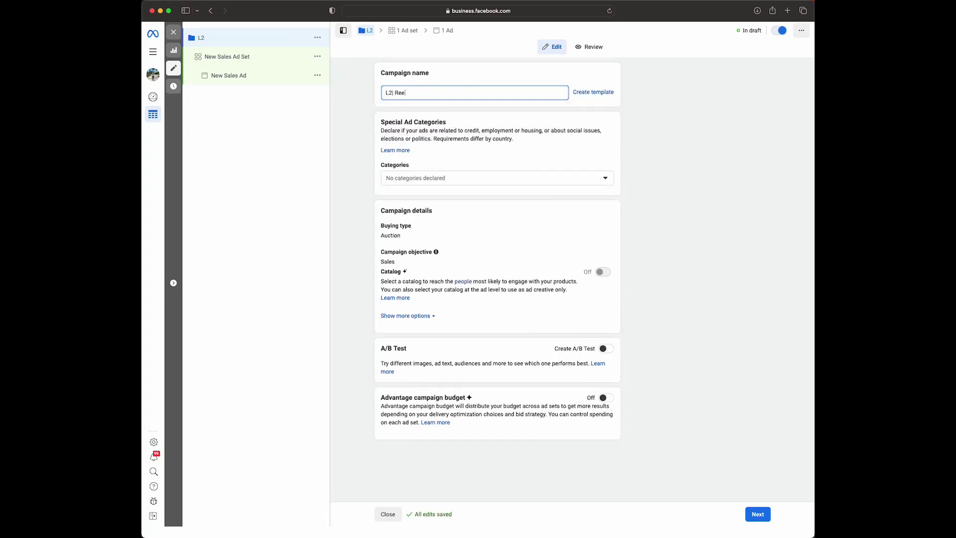
{"action": "type", "text": "ls ad| Co"}
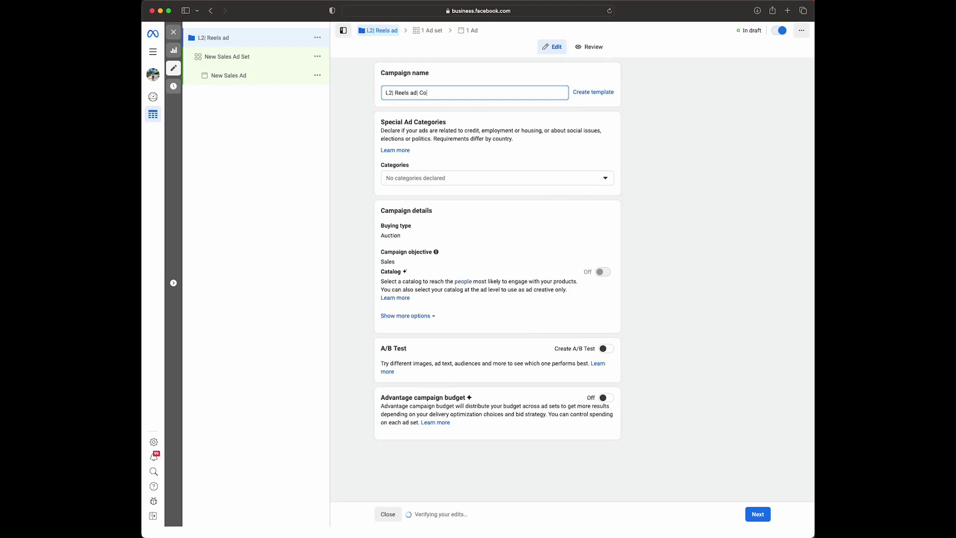
{"action": "type", "text": "nversions"}
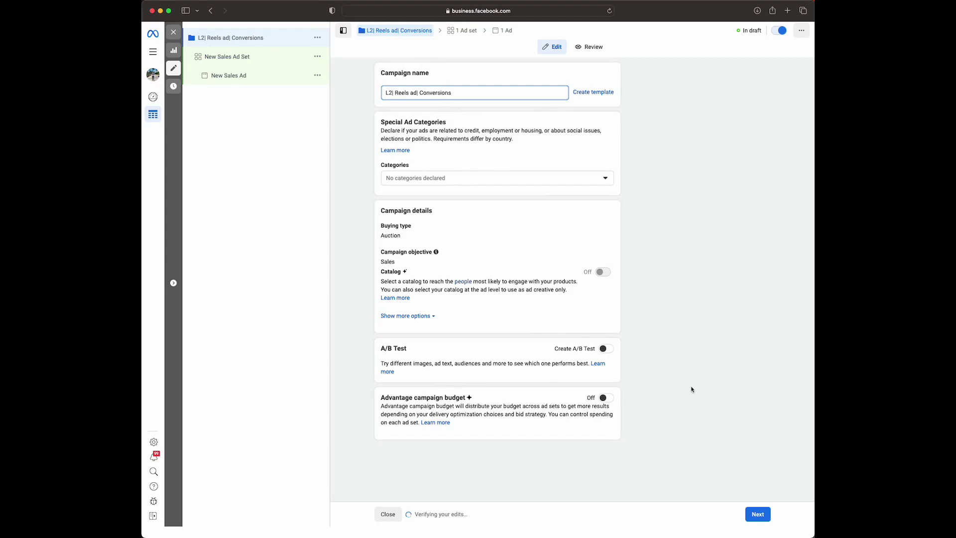
Move on to the ad set and rename it '25% or more ad viewers'
{"action": "left_click", "coordinate": [762, 515]}
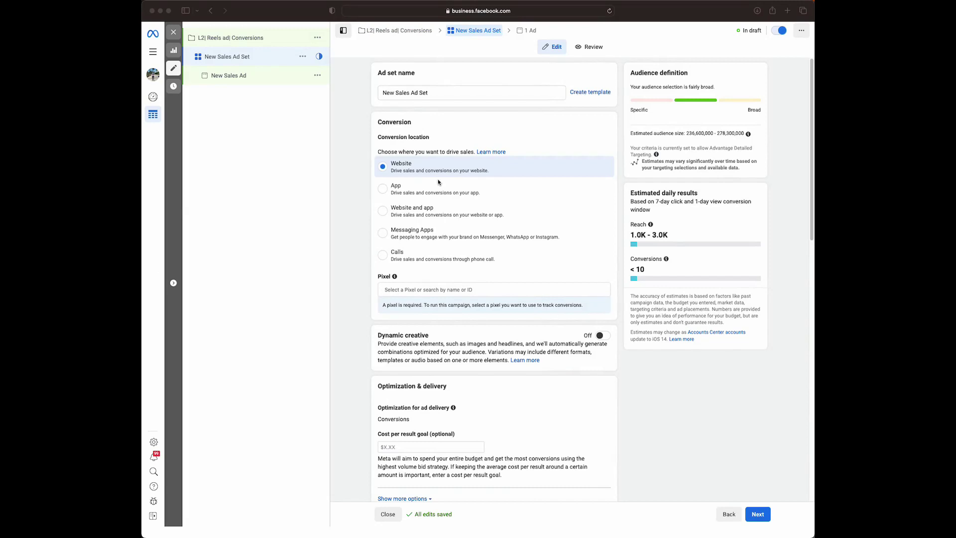
{"action": "left_click", "coordinate": [436, 94]}
{"action": "left_click_drag", "start_coordinate": [436, 93], "coordinate": [392, 90]}
{"action": "key", "text": "BackSpace"}
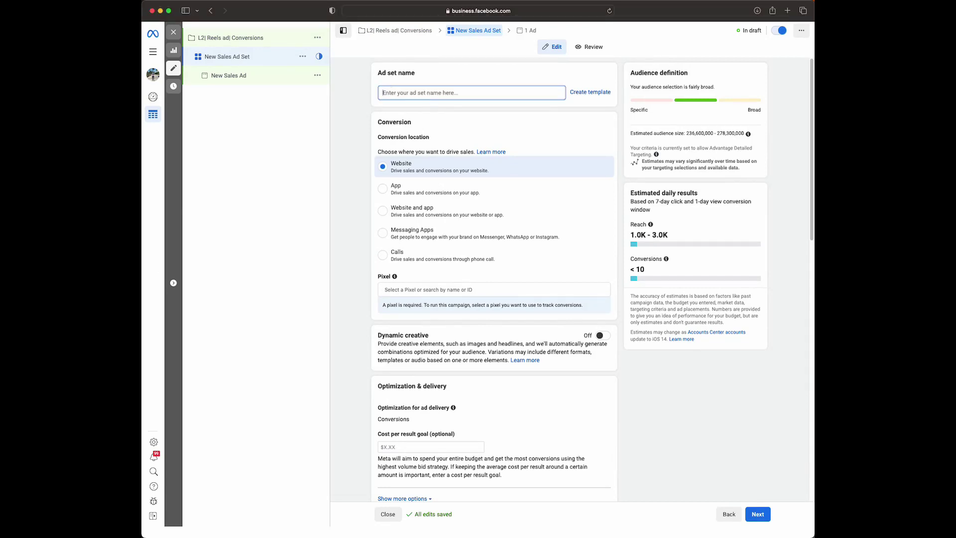
{"action": "type", "text": "25% or"}
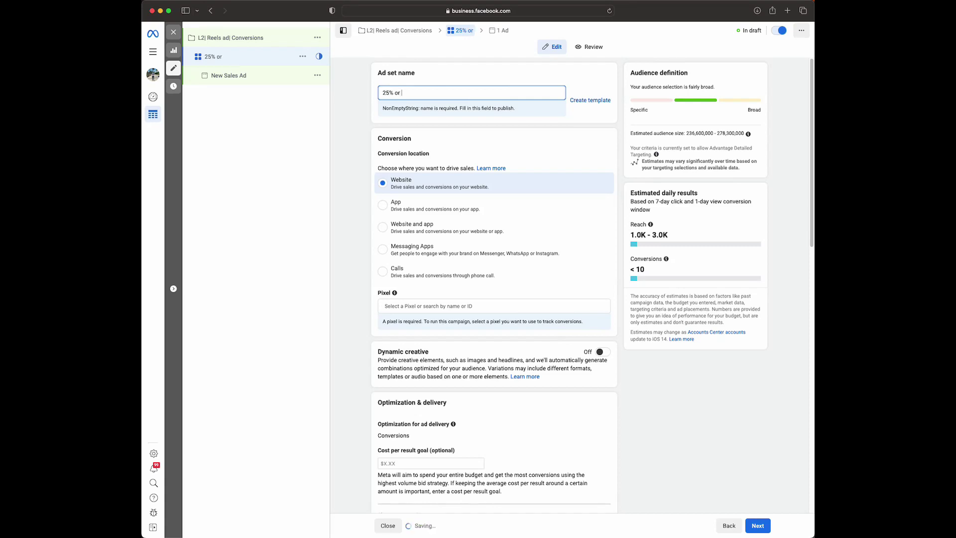
{"action": "type", "text": "more ad viewers"}
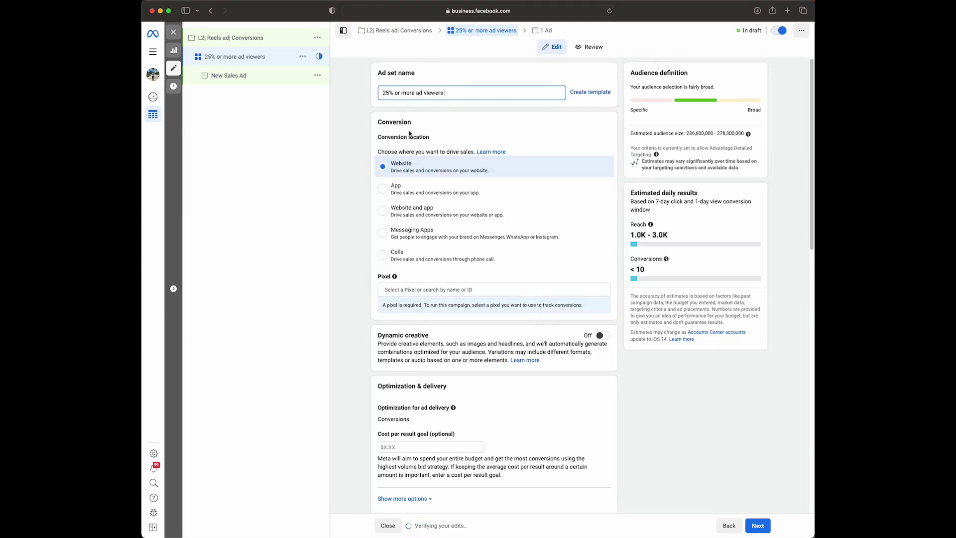
{"action": "left_click", "coordinate": [371, 103]}
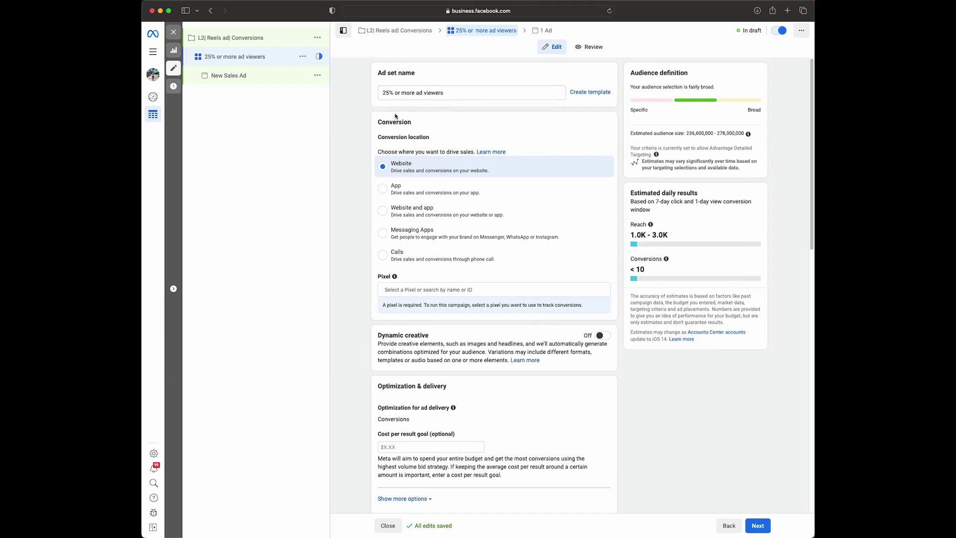
{"action": "scroll", "coordinate": [428, 127], "scroll_direction": "down", "scroll_amount": 1}
{"action": "scroll", "coordinate": [438, 137], "scroll_direction": "up", "scroll_amount": 1}
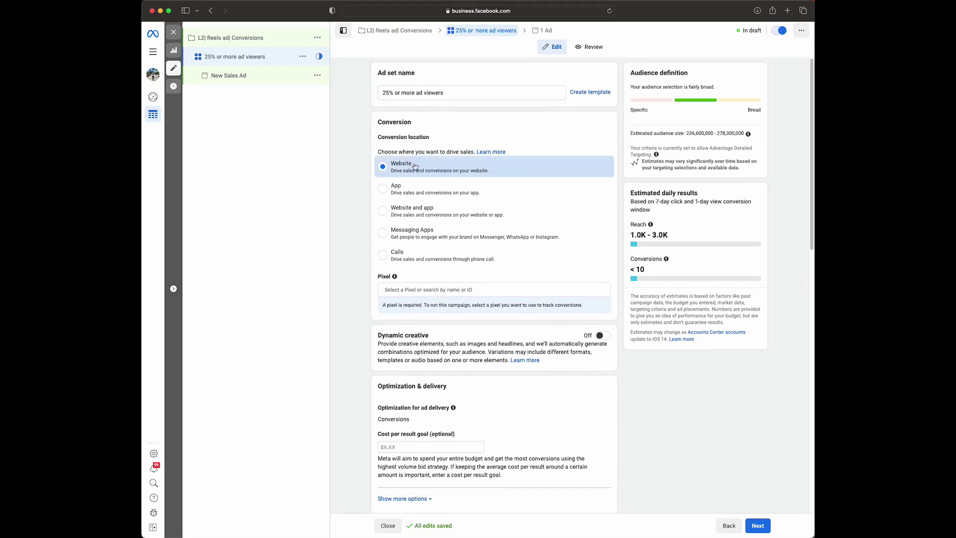
{"action": "left_click", "coordinate": [410, 290]}
Select Marketing With Dev Pixel and Supercharge Session Schedules as the conversion event
{"action": "left_click", "coordinate": [413, 303]}
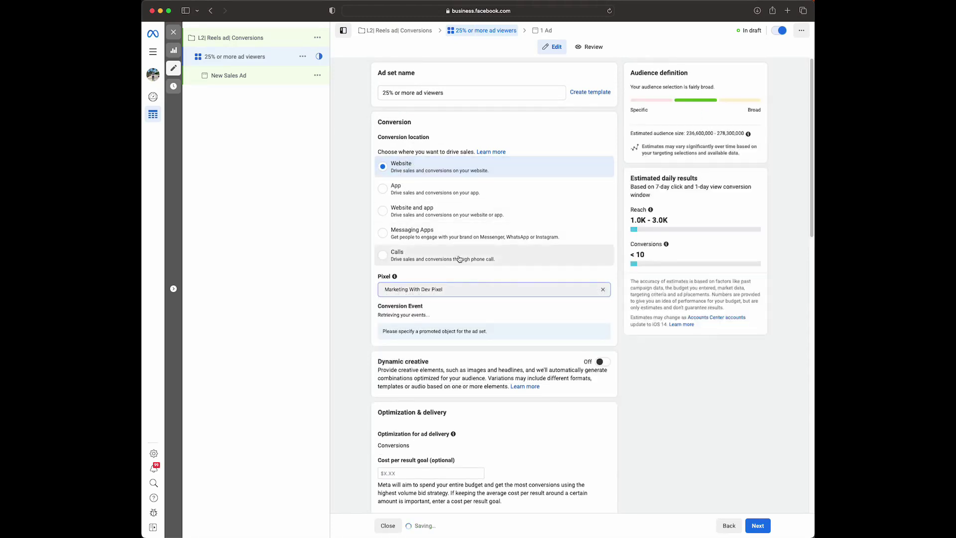
{"action": "scroll", "coordinate": [459, 255], "scroll_direction": "down", "scroll_amount": 1}
{"action": "scroll", "coordinate": [459, 255], "scroll_direction": "down", "scroll_amount": 1}
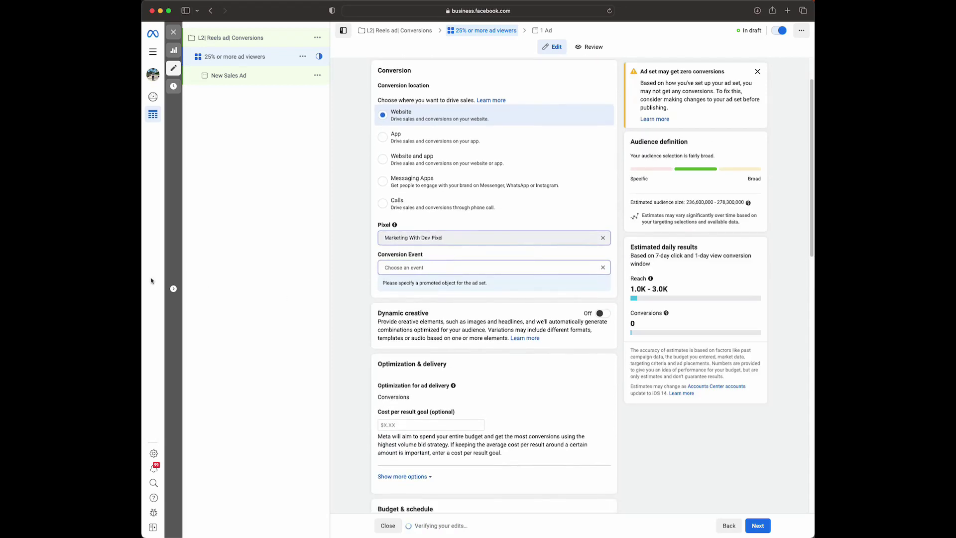
{"action": "left_click", "coordinate": [418, 267]}
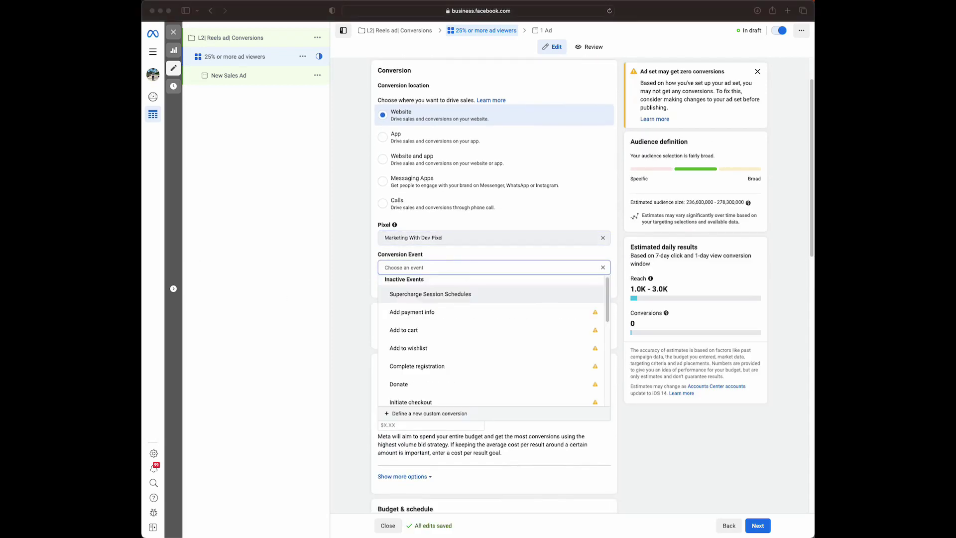
{"action": "left_click", "coordinate": [431, 295]}
{"action": "scroll", "coordinate": [498, 279], "scroll_direction": "down", "scroll_amount": 5}
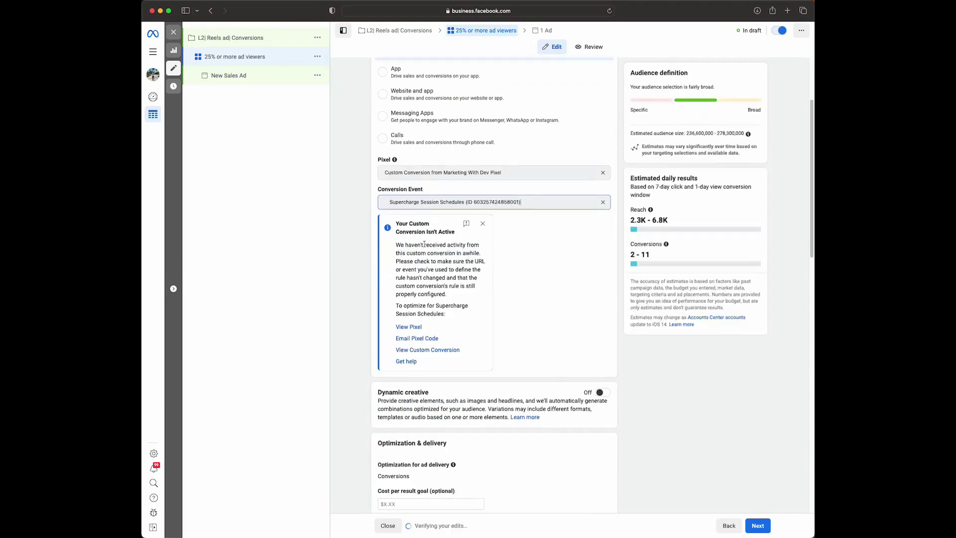
{"action": "scroll", "coordinate": [539, 271], "scroll_direction": "down", "scroll_amount": 5}
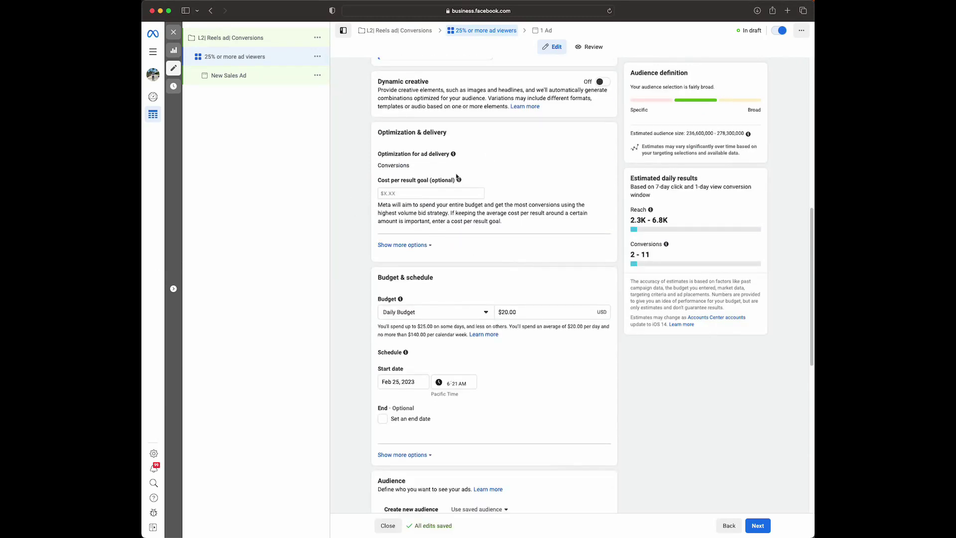
{"action": "scroll", "coordinate": [478, 205], "scroll_direction": "down", "scroll_amount": 1}
{"action": "scroll", "coordinate": [478, 204], "scroll_direction": "down", "scroll_amount": 3}
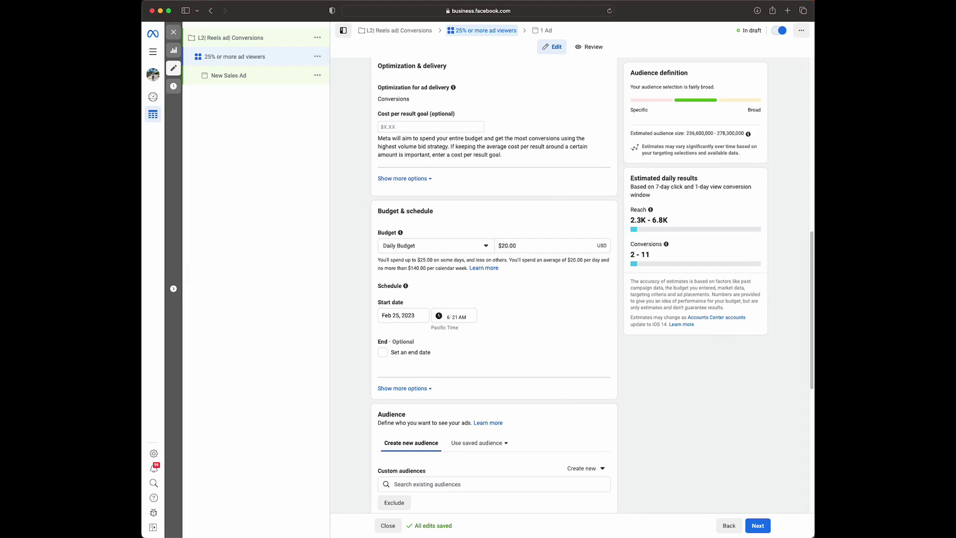
Add the four Video 1 viewer custom audiences (25%, 50%, 75%, 95%)
{"action": "scroll", "coordinate": [557, 290], "scroll_direction": "down", "scroll_amount": 5}
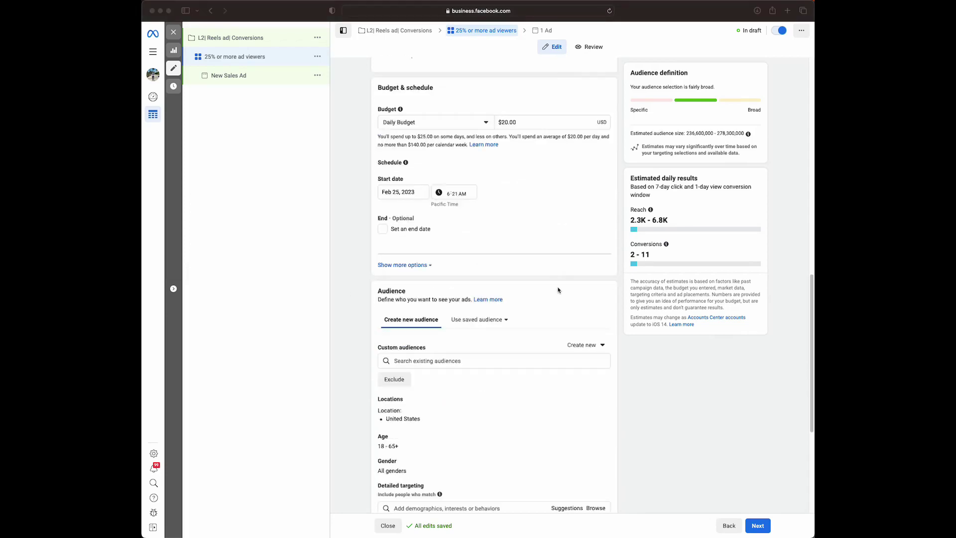
{"action": "scroll", "coordinate": [557, 289], "scroll_direction": "down", "scroll_amount": 2}
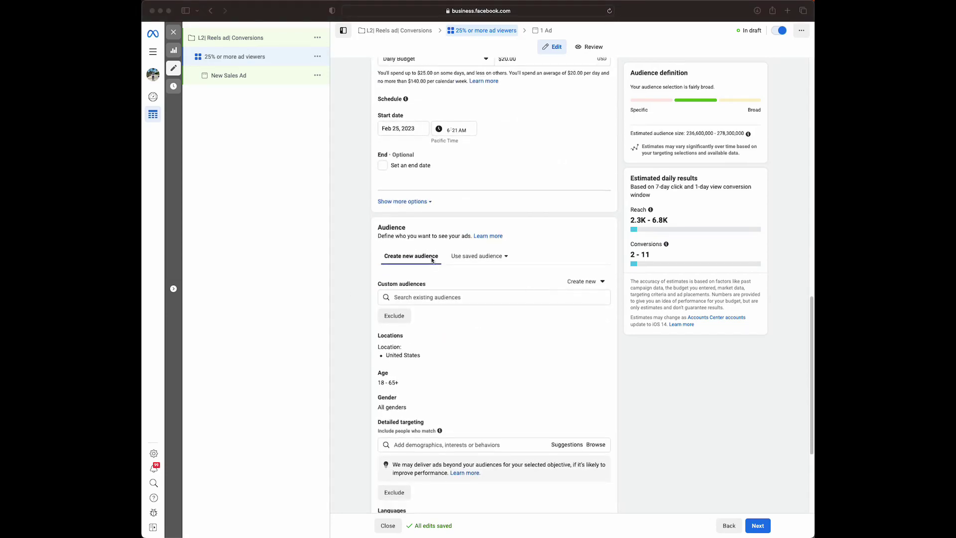
{"action": "scroll", "coordinate": [493, 269], "scroll_direction": "down", "scroll_amount": 1}
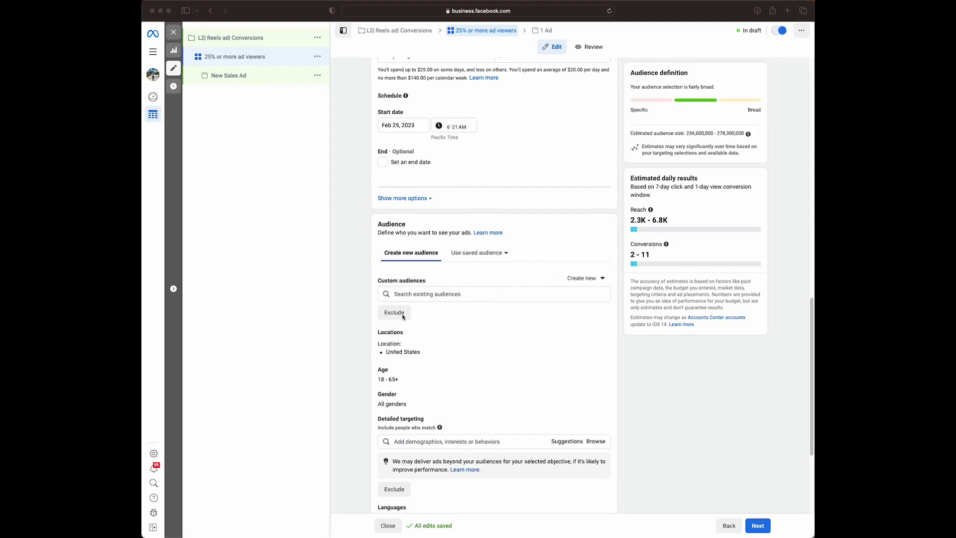
{"action": "left_click", "coordinate": [417, 296]}
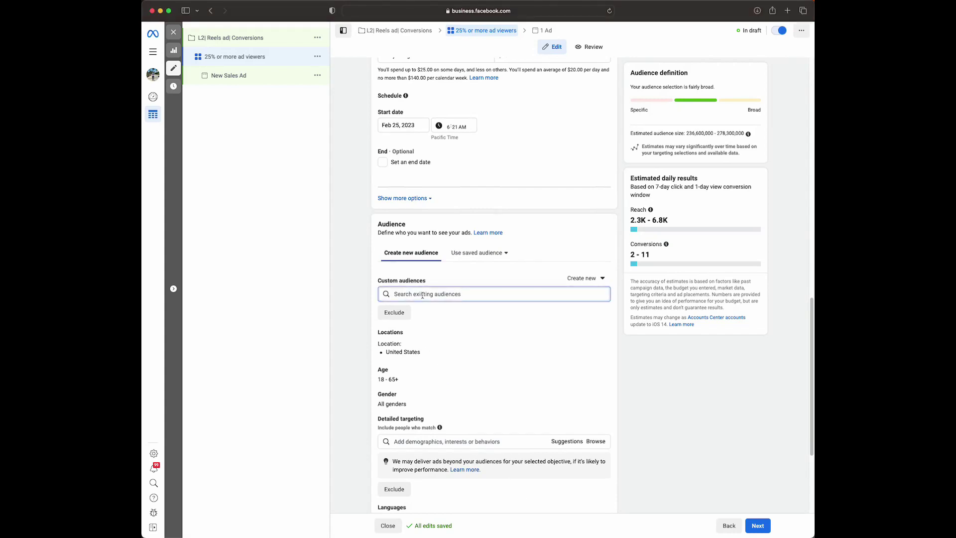
{"action": "left_click", "coordinate": [423, 296]}
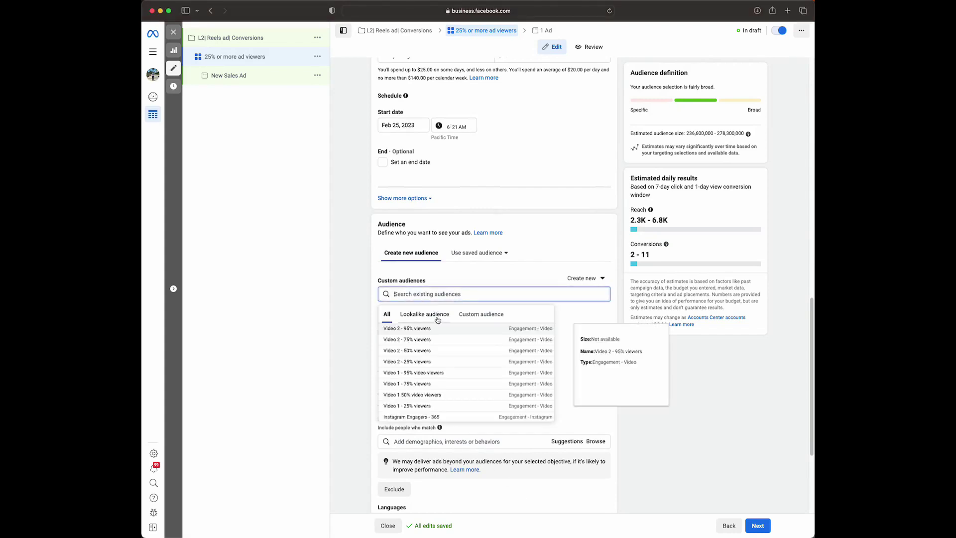
{"action": "left_click", "coordinate": [420, 406]}
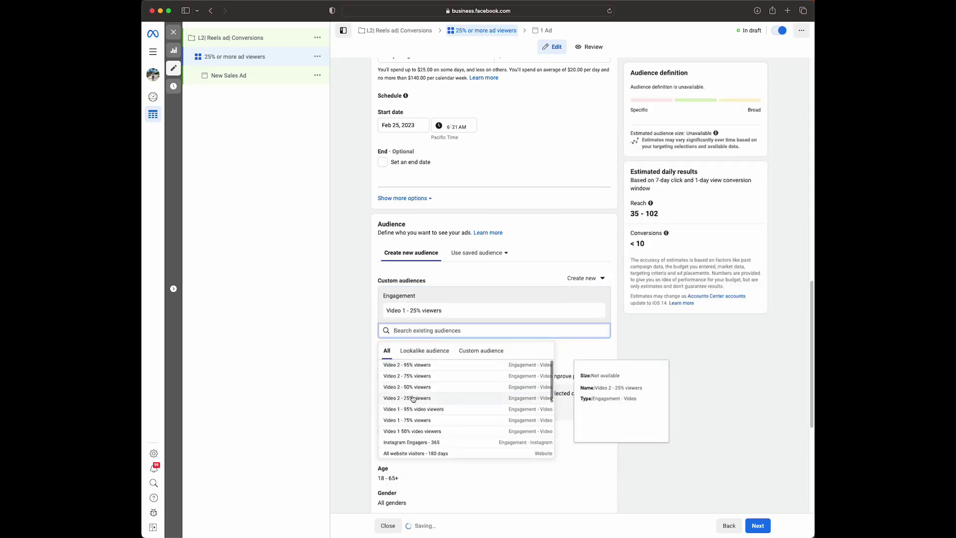
{"action": "left_click", "coordinate": [408, 431]}
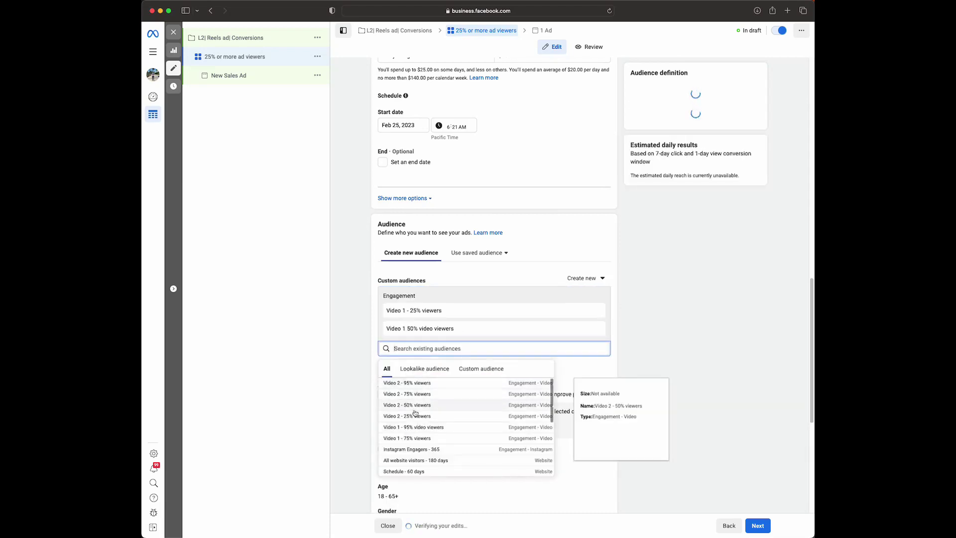
{"action": "left_click", "coordinate": [413, 438]}
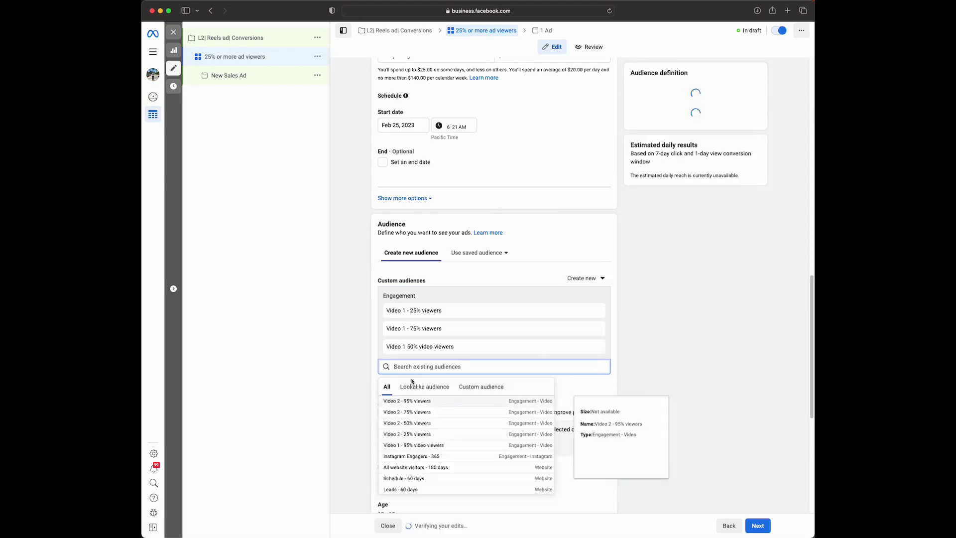
{"action": "left_click", "coordinate": [418, 448]}
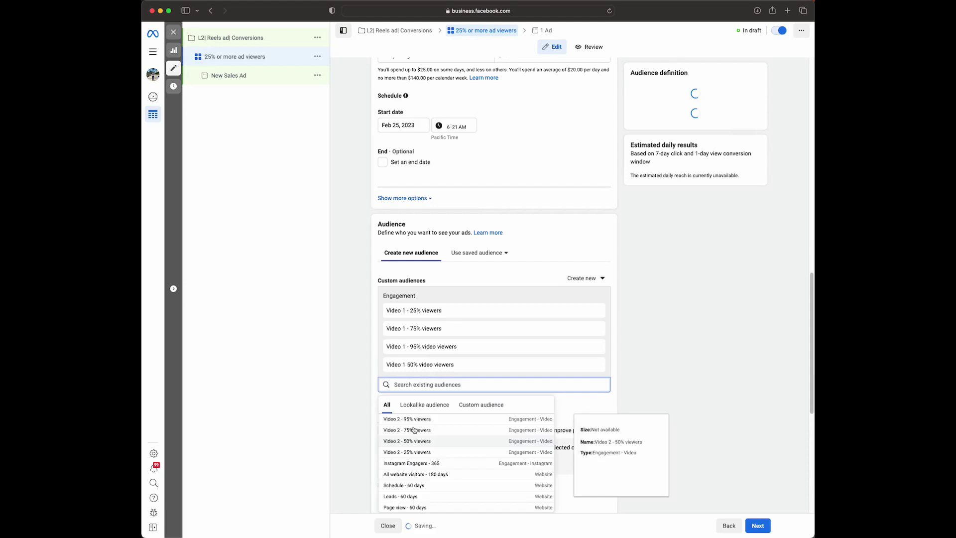
Add the four Video 2 viewer custom audiences (25%, 50%, 75%, 95%)
{"action": "left_click", "coordinate": [416, 453]}
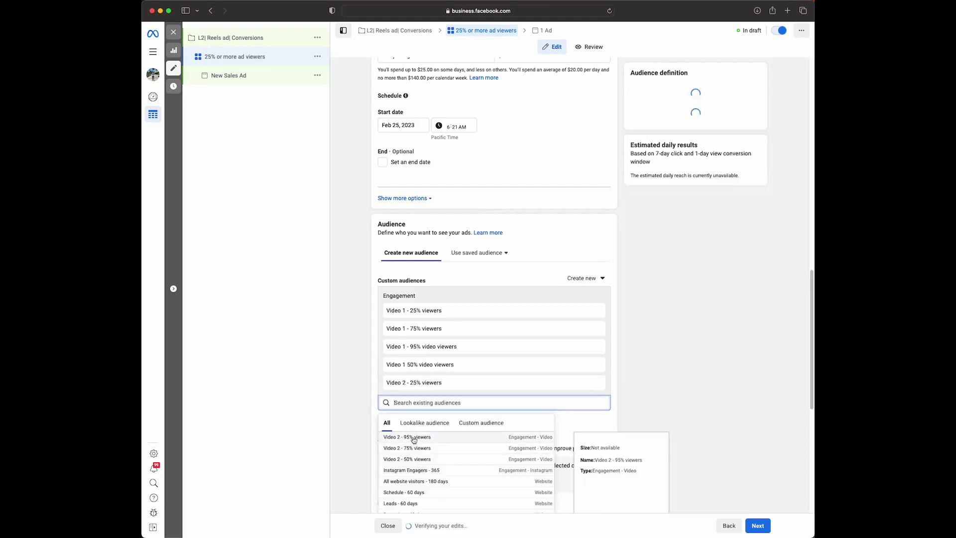
{"action": "left_click", "coordinate": [416, 458]}
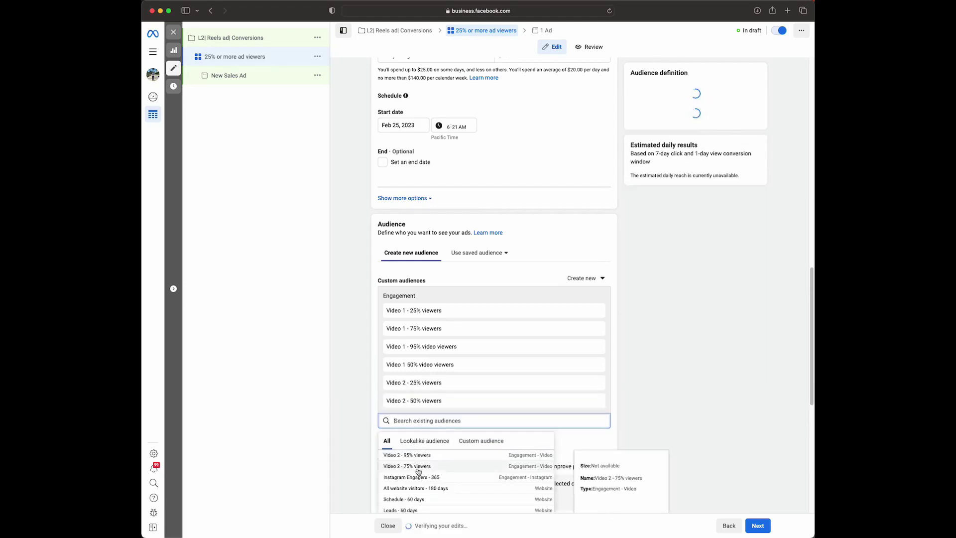
{"action": "left_click", "coordinate": [418, 468]}
{"action": "left_click", "coordinate": [419, 472]}
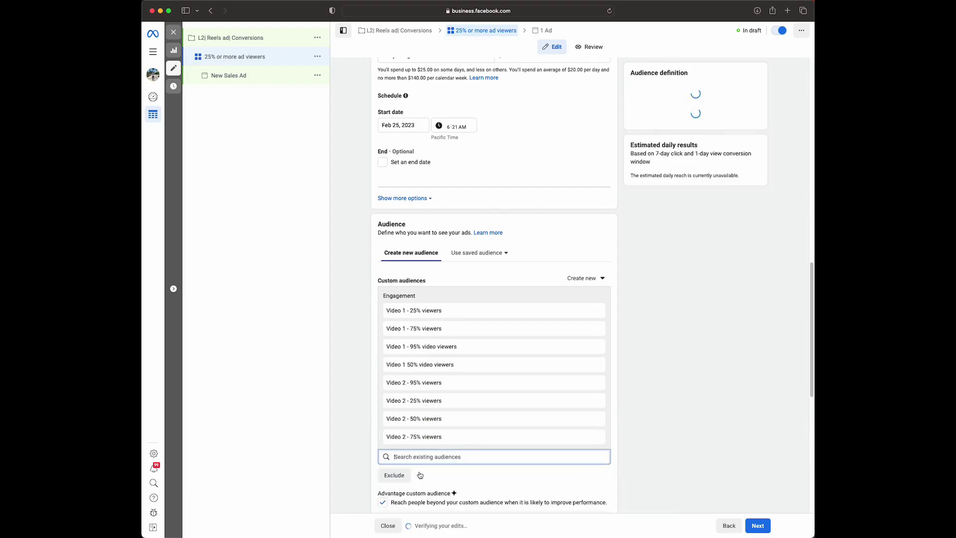
{"action": "scroll", "coordinate": [352, 245], "scroll_direction": "down", "scroll_amount": 2}
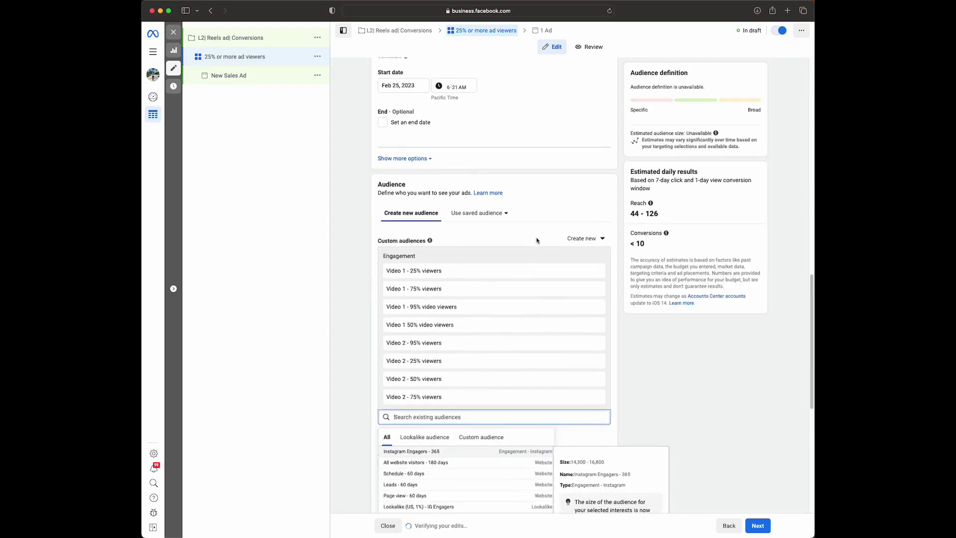
{"action": "left_click", "coordinate": [352, 246]}
{"action": "scroll", "coordinate": [487, 198], "scroll_direction": "down", "scroll_amount": 2}
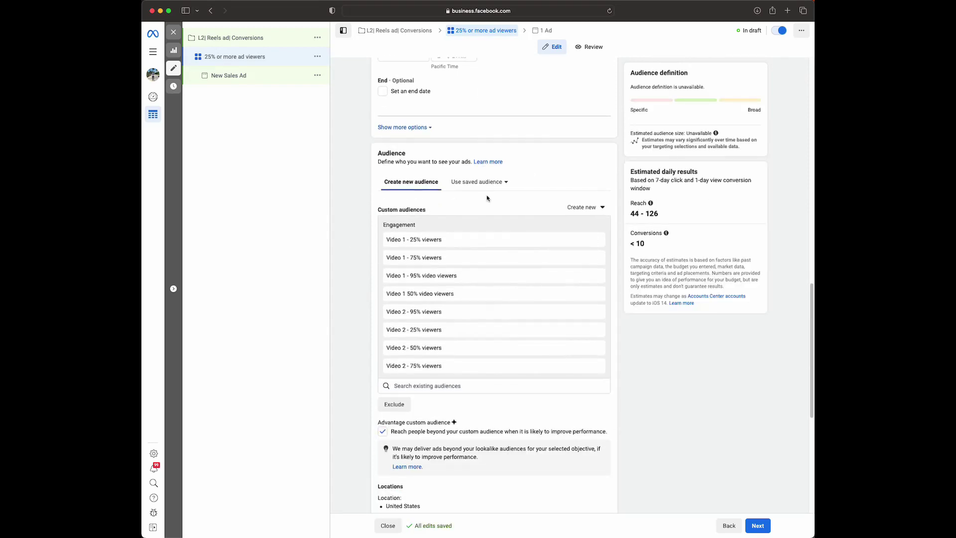
{"action": "scroll", "coordinate": [487, 198], "scroll_direction": "down", "scroll_amount": 1}
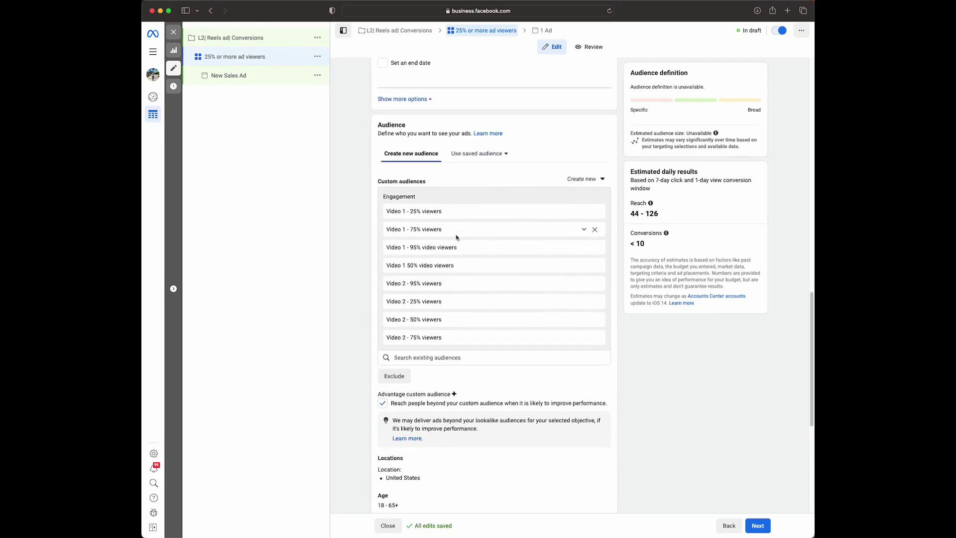
{"action": "scroll", "coordinate": [437, 264], "scroll_direction": "down", "scroll_amount": 1}
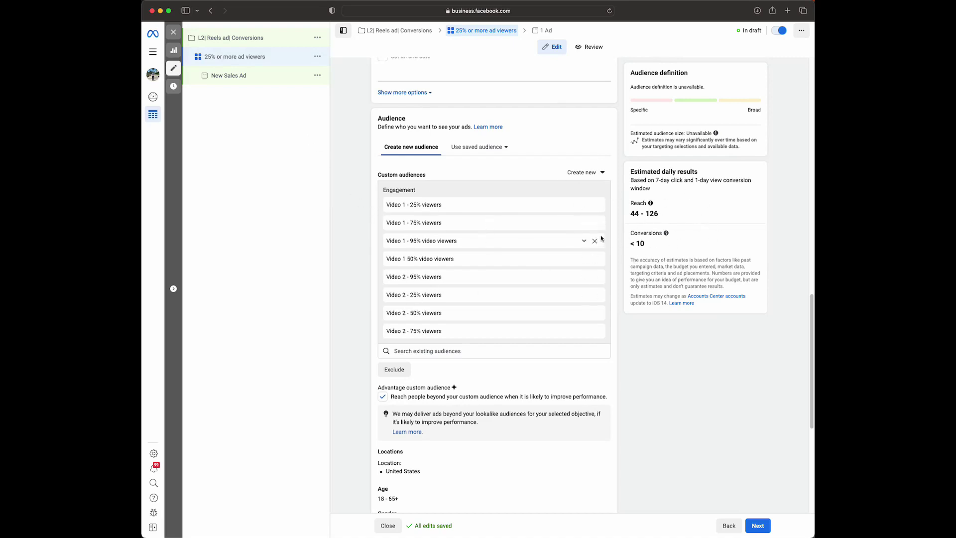
{"action": "scroll", "coordinate": [624, 225], "scroll_direction": "down", "scroll_amount": 1}
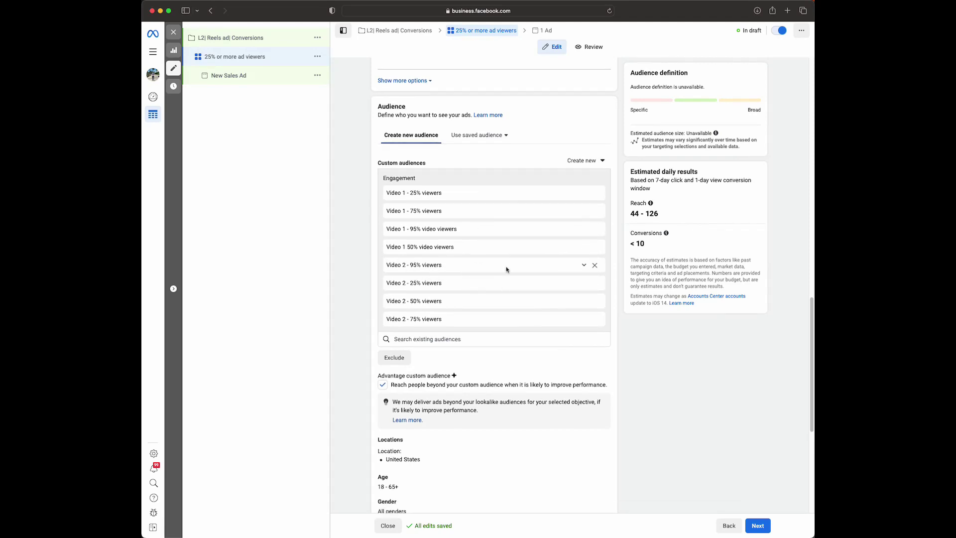
{"action": "scroll", "coordinate": [506, 268], "scroll_direction": "down", "scroll_amount": 5}
{"action": "scroll", "coordinate": [506, 267], "scroll_direction": "down", "scroll_amount": 3}
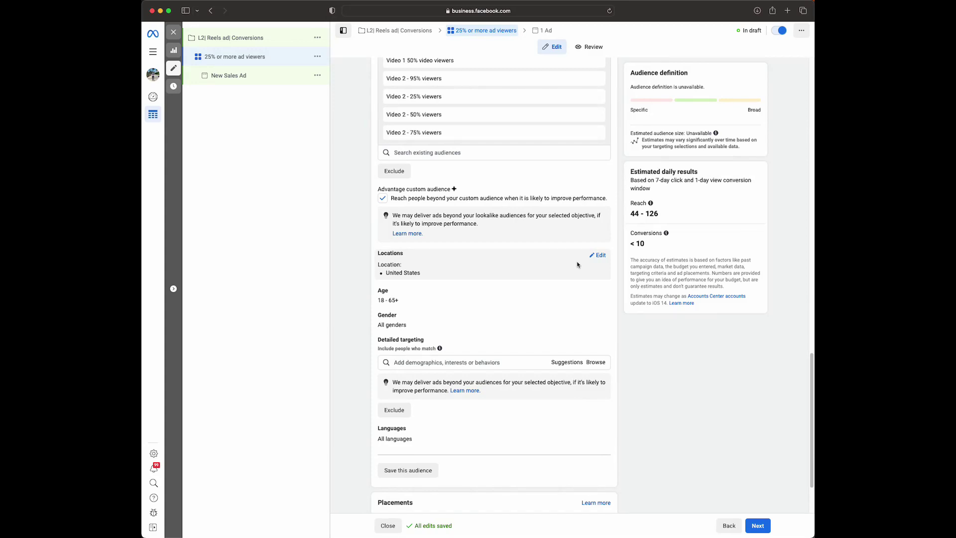
{"action": "scroll", "coordinate": [577, 264], "scroll_direction": "down", "scroll_amount": 1}
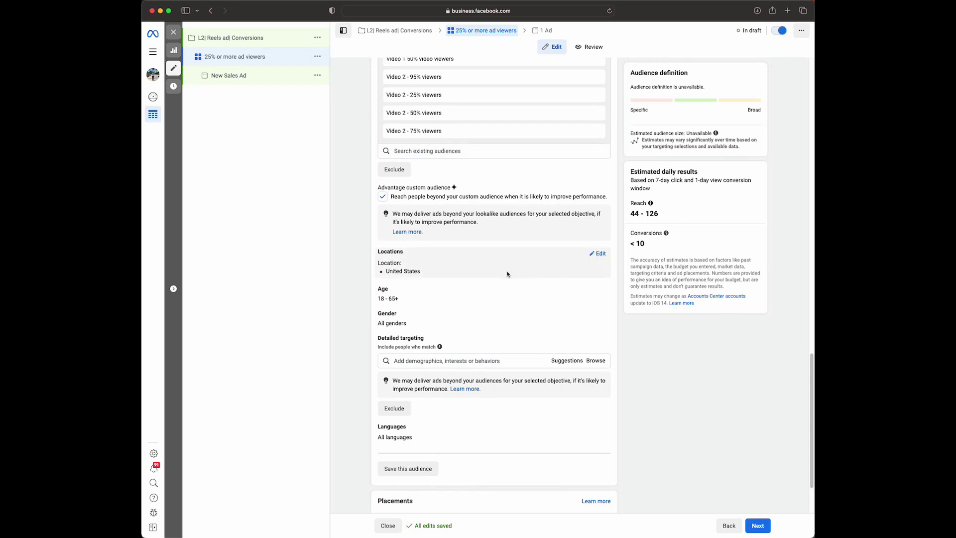
{"action": "scroll", "coordinate": [507, 274], "scroll_direction": "down", "scroll_amount": 5}
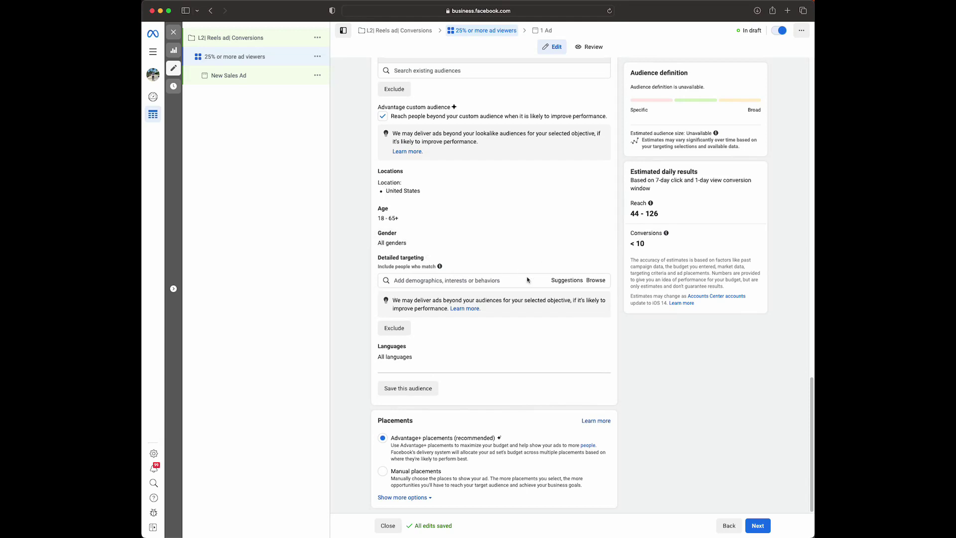
{"action": "scroll", "coordinate": [546, 278], "scroll_direction": "up", "scroll_amount": 1}
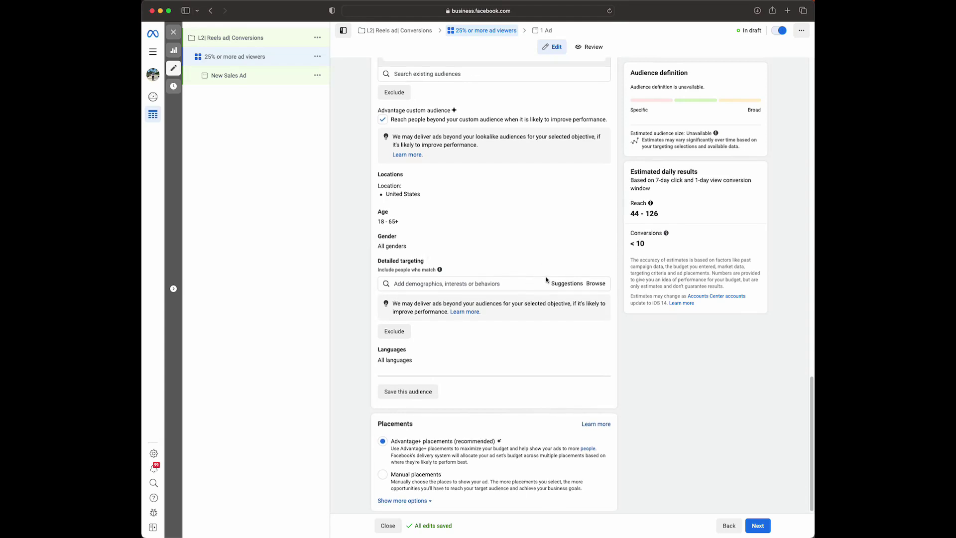
{"action": "scroll", "coordinate": [443, 237], "scroll_direction": "up", "scroll_amount": 3}
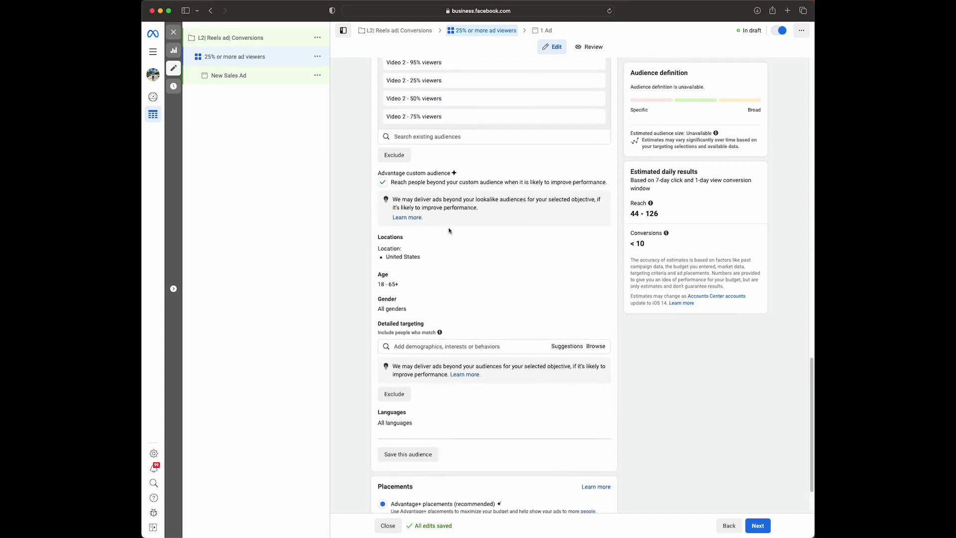
{"action": "scroll", "coordinate": [372, 266], "scroll_direction": "down", "scroll_amount": 3}
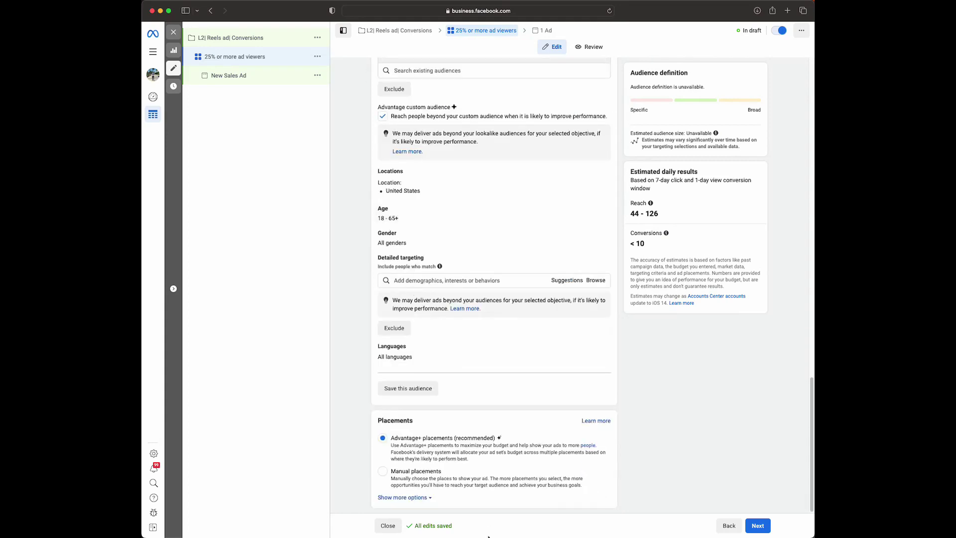
Switch to manual placements, removing Audience Network, Facebook and Messenger so only Instagram remains
{"action": "left_click", "coordinate": [383, 471]}
{"action": "scroll", "coordinate": [434, 456], "scroll_direction": "down", "scroll_amount": 5}
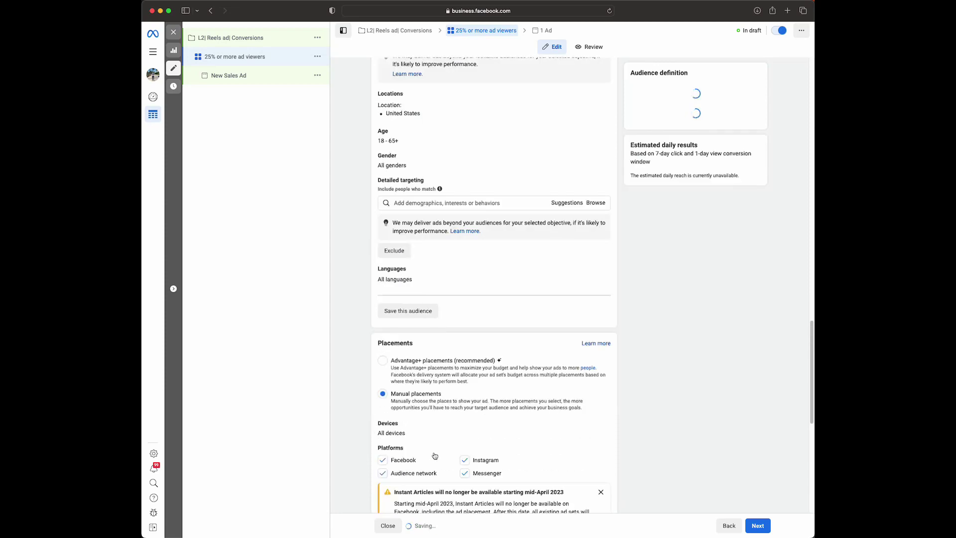
{"action": "left_click", "coordinate": [382, 398]}
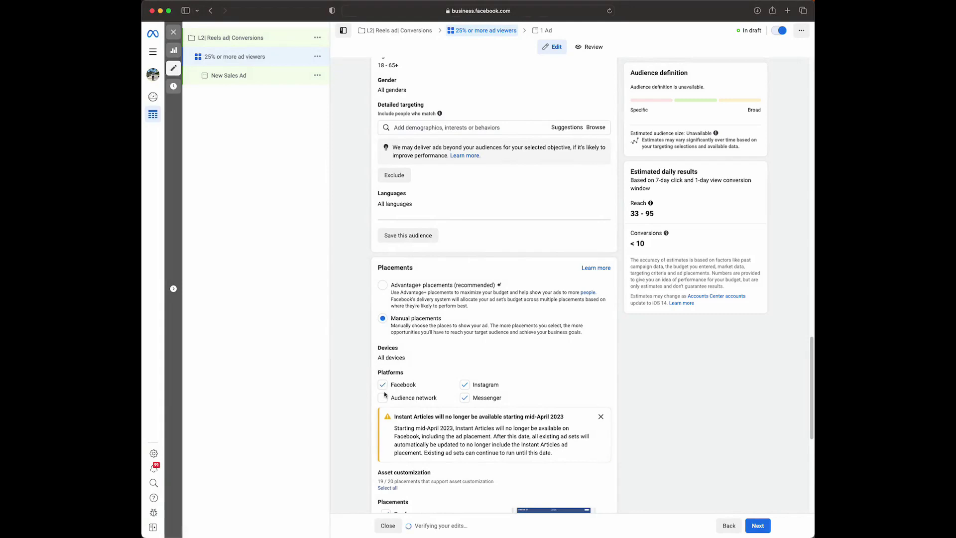
{"action": "left_click", "coordinate": [383, 384]}
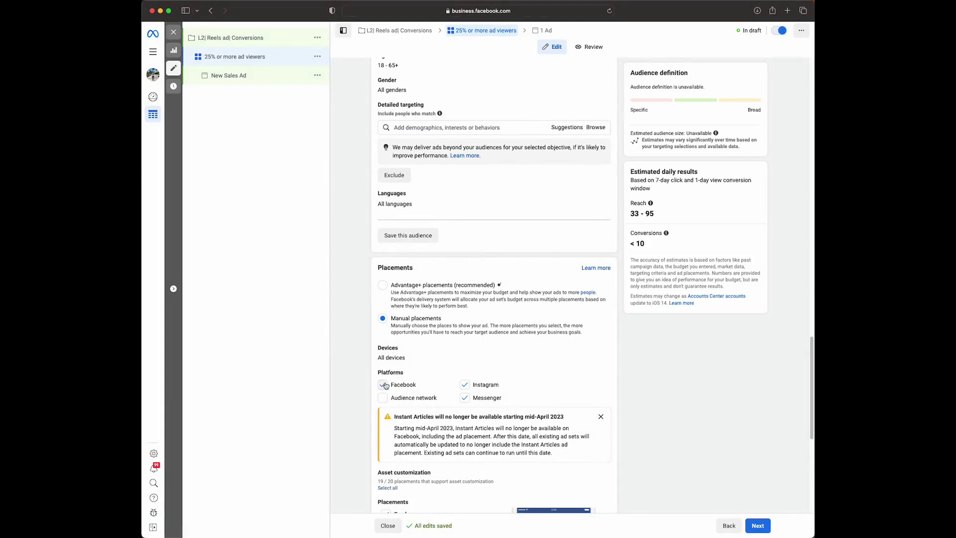
{"action": "left_click", "coordinate": [465, 397]}
{"action": "scroll", "coordinate": [498, 387], "scroll_direction": "down", "scroll_amount": 5}
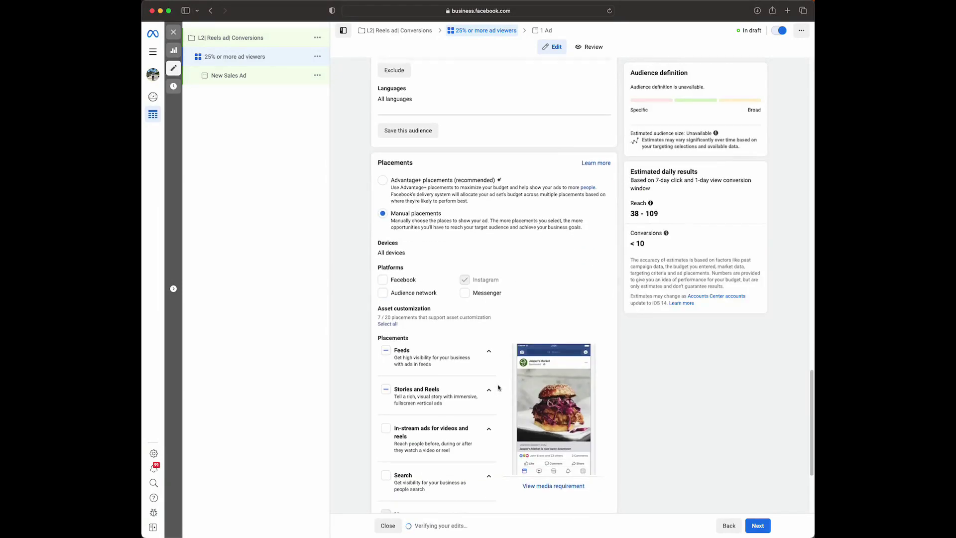
{"action": "scroll", "coordinate": [498, 388], "scroll_direction": "down", "scroll_amount": 2}
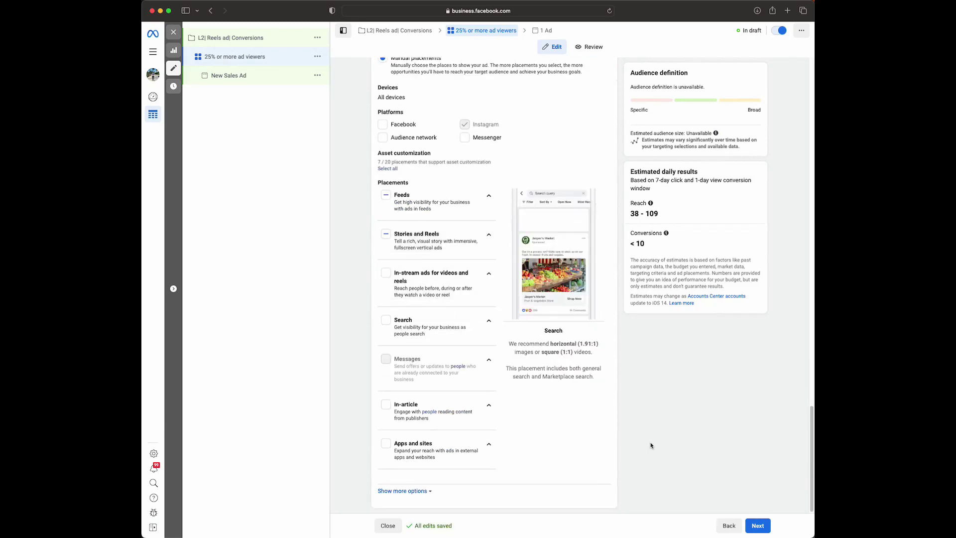
{"action": "left_click", "coordinate": [757, 525]}
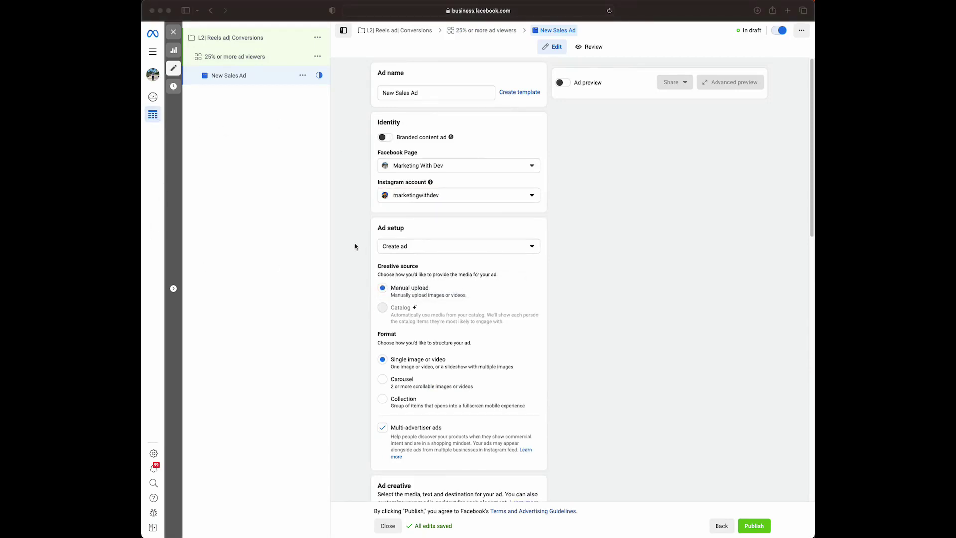
Rename the ad to 'Video 1'
{"action": "left_click", "coordinate": [427, 92]}
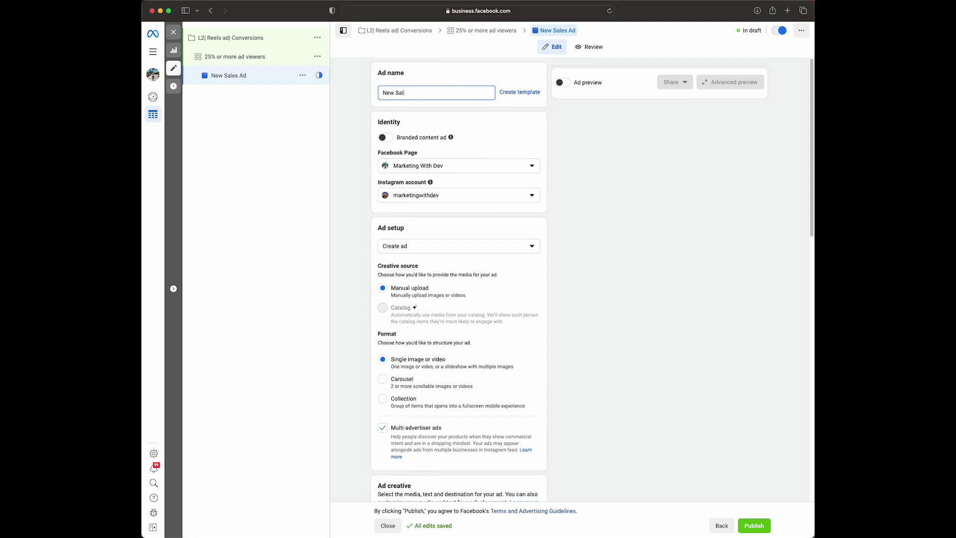
{"action": "key", "text": "BackSpace"}
{"action": "key", "text": "BackSpace"}
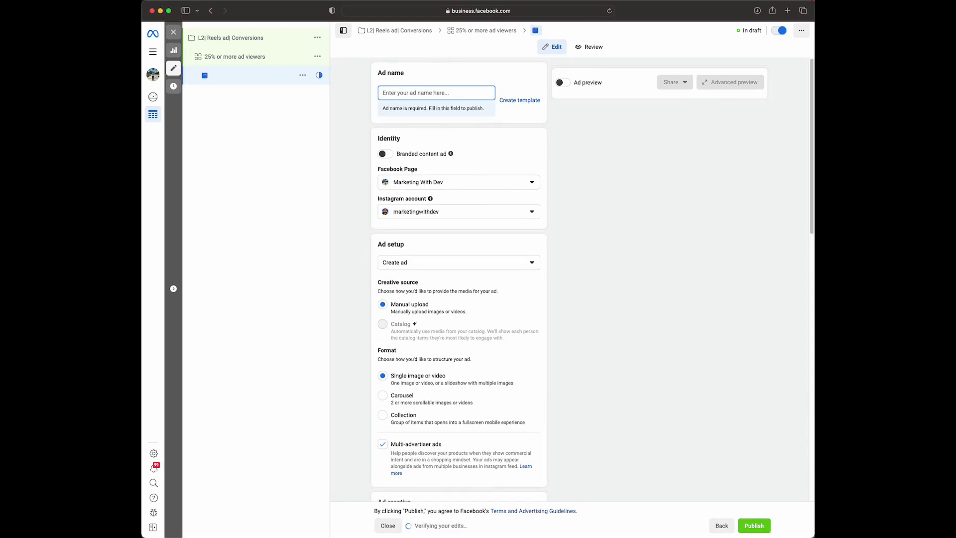
{"action": "type", "text": "Video 1"}
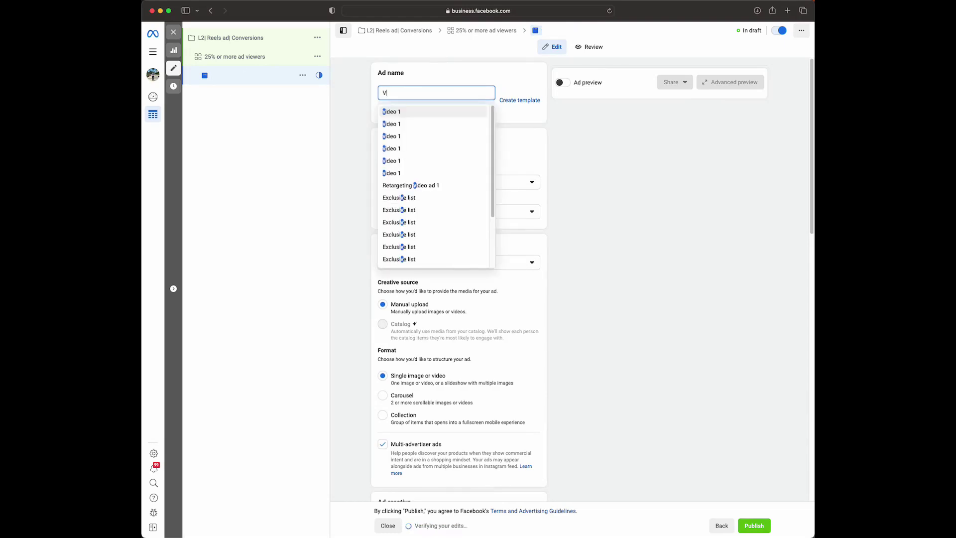
{"action": "left_click", "coordinate": [469, 66]}
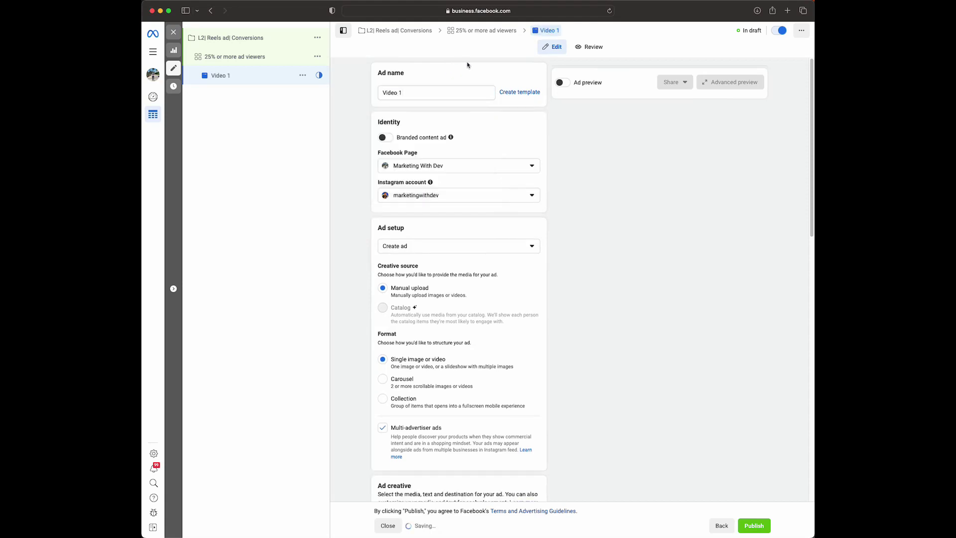
Go to the Ad creative section and bring up the Add media choices
{"action": "scroll", "coordinate": [473, 166], "scroll_direction": "down", "scroll_amount": 5}
{"action": "scroll", "coordinate": [472, 167], "scroll_direction": "down", "scroll_amount": 3}
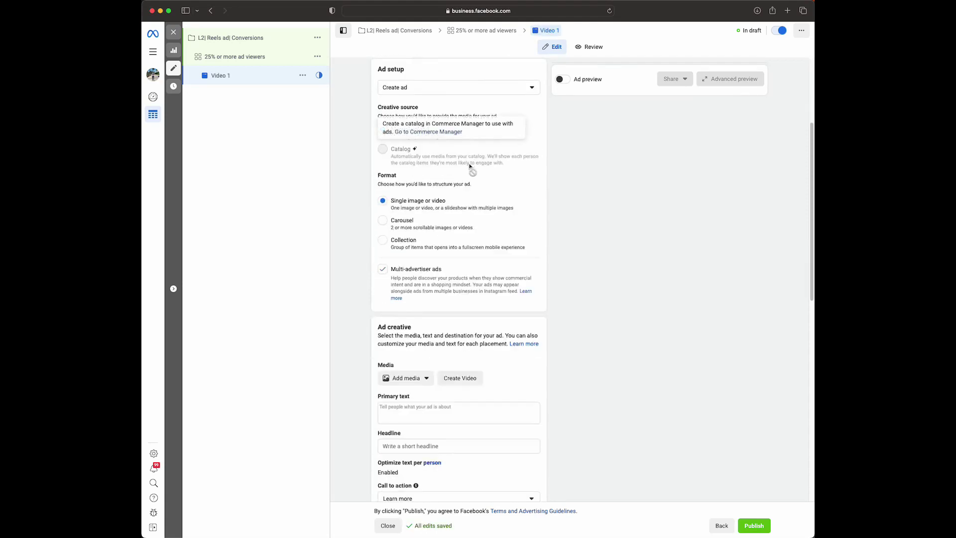
{"action": "scroll", "coordinate": [469, 166], "scroll_direction": "down", "scroll_amount": 1}
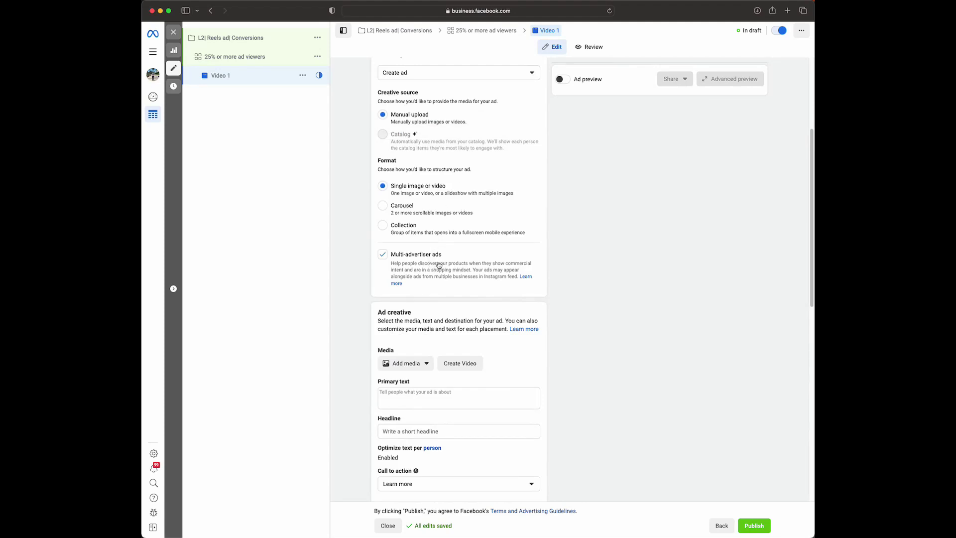
{"action": "scroll", "coordinate": [439, 259], "scroll_direction": "up", "scroll_amount": 3}
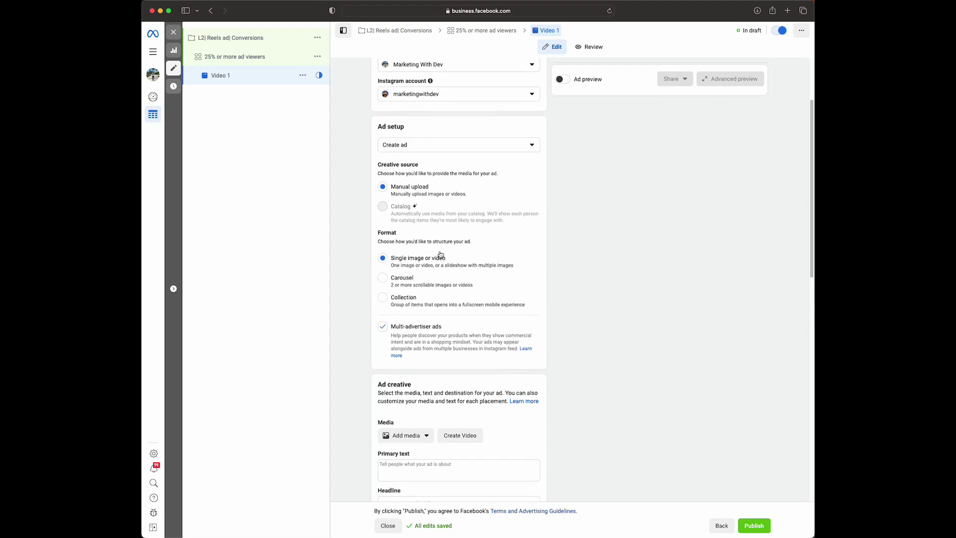
{"action": "scroll", "coordinate": [439, 255], "scroll_direction": "up", "scroll_amount": 1}
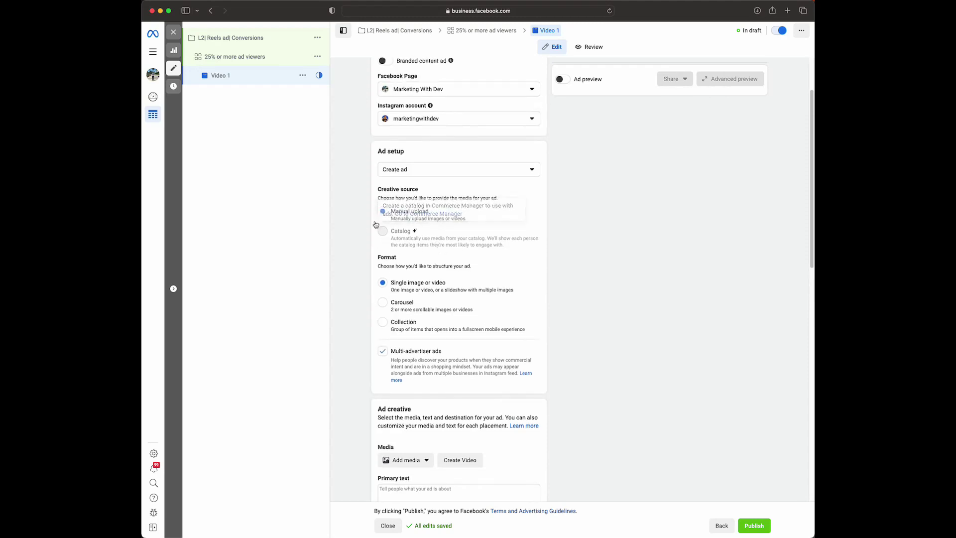
{"action": "scroll", "coordinate": [404, 244], "scroll_direction": "down", "scroll_amount": 1}
{"action": "scroll", "coordinate": [397, 258], "scroll_direction": "down", "scroll_amount": 5}
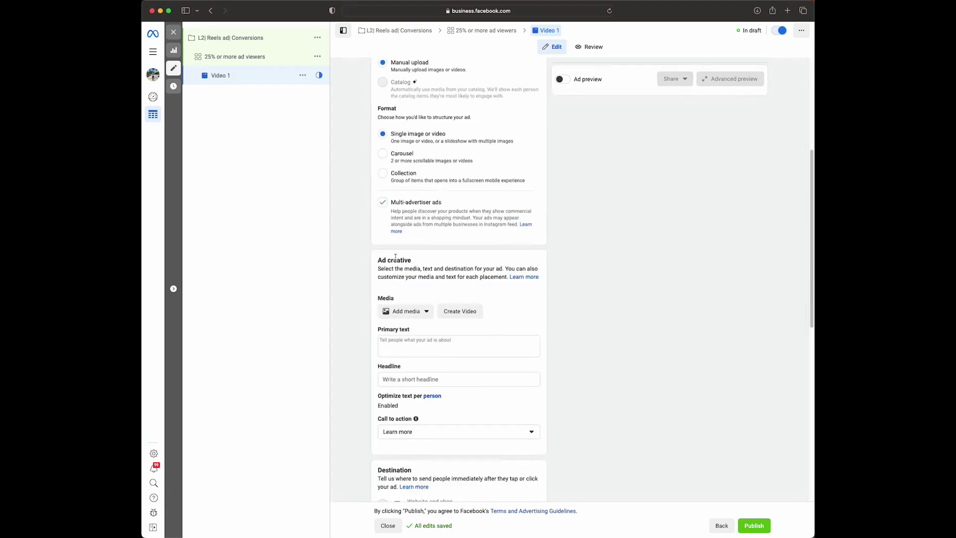
{"action": "left_click", "coordinate": [403, 312]}
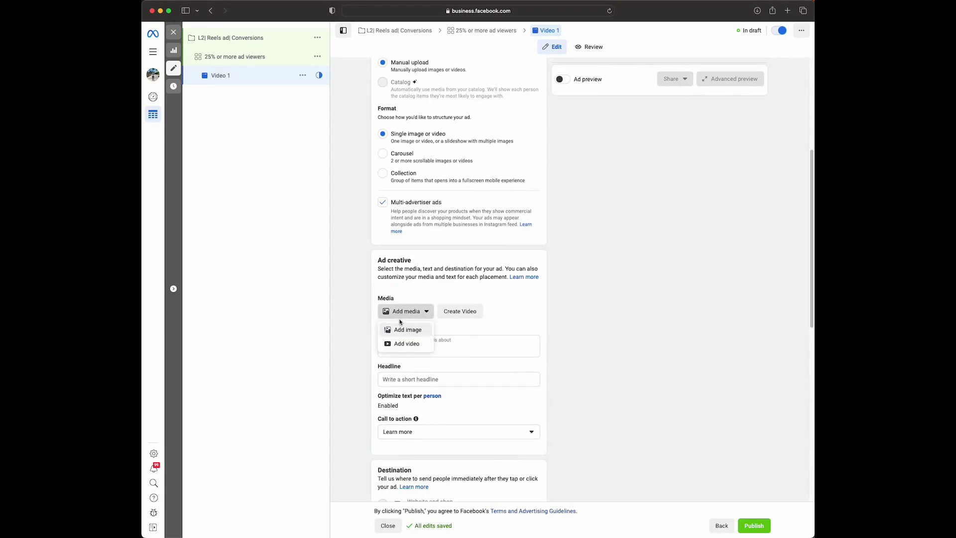
Attach an uploaded account video to the Video 1 ad, accepting the crop and Advantage+ creative defaults
{"action": "left_click", "coordinate": [406, 344]}
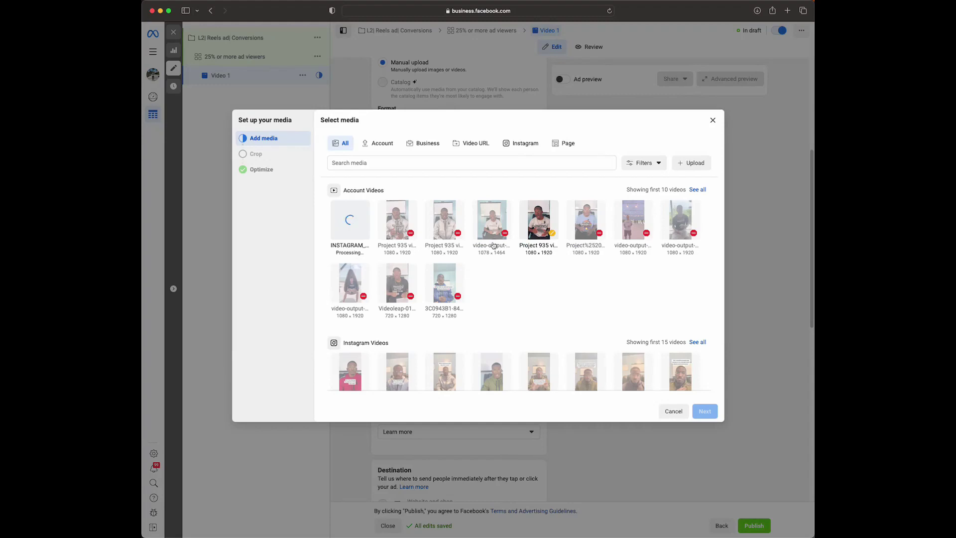
{"action": "scroll", "coordinate": [522, 214], "scroll_direction": "down", "scroll_amount": 3}
{"action": "scroll", "coordinate": [523, 214], "scroll_direction": "up", "scroll_amount": 3}
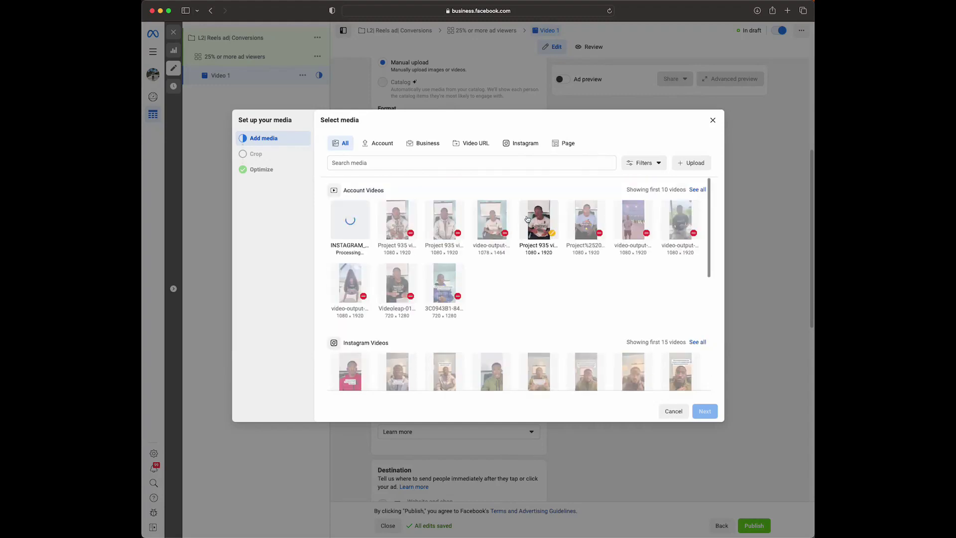
{"action": "left_click", "coordinate": [537, 218]}
{"action": "left_click", "coordinate": [706, 411]}
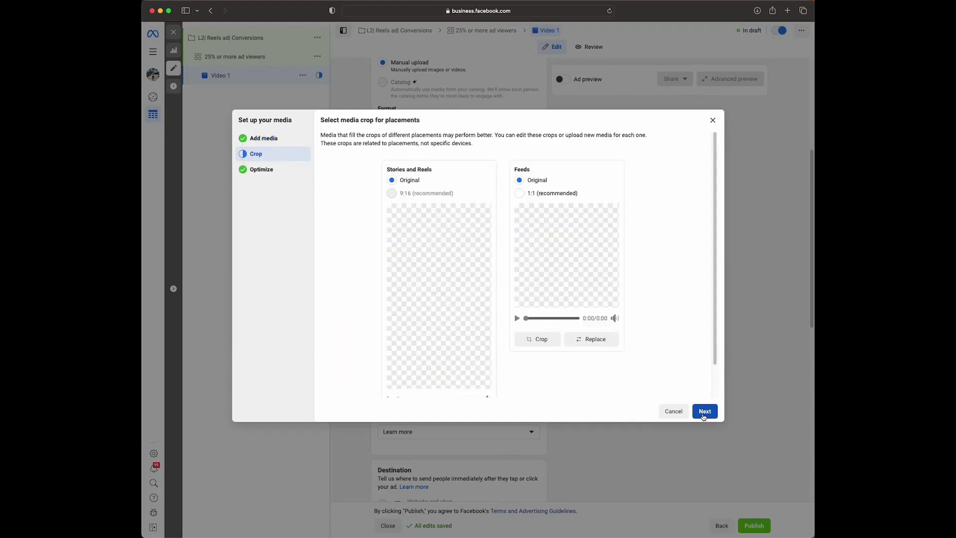
{"action": "left_click", "coordinate": [694, 411]}
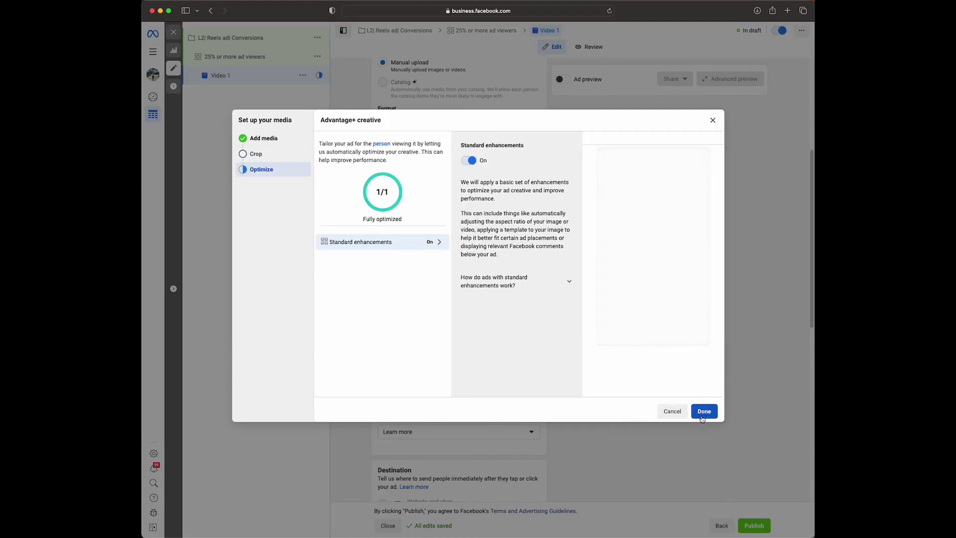
{"action": "left_click", "coordinate": [703, 411]}
{"action": "scroll", "coordinate": [490, 236], "scroll_direction": "down", "scroll_amount": 3}
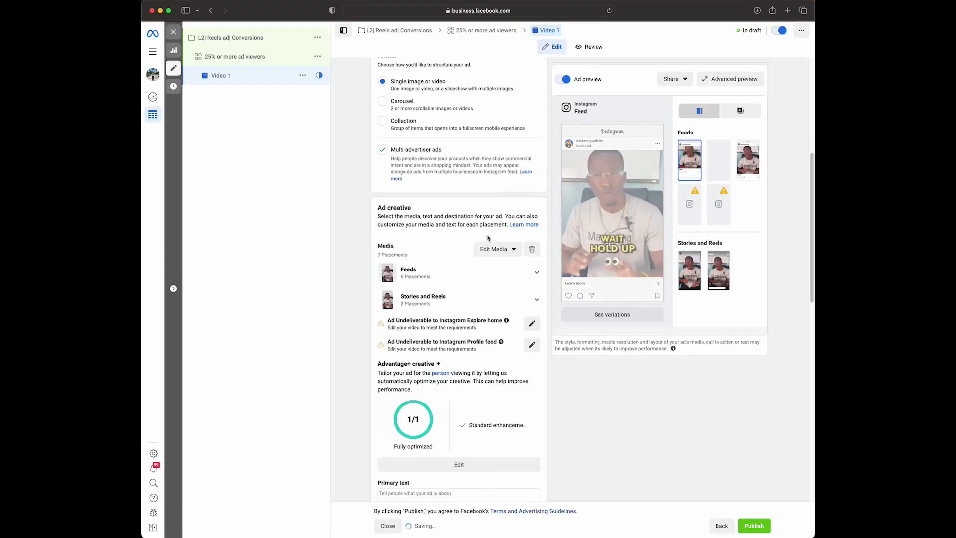
{"action": "scroll", "coordinate": [487, 238], "scroll_direction": "down", "scroll_amount": 2}
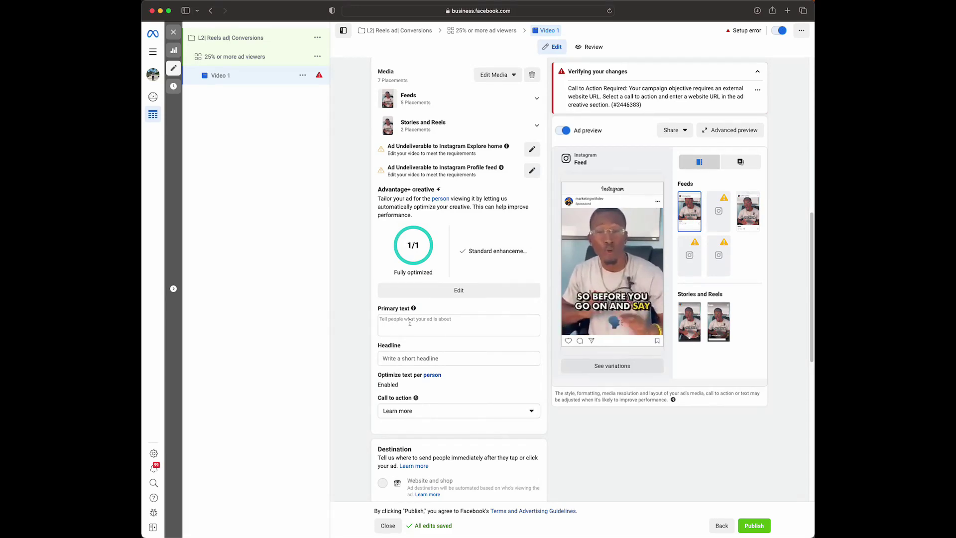
{"action": "scroll", "coordinate": [410, 323], "scroll_direction": "down", "scroll_amount": 1}
{"action": "scroll", "coordinate": [398, 342], "scroll_direction": "down", "scroll_amount": 10}
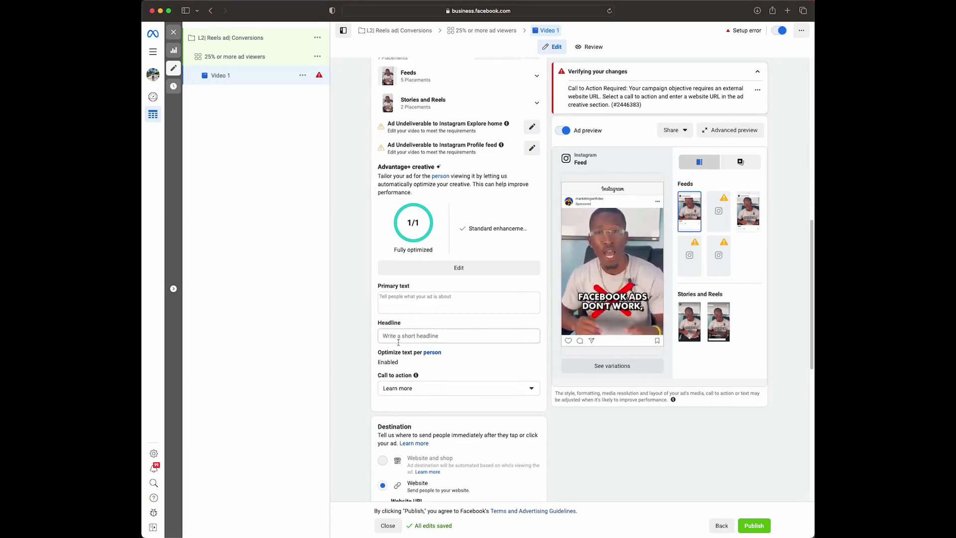
{"action": "scroll", "coordinate": [416, 343], "scroll_direction": "down", "scroll_amount": 12}
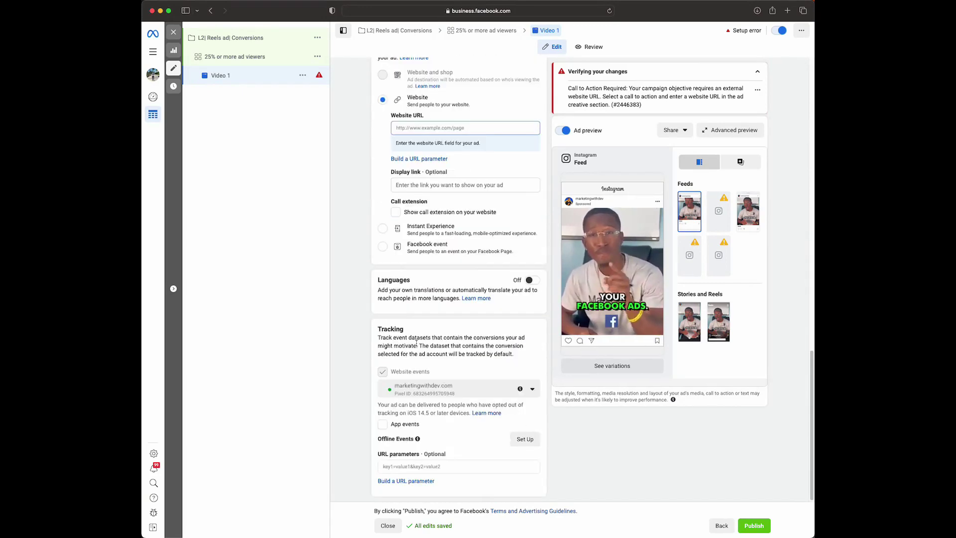
{"action": "scroll", "coordinate": [416, 343], "scroll_direction": "up", "scroll_amount": 1}
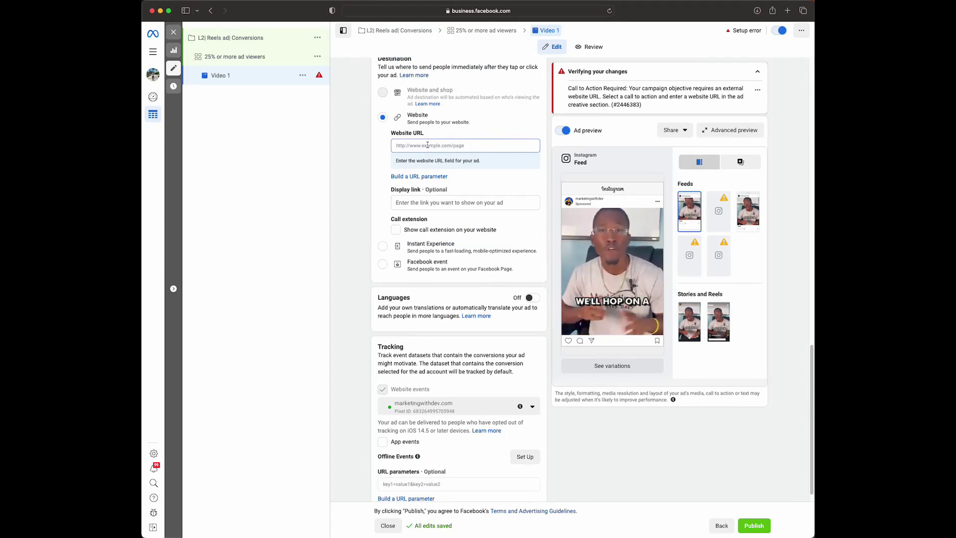
{"action": "scroll", "coordinate": [424, 198], "scroll_direction": "up", "scroll_amount": 12}
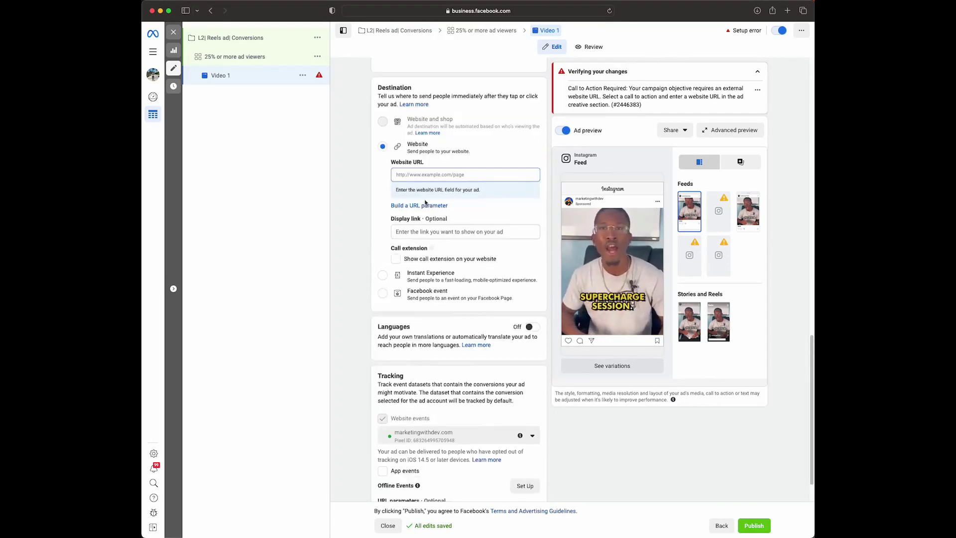
{"action": "scroll", "coordinate": [426, 209], "scroll_direction": "up", "scroll_amount": 20}
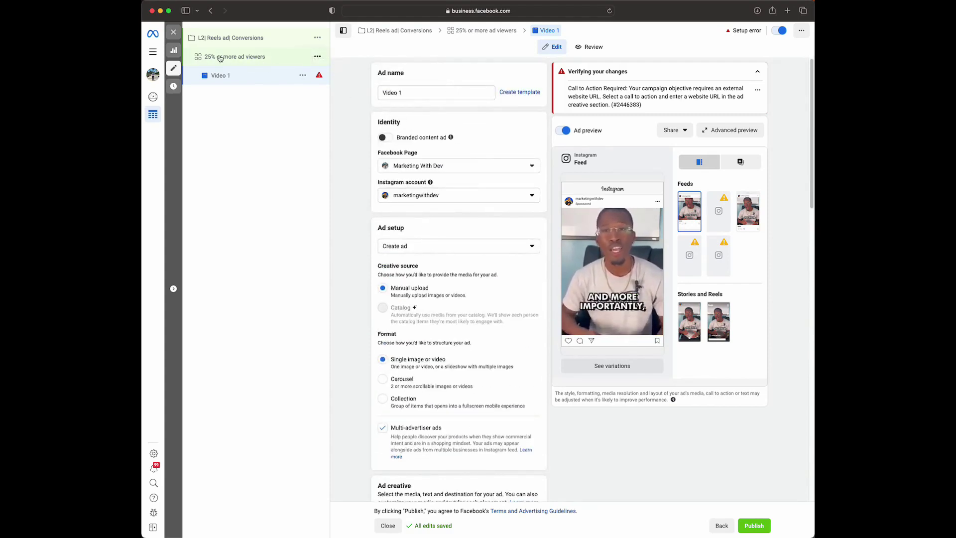
Quickly duplicate the '25% or more ad viewers' ad set to create a Copy with its own Video 1 ad
{"action": "left_click", "coordinate": [252, 60]}
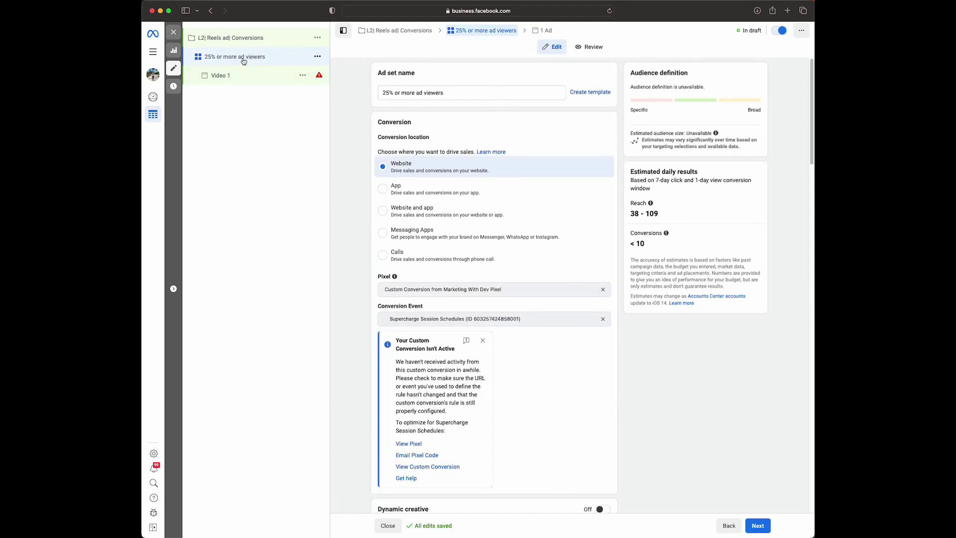
{"action": "left_click", "coordinate": [318, 58]}
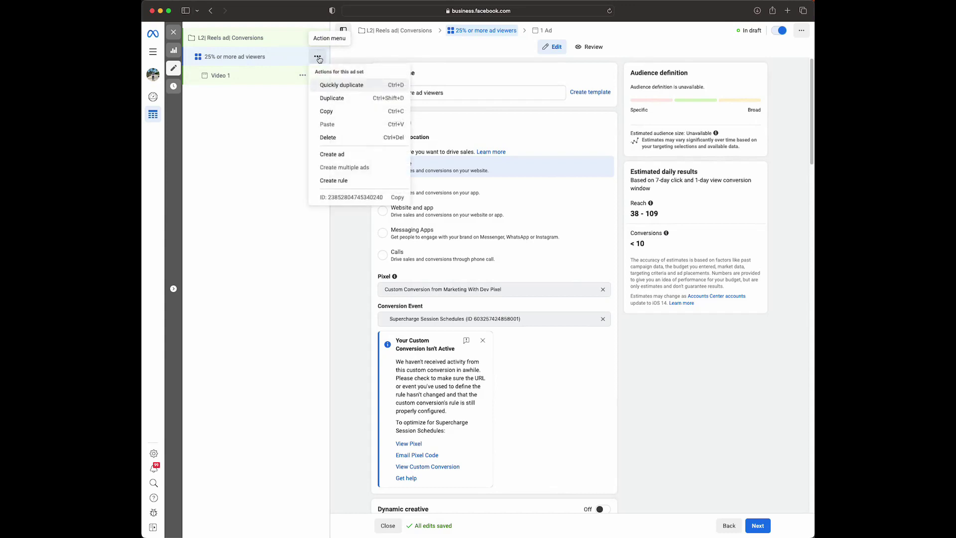
{"action": "left_click", "coordinate": [342, 85]}
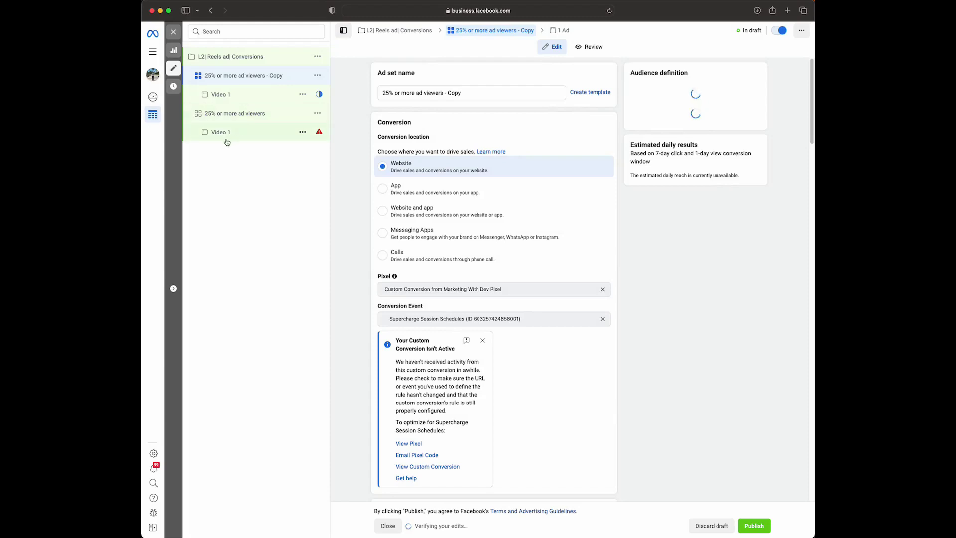
Replace the copied ad set's Video 1 ad with a different Project 935 video
{"action": "left_click", "coordinate": [241, 96]}
{"action": "scroll", "coordinate": [451, 193], "scroll_direction": "down", "scroll_amount": 5}
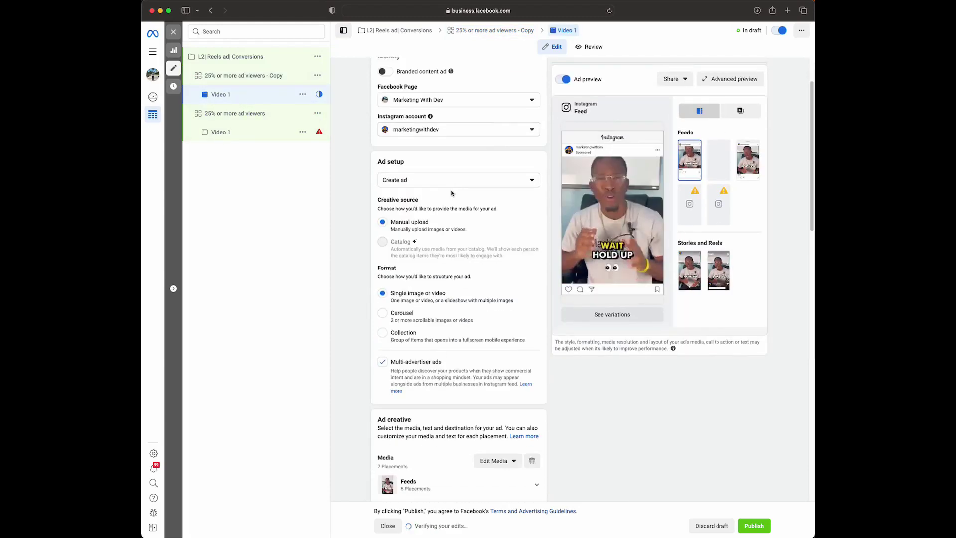
{"action": "scroll", "coordinate": [452, 193], "scroll_direction": "down", "scroll_amount": 5}
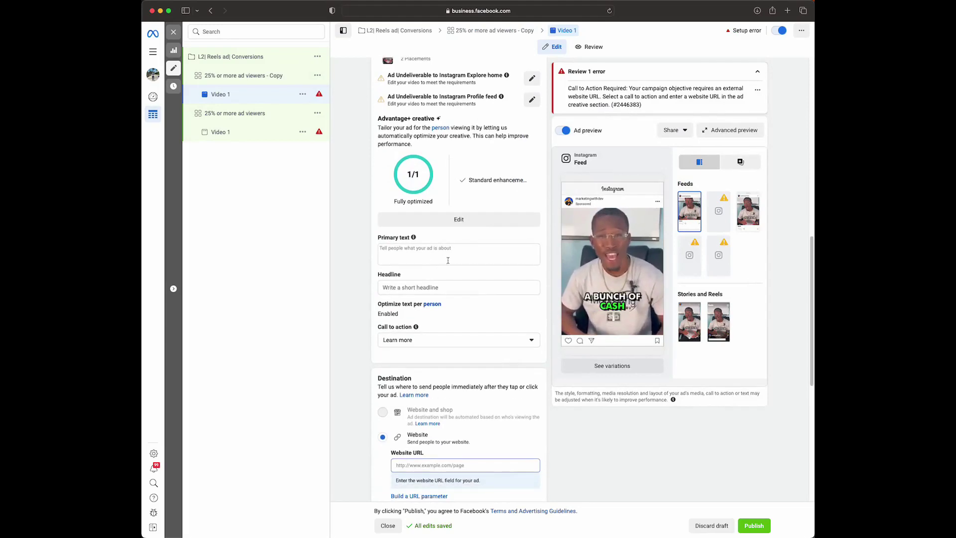
{"action": "scroll", "coordinate": [438, 247], "scroll_direction": "down", "scroll_amount": 1}
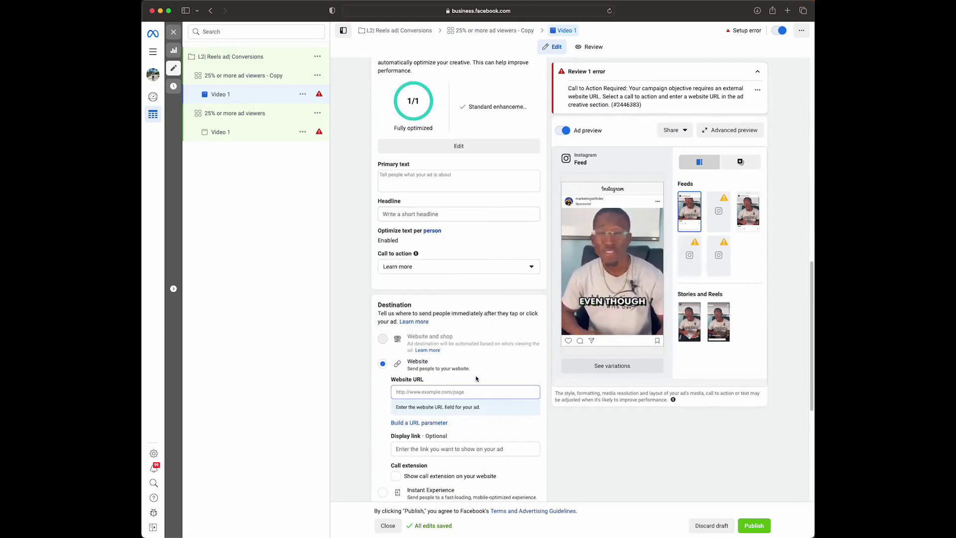
{"action": "scroll", "coordinate": [441, 247], "scroll_direction": "up", "scroll_amount": 1}
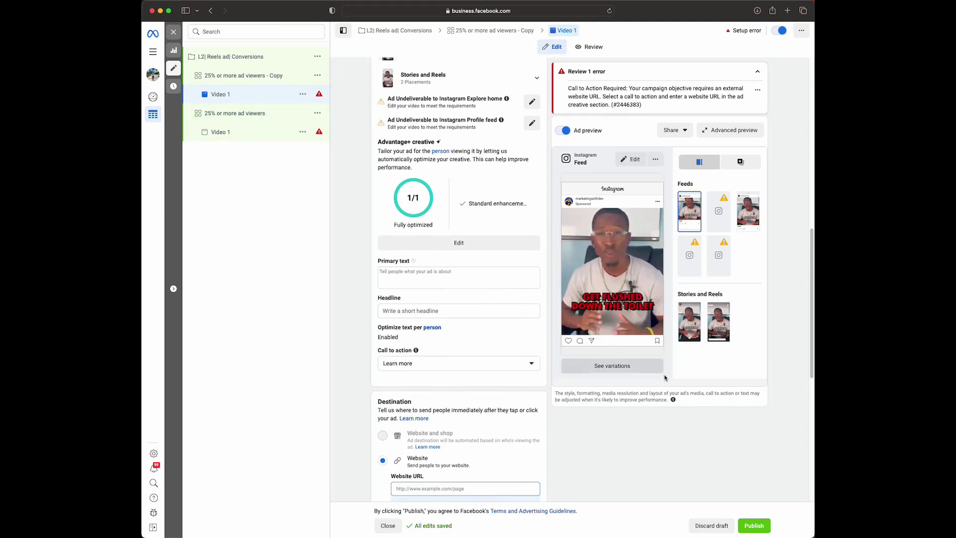
{"action": "scroll", "coordinate": [413, 243], "scroll_direction": "up", "scroll_amount": 2}
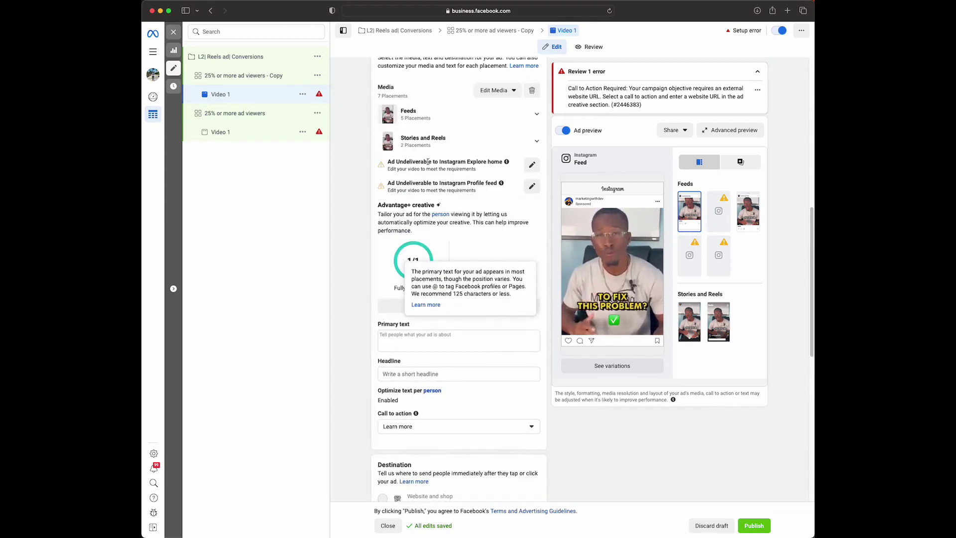
{"action": "scroll", "coordinate": [474, 154], "scroll_direction": "up", "scroll_amount": 2}
{"action": "left_click", "coordinate": [491, 189]}
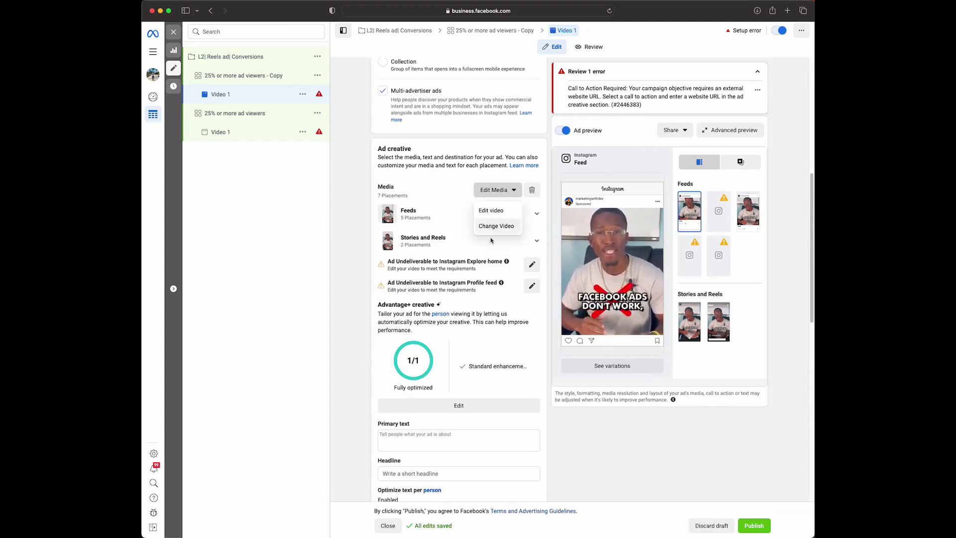
{"action": "left_click", "coordinate": [491, 226]}
{"action": "scroll", "coordinate": [454, 340], "scroll_direction": "down", "scroll_amount": 1}
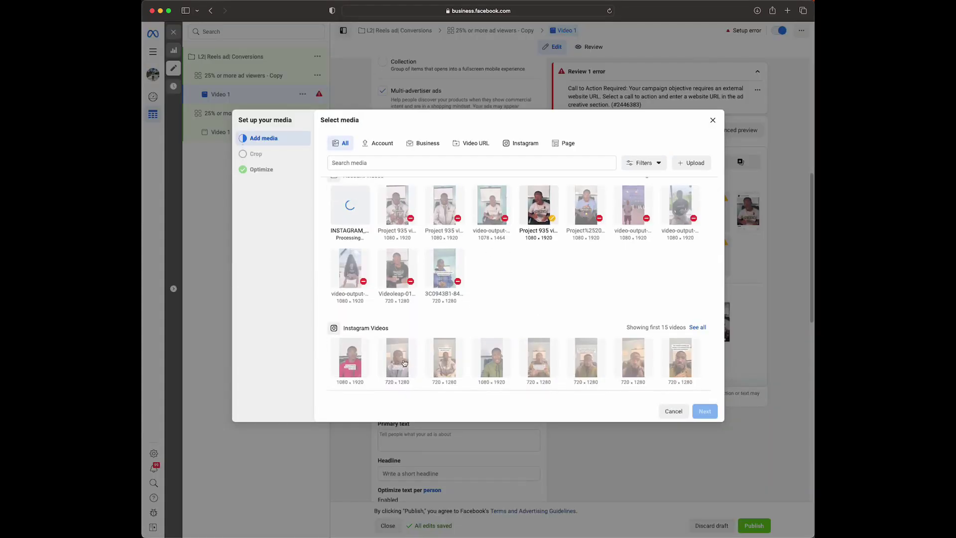
{"action": "scroll", "coordinate": [420, 356], "scroll_direction": "down", "scroll_amount": 1}
{"action": "scroll", "coordinate": [420, 356], "scroll_direction": "down", "scroll_amount": 1}
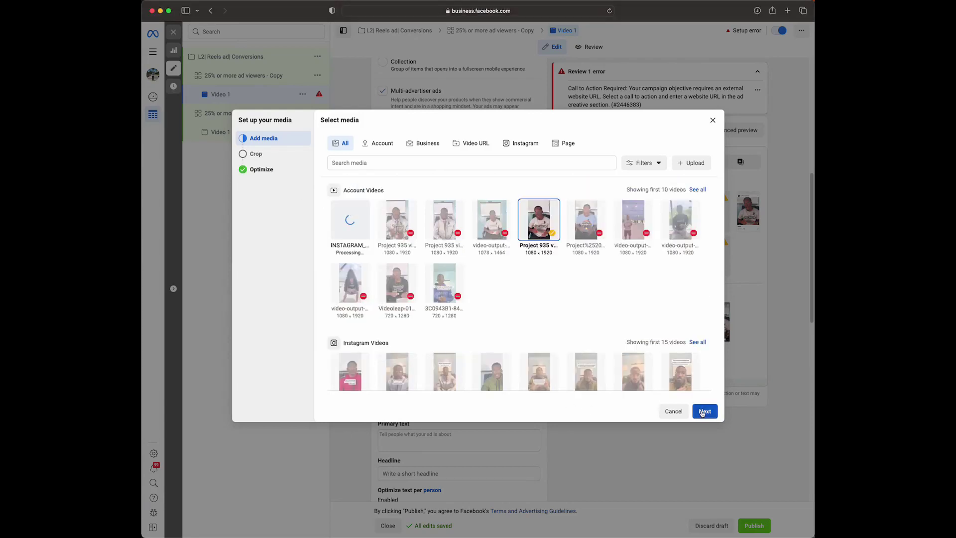
{"action": "left_click", "coordinate": [707, 414]}
{"action": "left_click", "coordinate": [705, 412]}
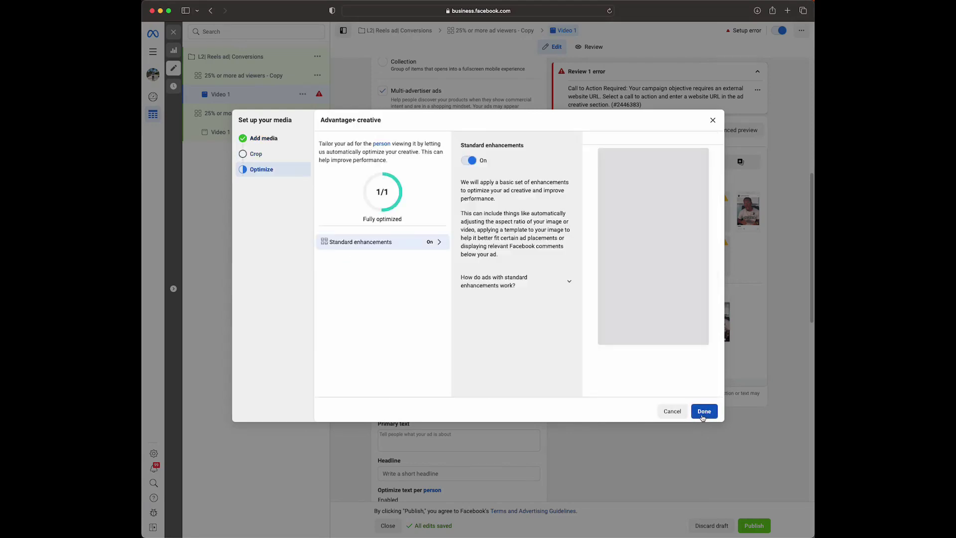
{"action": "left_click", "coordinate": [704, 411]}
Rename the copied ad set's ad from Video 1 to 'Video 2'
{"action": "scroll", "coordinate": [440, 282], "scroll_direction": "up", "scroll_amount": 7}
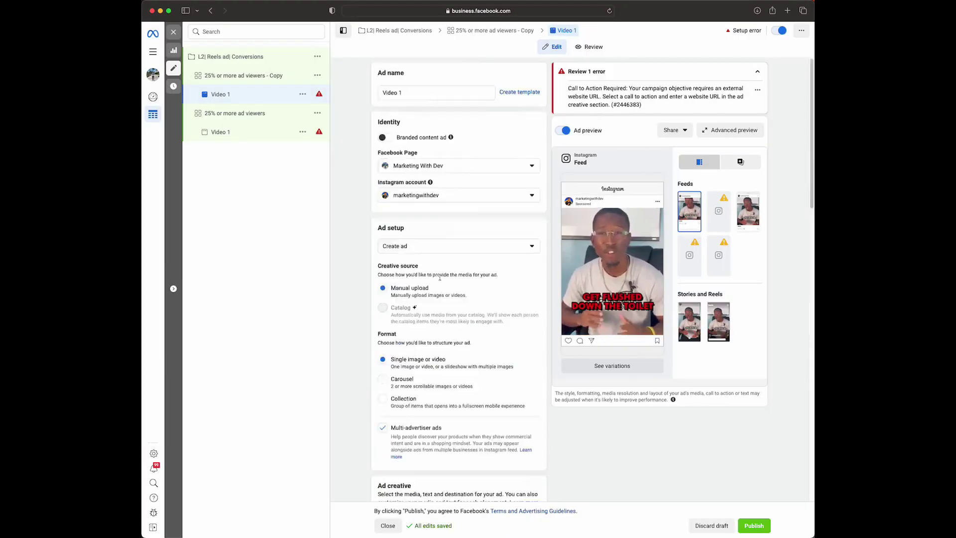
{"action": "key", "text": "BackSpace"}
{"action": "type", "text": "2"}
{"action": "left_click", "coordinate": [473, 118]}
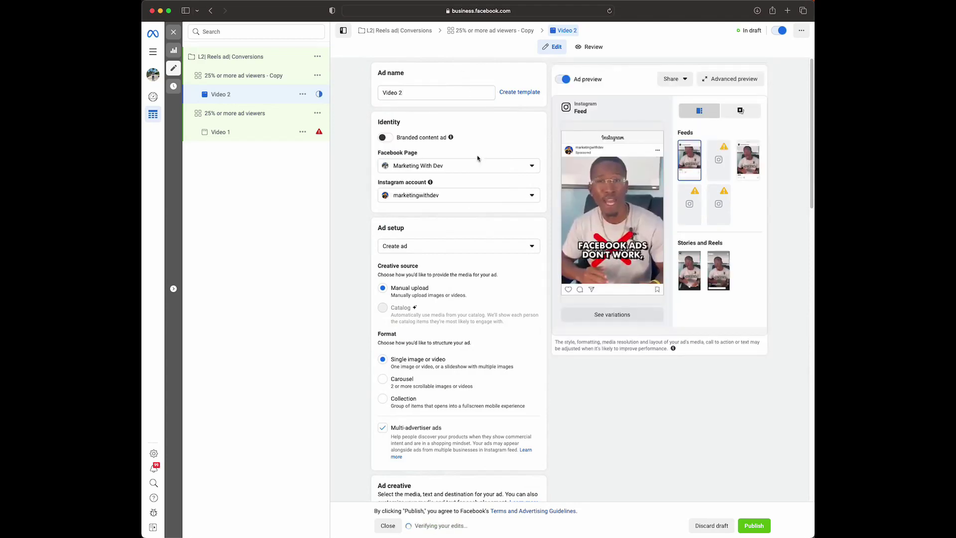
{"action": "scroll", "coordinate": [475, 238], "scroll_direction": "down", "scroll_amount": 2}
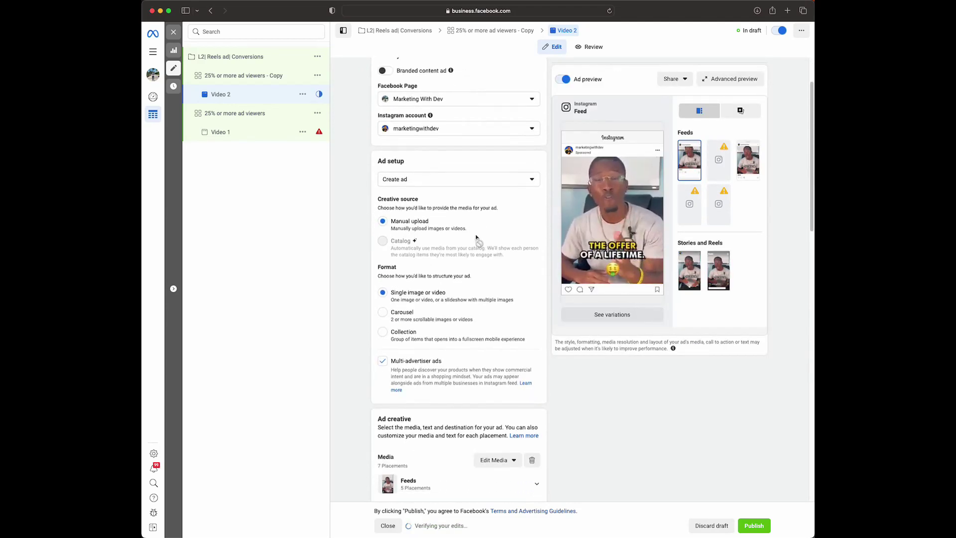
{"action": "scroll", "coordinate": [476, 238], "scroll_direction": "up", "scroll_amount": 4}
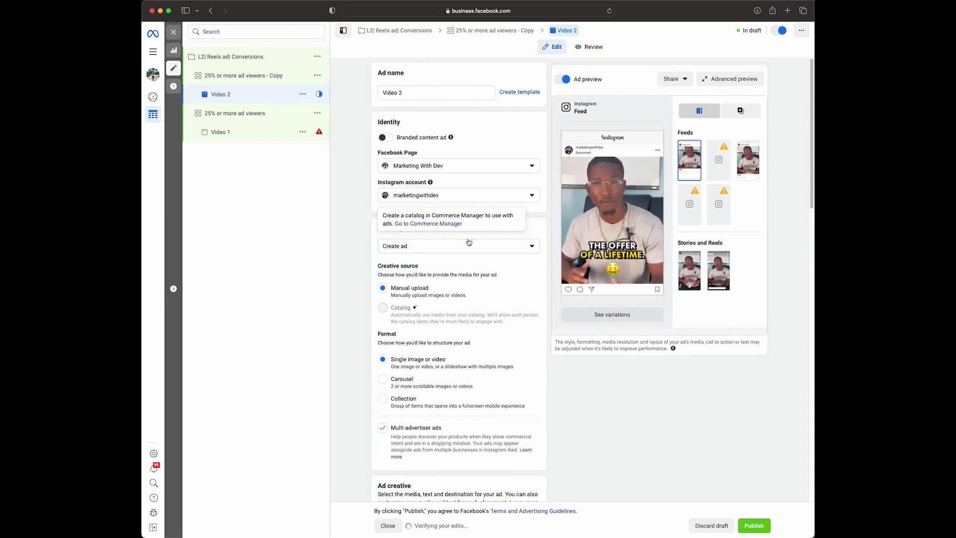
Quickly duplicate the Video 2 ad into a new 'Copy 2' ad set and open its ad
{"action": "left_click", "coordinate": [303, 95]}
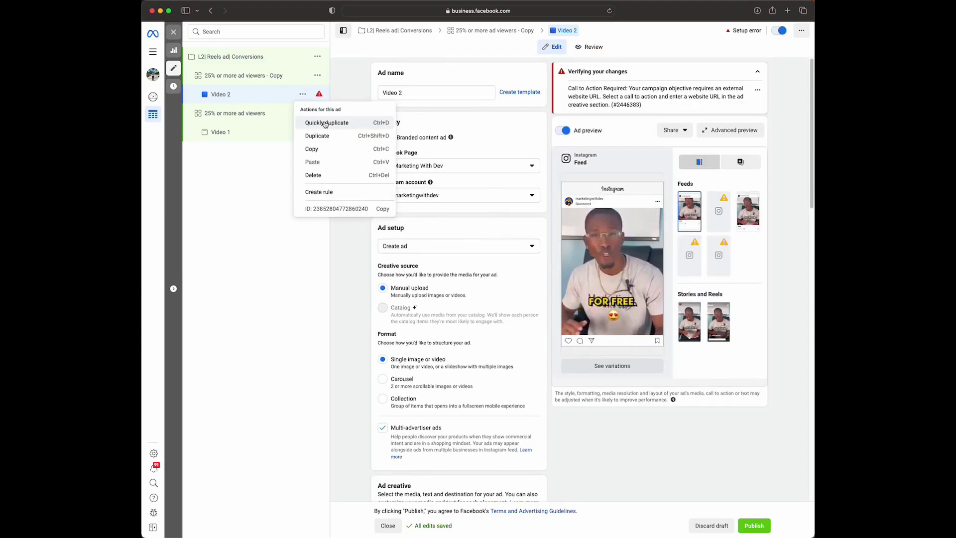
{"action": "left_click", "coordinate": [324, 123]}
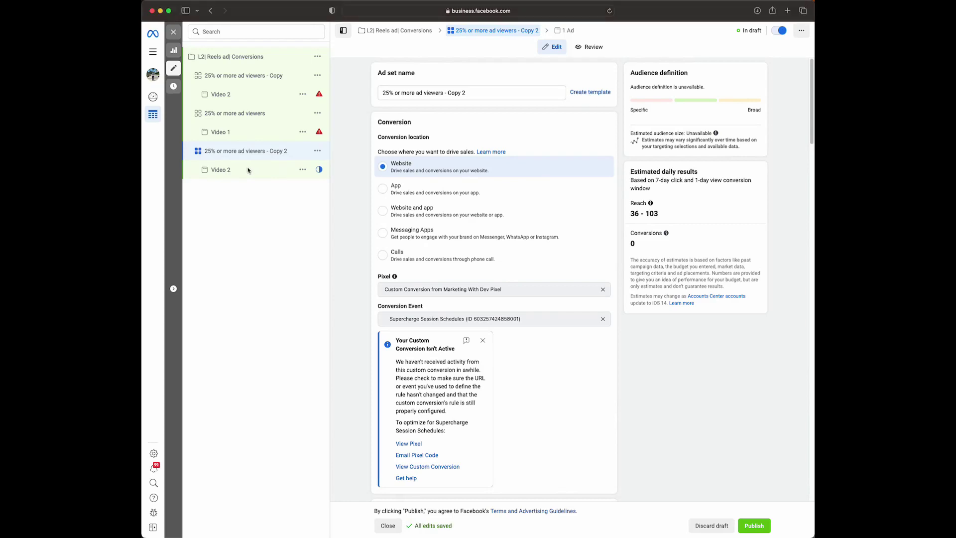
{"action": "left_click", "coordinate": [238, 173]}
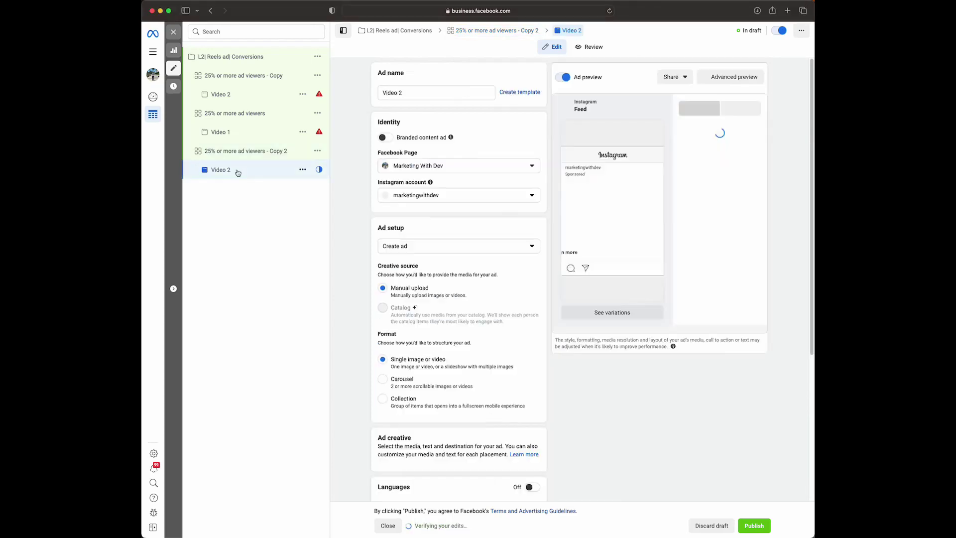
{"action": "scroll", "coordinate": [433, 142], "scroll_direction": "down", "scroll_amount": 3}
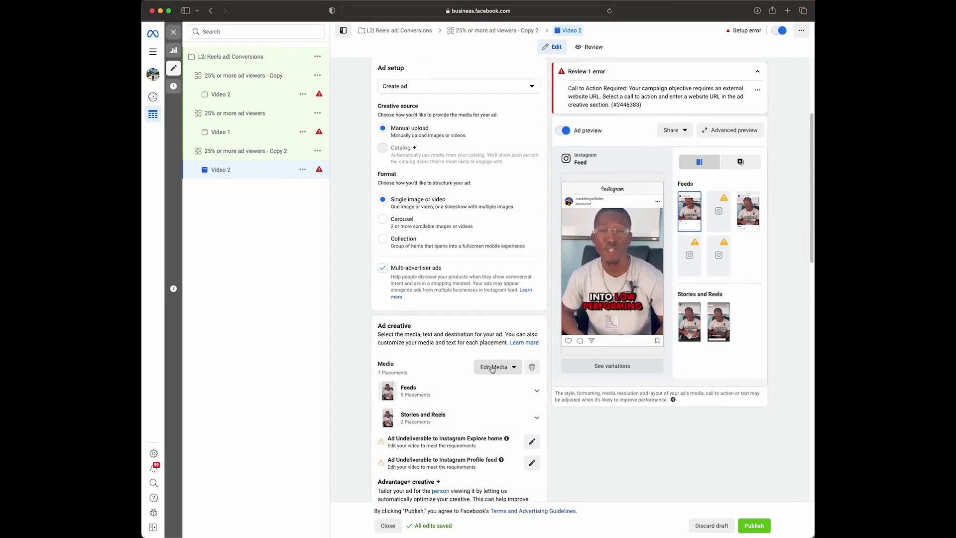
{"action": "scroll", "coordinate": [463, 298], "scroll_direction": "up", "scroll_amount": 4}
Rename the Copy 2 ad to 'Video 3' and open the Copy 2 ad set's settings
{"action": "left_click", "coordinate": [411, 92]}
{"action": "key", "text": "BackSpace"}
{"action": "type", "text": "3"}
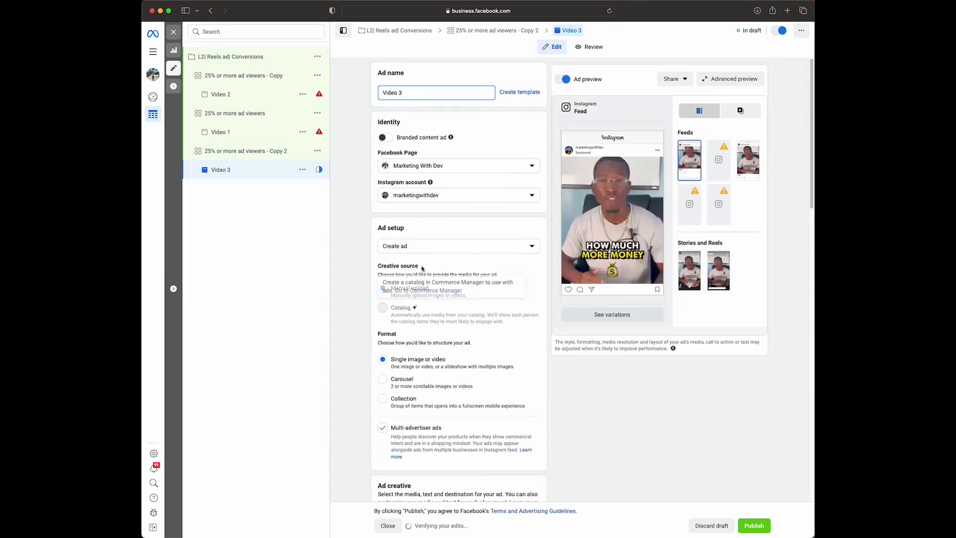
{"action": "left_click", "coordinate": [269, 152]}
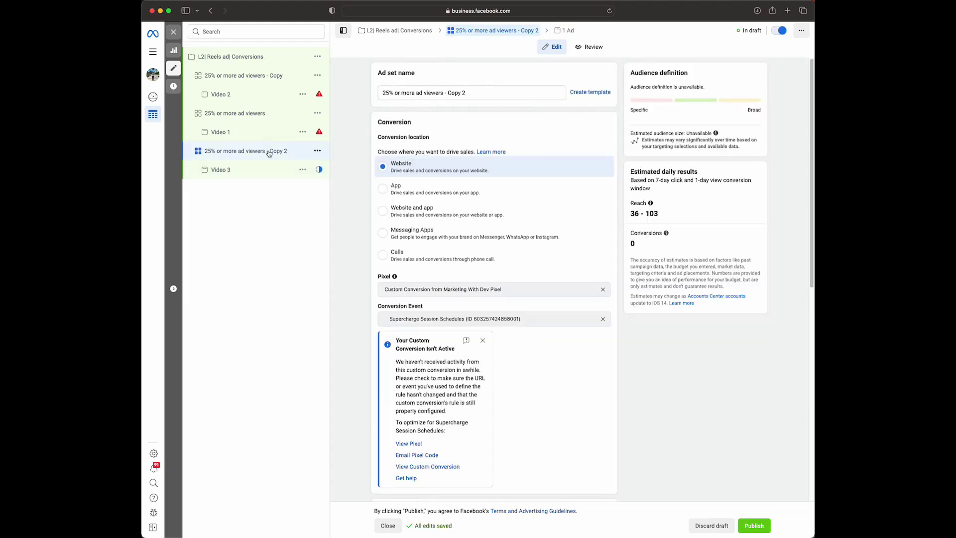
Quickly duplicate the Copy 2 ad set into 'Copy 3' and open its ad
{"action": "left_click", "coordinate": [317, 151]}
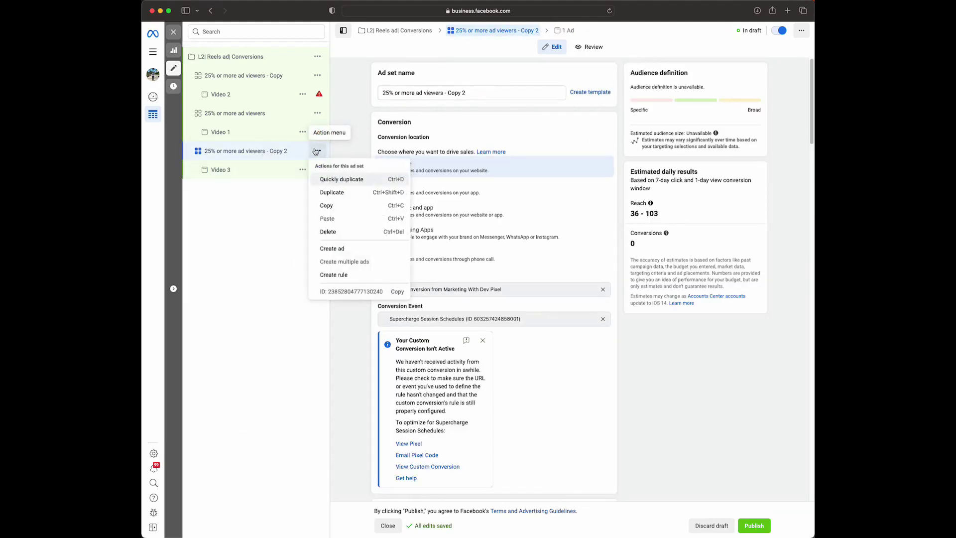
{"action": "left_click", "coordinate": [341, 180]}
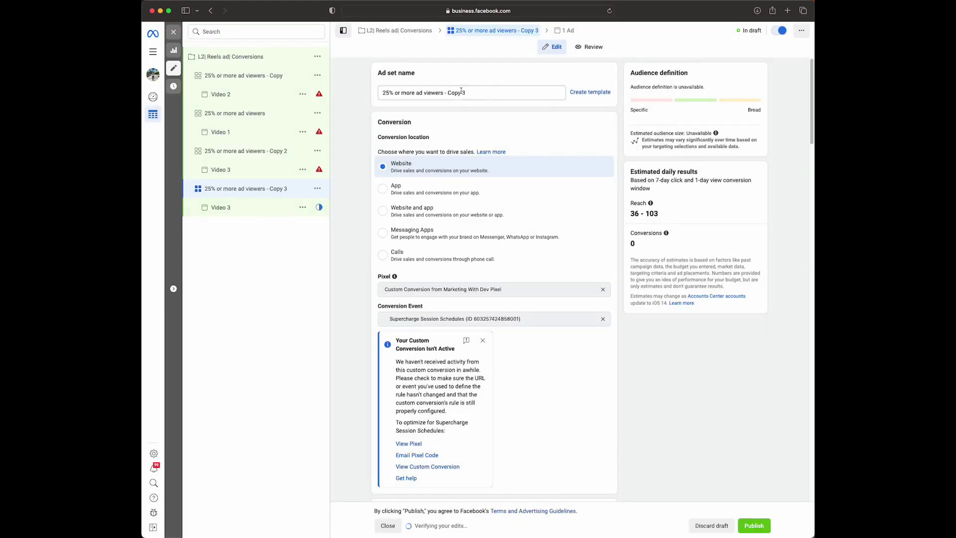
{"action": "left_click", "coordinate": [279, 207]}
Rename the Copy 3 ad to 'Video 4' and open the L2| Reels ad| Conversions campaign settings
{"action": "key", "text": "BackSpace"}
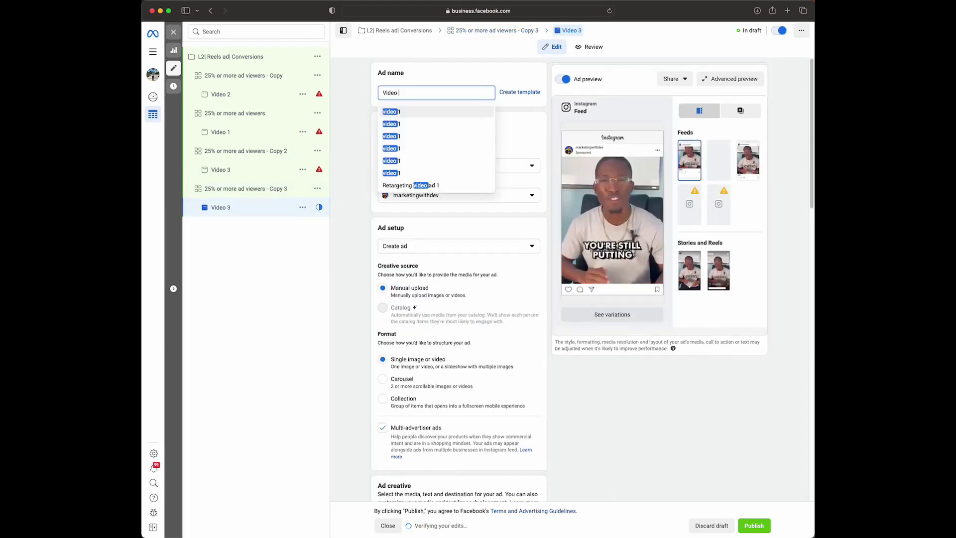
{"action": "type", "text": "4"}
{"action": "scroll", "coordinate": [465, 239], "scroll_direction": "down", "scroll_amount": 5}
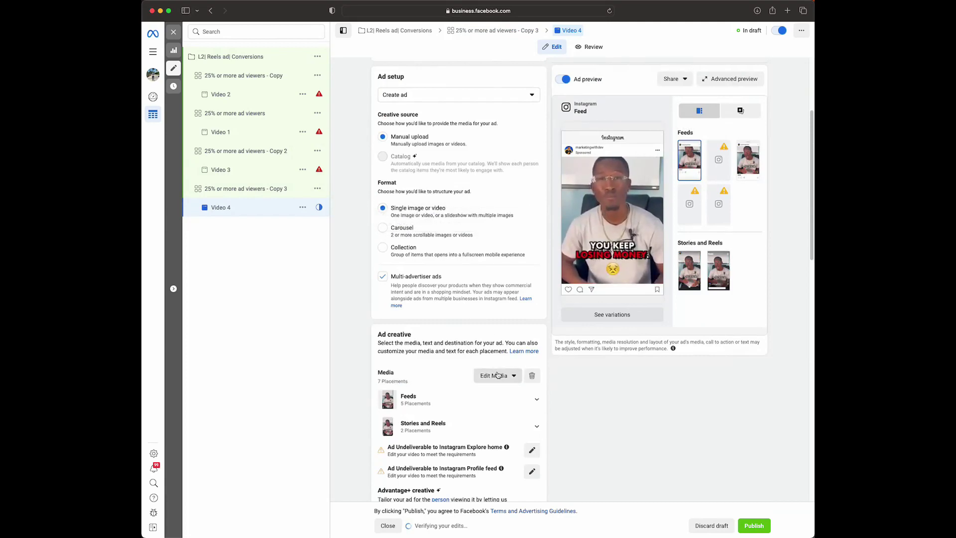
{"action": "scroll", "coordinate": [496, 374], "scroll_direction": "up", "scroll_amount": 5}
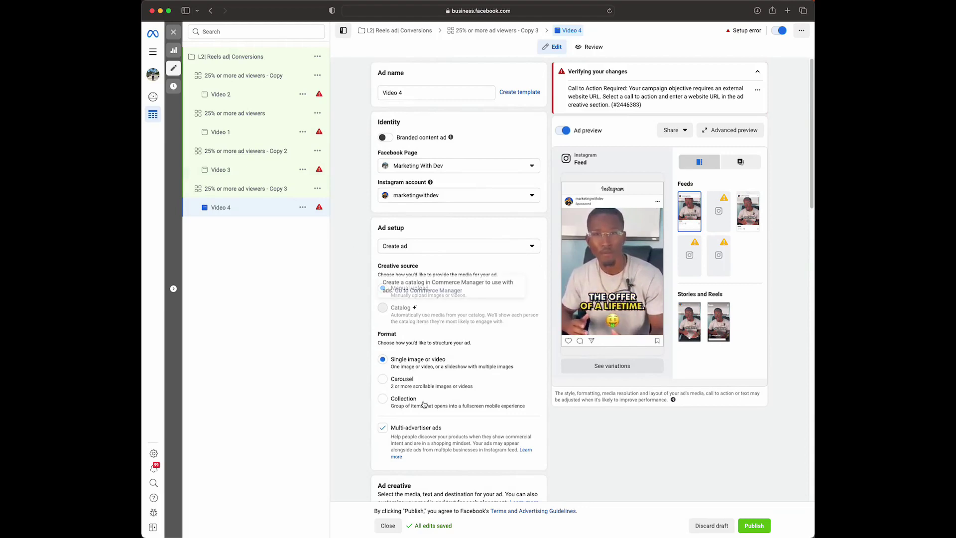
{"action": "left_click", "coordinate": [217, 57]}
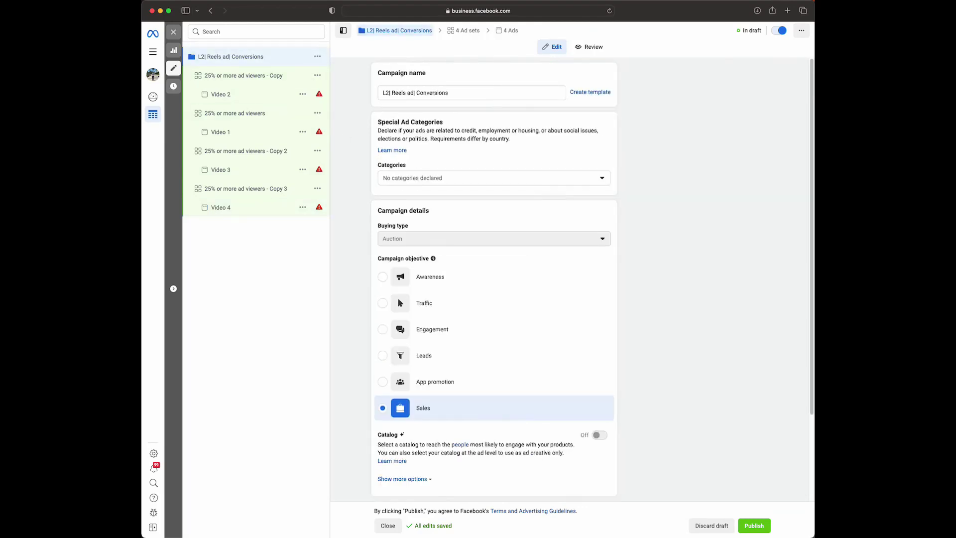